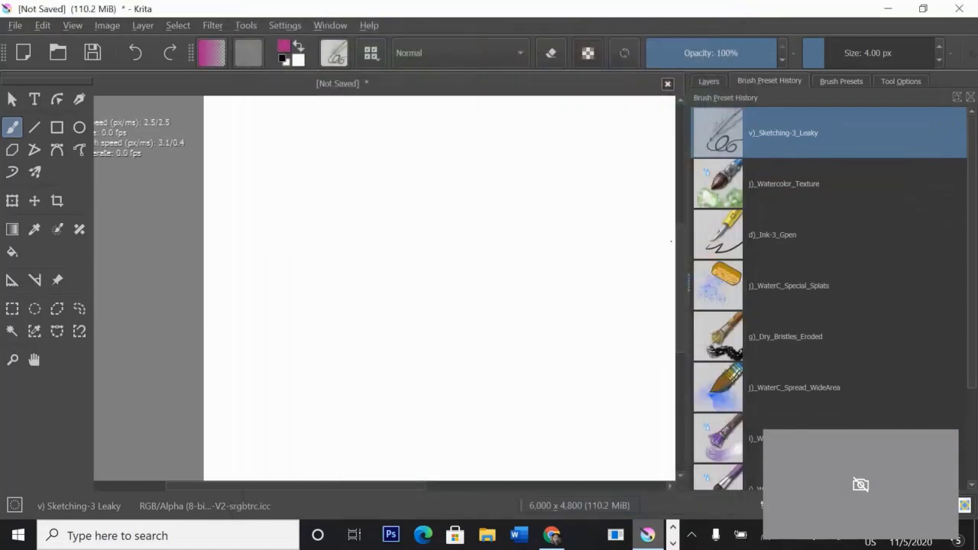
# Paint magenta-pink washes with WaterC_Spread_WideArea at 552 px across the canvas top and right edge.
pyautogui.press('/')
pyautogui.moveTo(537, 110); pyautogui.dragTo(474, 122)
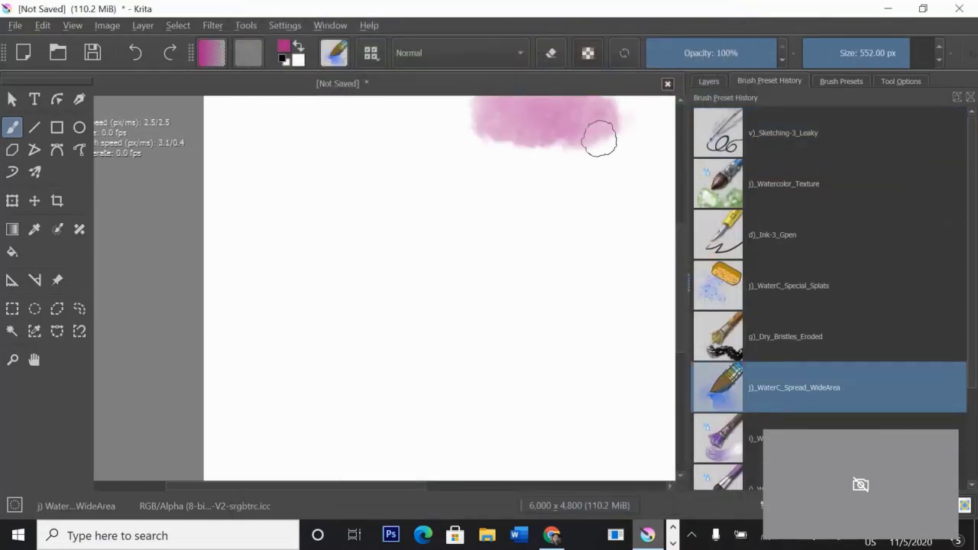
pyautogui.moveTo(659, 276); pyautogui.dragTo(525, 186)
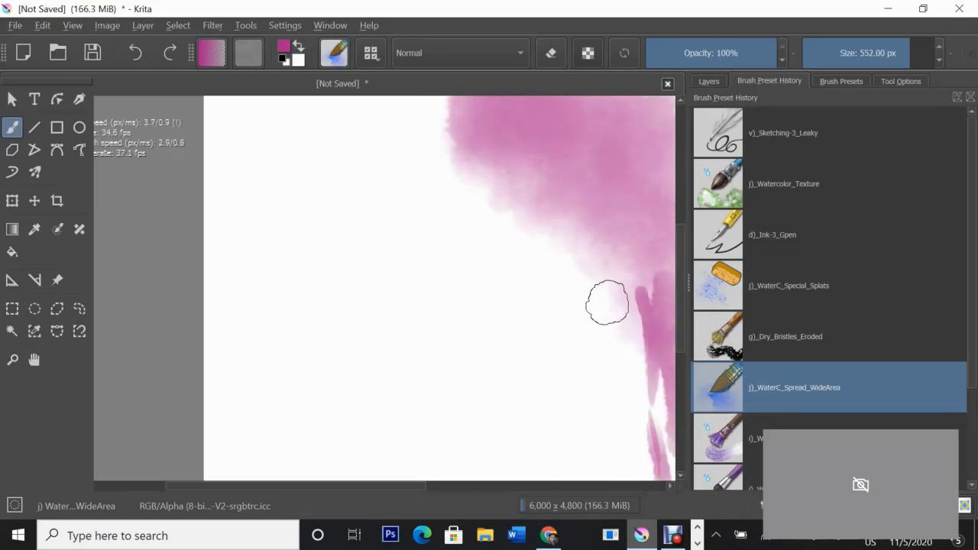
pyautogui.moveTo(654, 440); pyautogui.dragTo(622, 329)
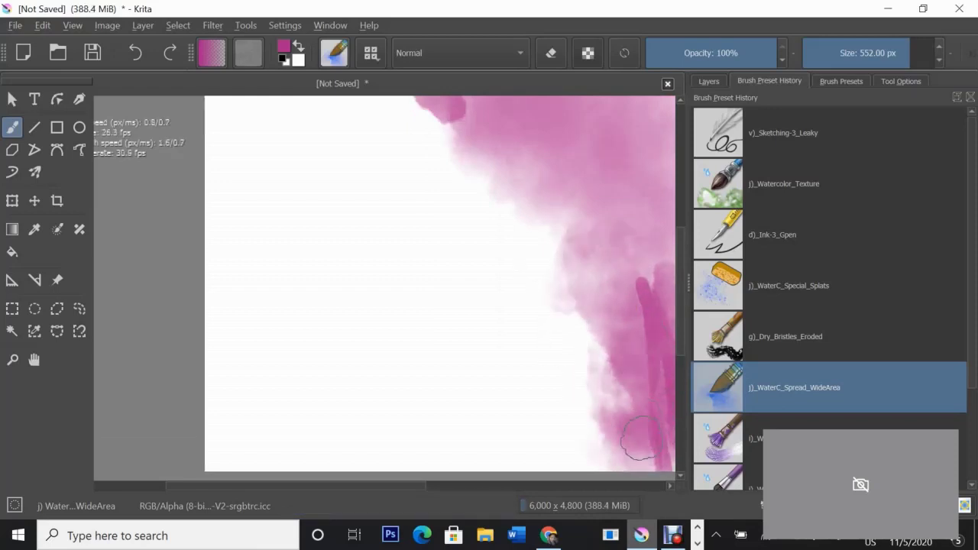
pyautogui.moveTo(496, 415); pyautogui.dragTo(605, 421)
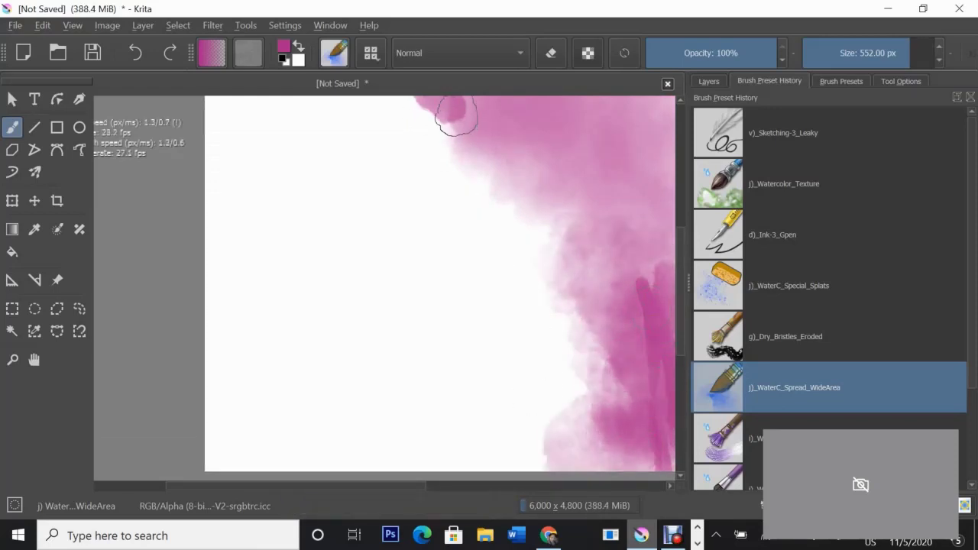
pyautogui.moveTo(452, 109); pyautogui.dragTo(524, 175)
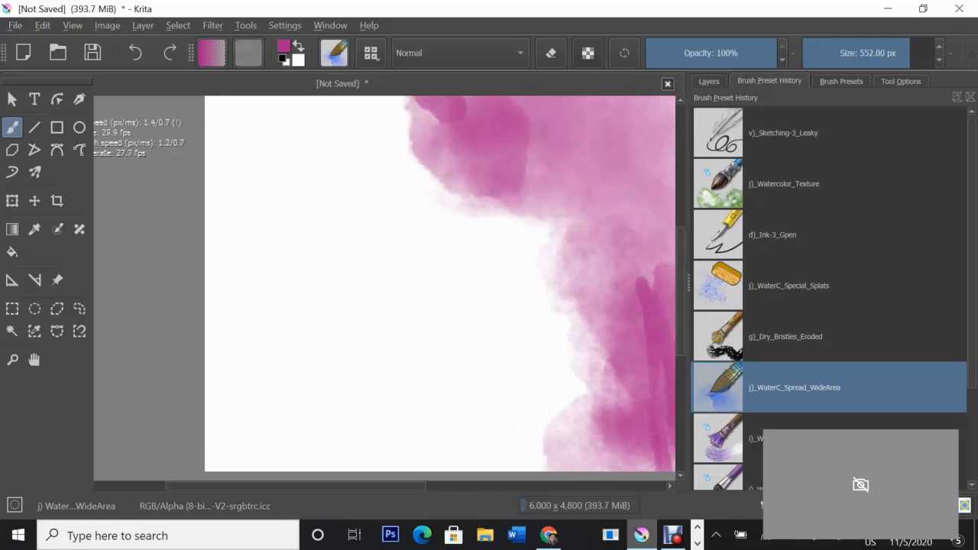
# On a new layer, paint a dusty mauve wash over the lower-left corner.
pyautogui.press('Insert')
pyautogui.click(283, 47)
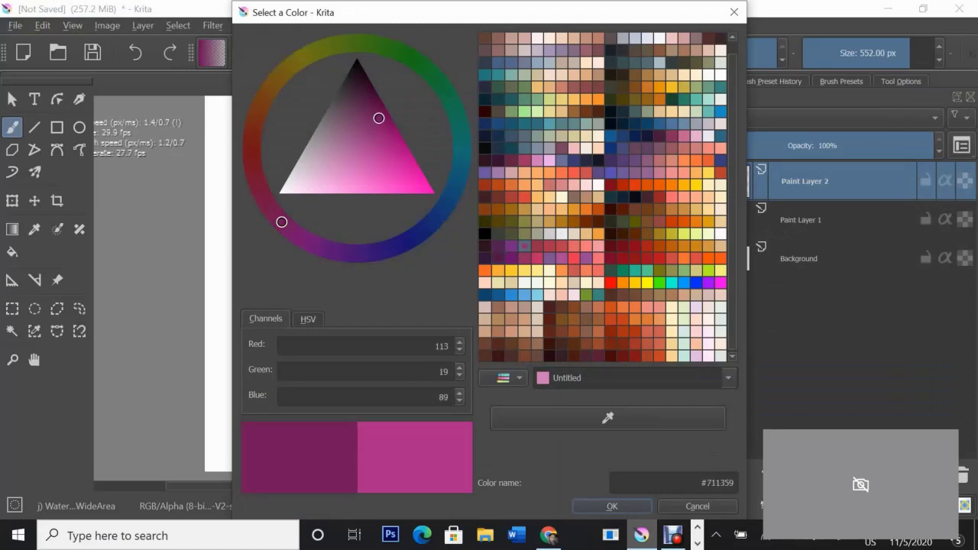
pyautogui.click(356, 159)
pyautogui.click(612, 506)
pyautogui.moveTo(218, 301); pyautogui.dragTo(247, 443)
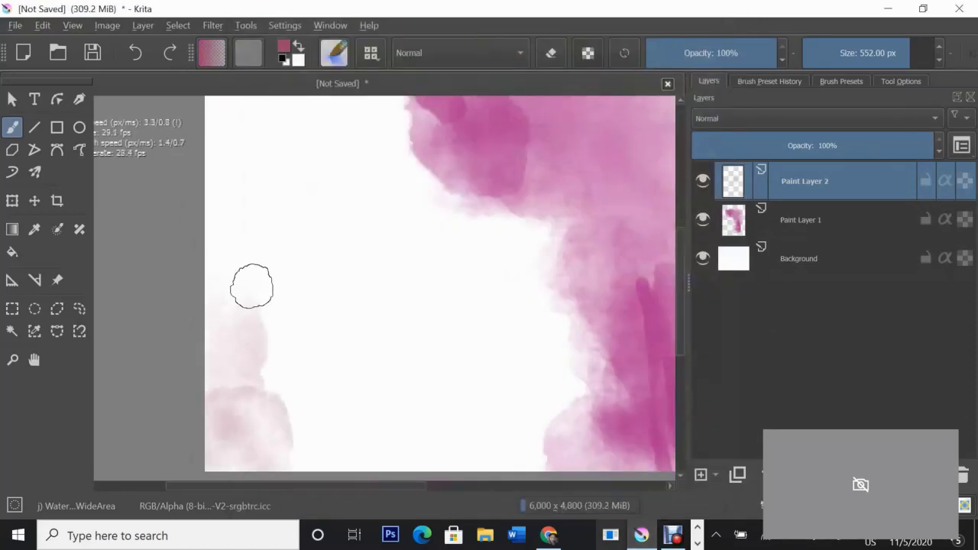
pyautogui.moveTo(252, 285)
pyautogui.mouseDown()
pyautogui.moveTo(247, 301)
pyautogui.moveTo(251, 288)
pyautogui.moveTo(307, 449)
pyautogui.moveTo(232, 277)
pyautogui.moveTo(305, 430)
pyautogui.moveTo(321, 380)
pyautogui.moveTo(352, 446)
pyautogui.mouseUp()
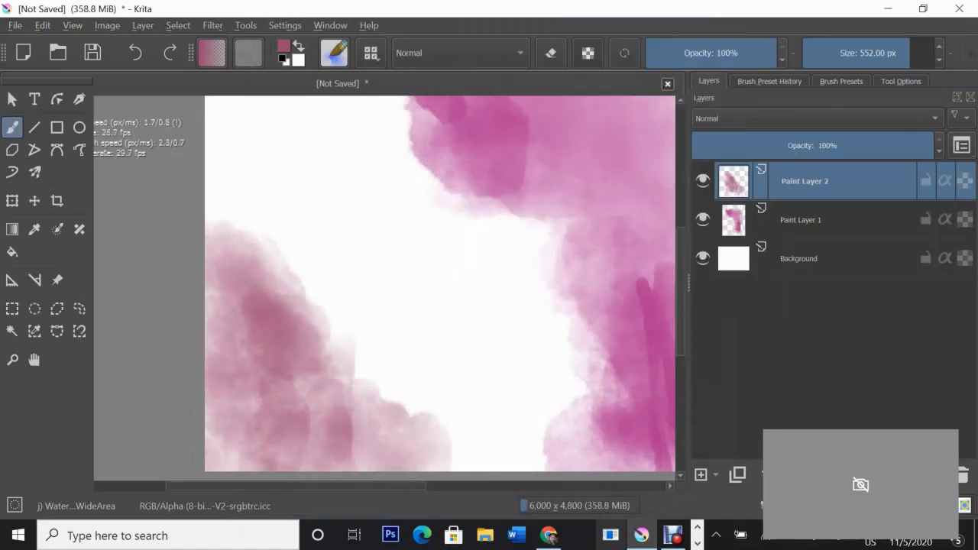
# Select the first paint layer and switch to the Blender Blur brush.
pyautogui.click(800, 220)
pyautogui.click(769, 81)
pyautogui.click(718, 462)
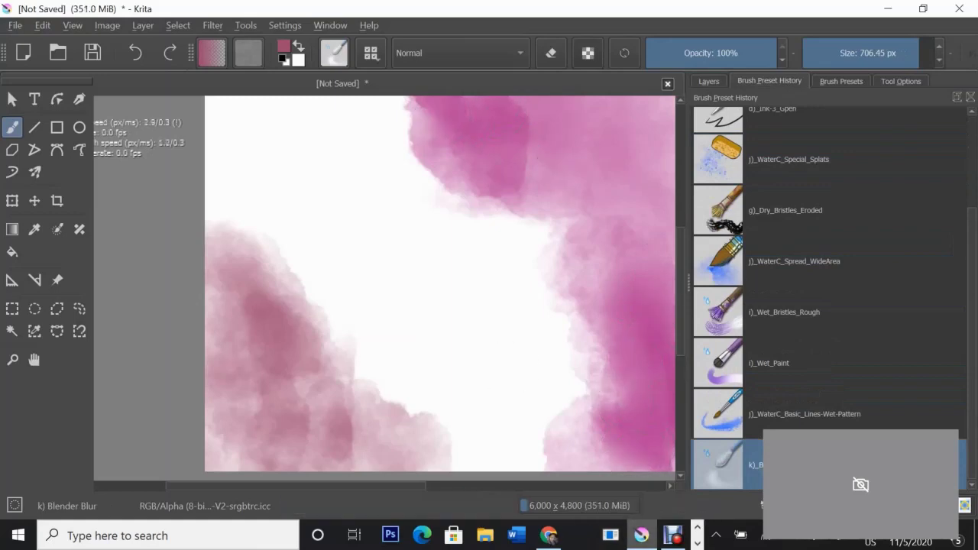
# On a new layer, try a light pink Wet_Bristles_Rough stroke, then undo it.
pyautogui.click(709, 81)
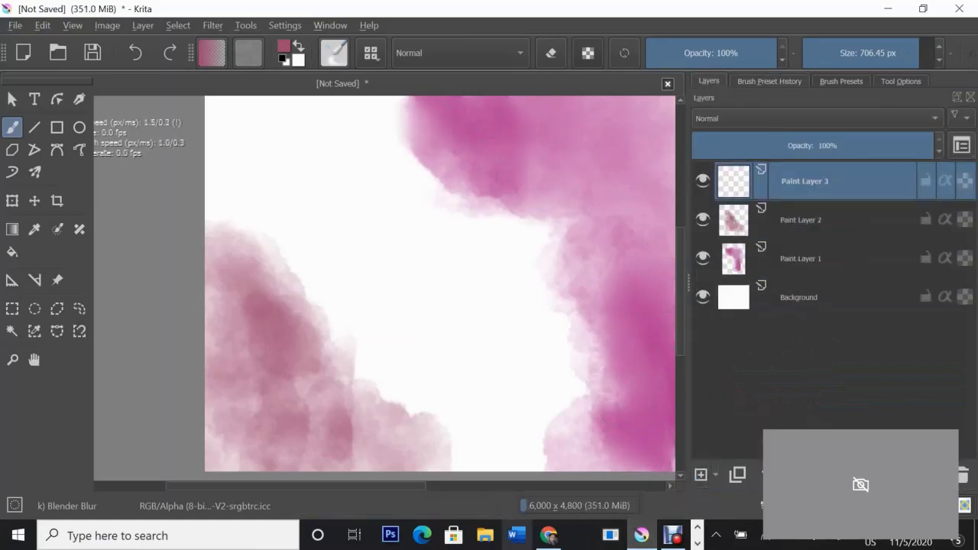
pyautogui.click(770, 81)
pyautogui.click(787, 353)
pyautogui.click(284, 46)
pyautogui.click(325, 191)
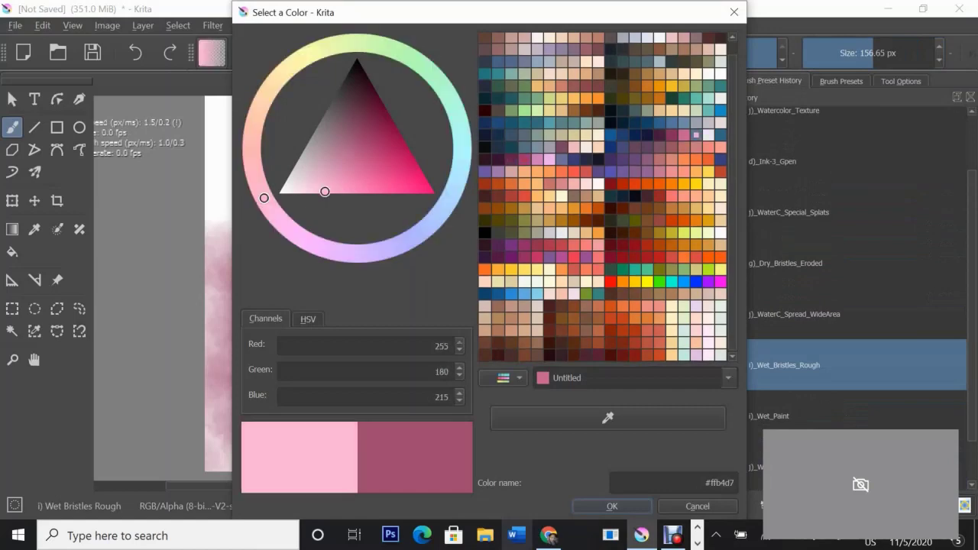
pyautogui.click(629, 504)
pyautogui.moveTo(579, 391)
pyautogui.mouseDown()
pyautogui.moveTo(557, 220)
pyautogui.moveTo(544, 265)
pyautogui.moveTo(572, 415)
pyautogui.mouseUp()
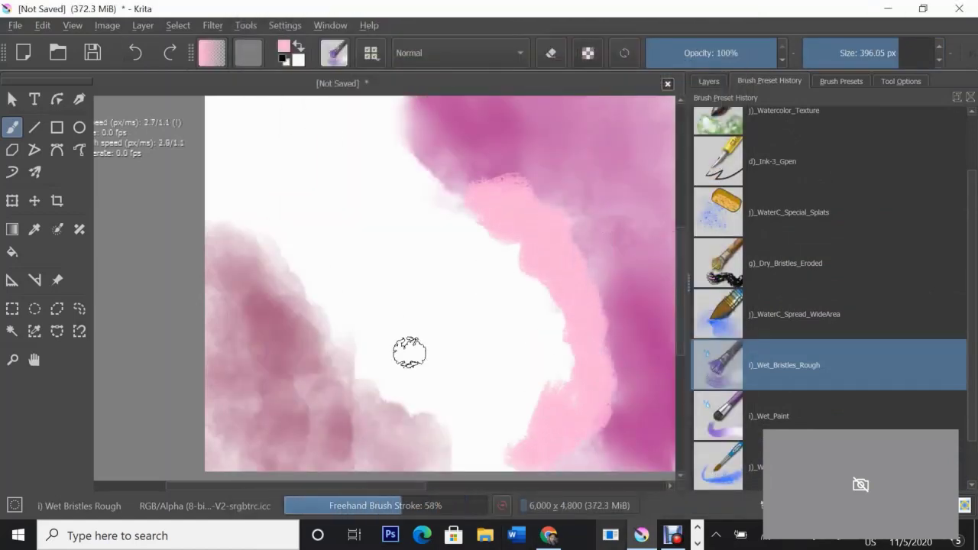
pyautogui.hotkey('ctrl', 'z')
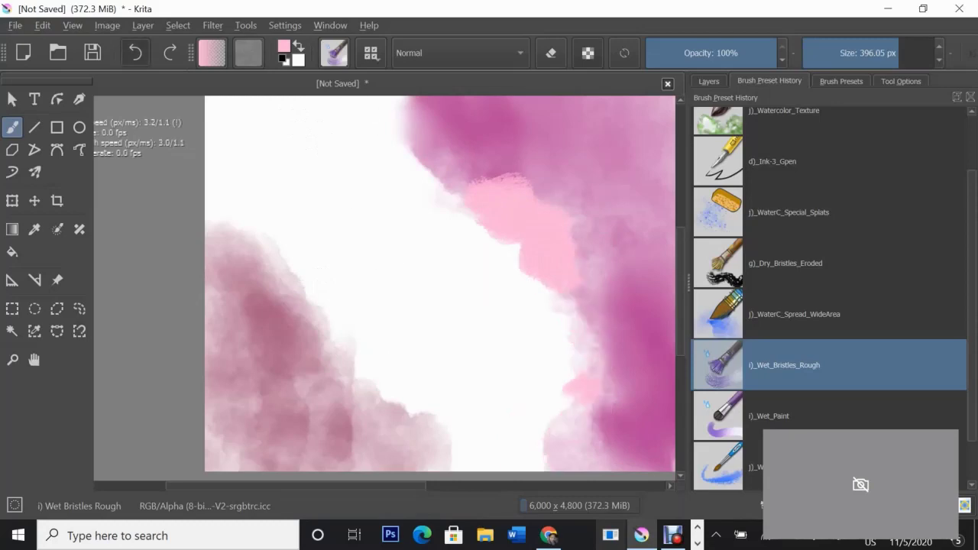
# Wash pale pink with WaterC_Spread_WideArea over the upper-left, right edge and bottom-centre.
pyautogui.press('/')
pyautogui.moveTo(528, 163)
pyautogui.mouseDown()
pyautogui.moveTo(507, 210)
pyautogui.moveTo(572, 389)
pyautogui.mouseUp()
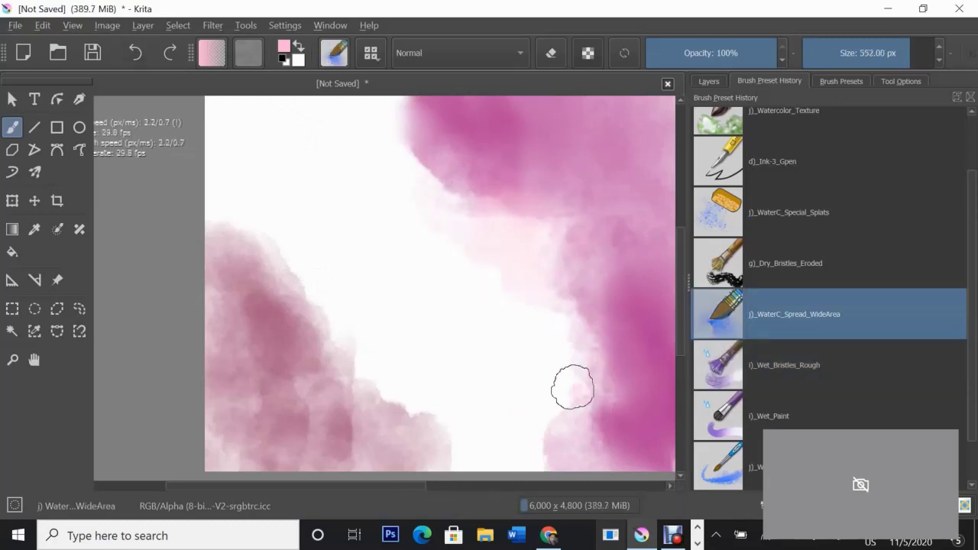
pyautogui.moveTo(343, 115); pyautogui.dragTo(420, 275)
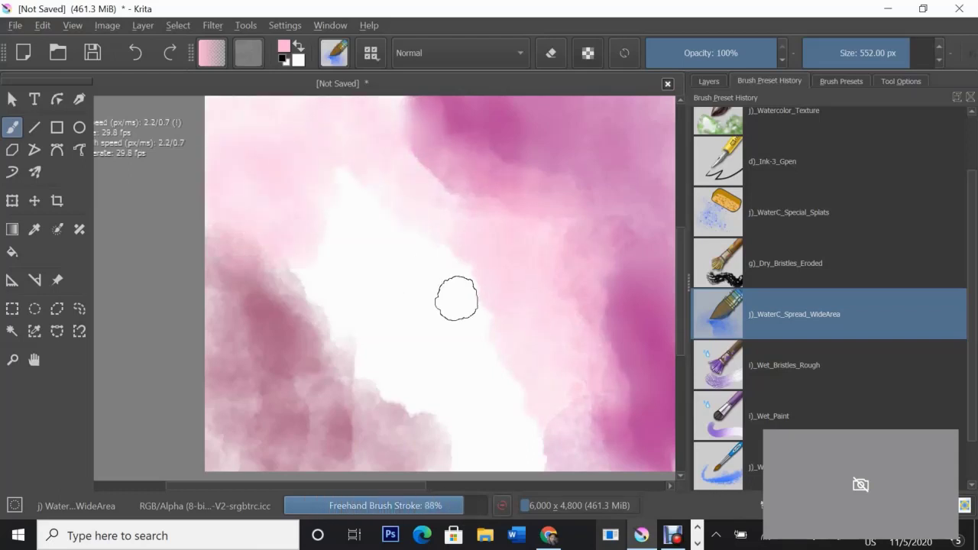
pyautogui.moveTo(483, 433); pyautogui.dragTo(540, 454)
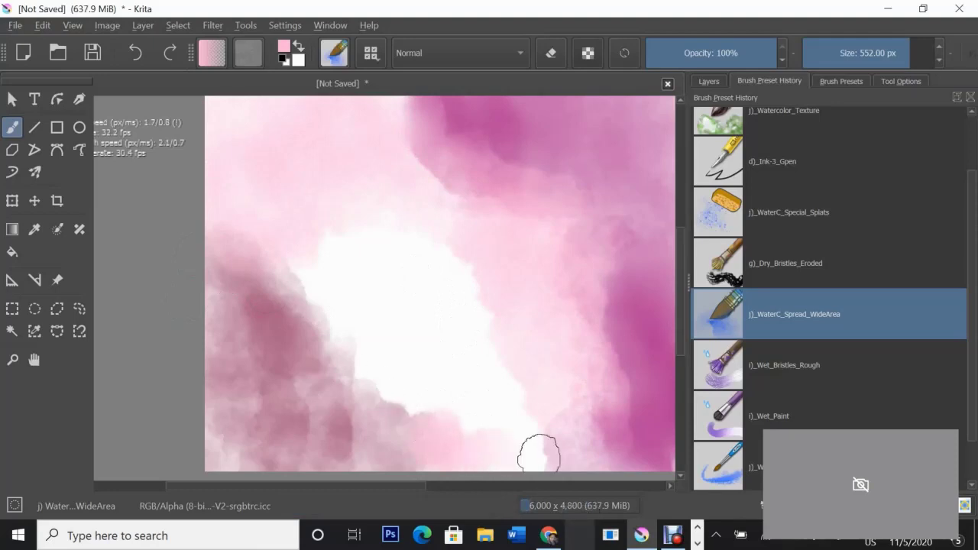
pyautogui.click(709, 81)
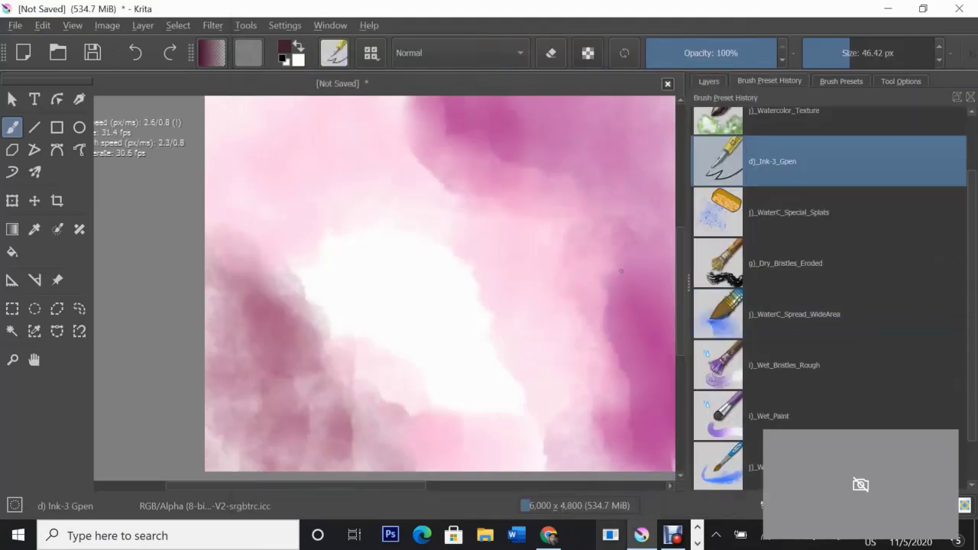
# Draw a dark maroon Ink-3 Gpen line up from the bottom, softening it with Blender Blur at 178 px.
pyautogui.moveTo(530, 412); pyautogui.dragTo(543, 467)
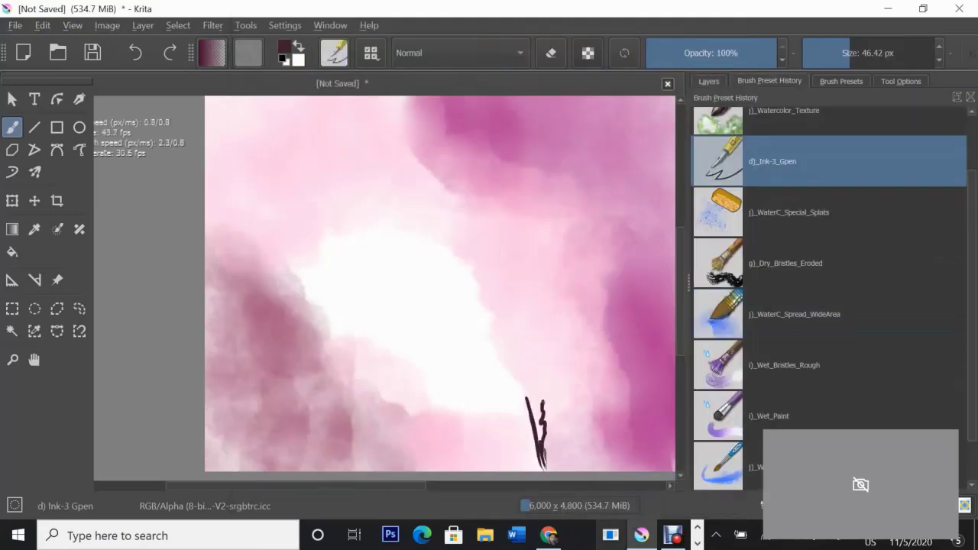
pyautogui.moveTo(543, 397); pyautogui.dragTo(478, 289)
pyautogui.press('/')
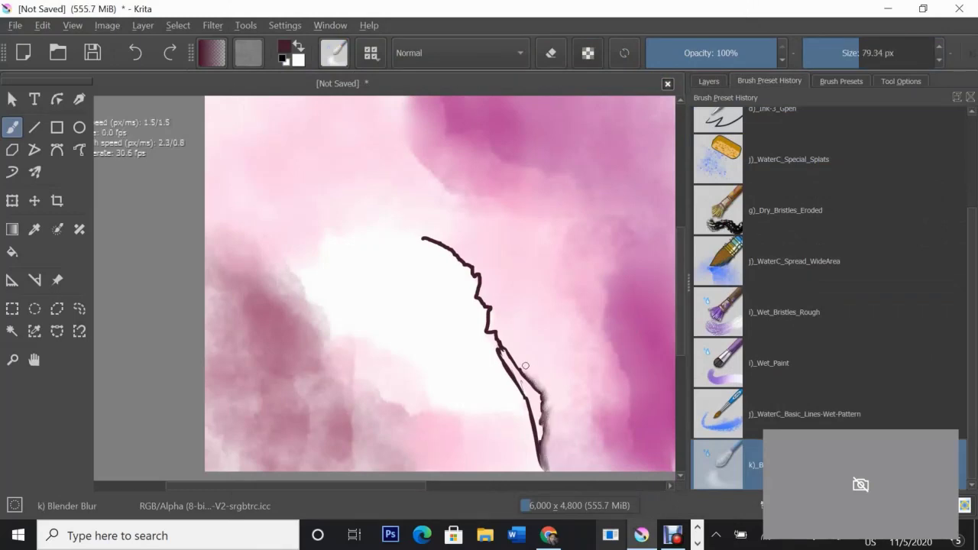
pyautogui.moveTo(491, 338); pyautogui.dragTo(526, 420)
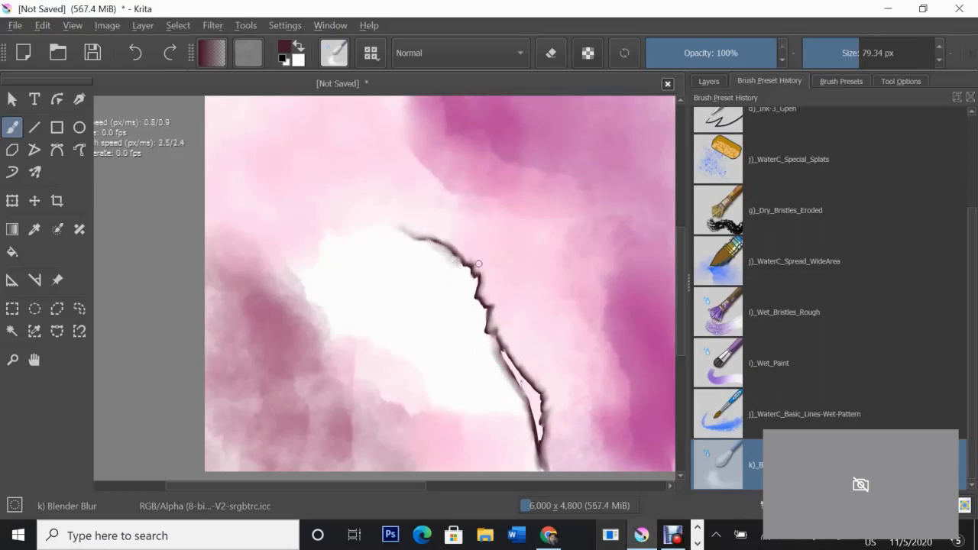
pyautogui.moveTo(356, 262); pyautogui.dragTo(464, 272)
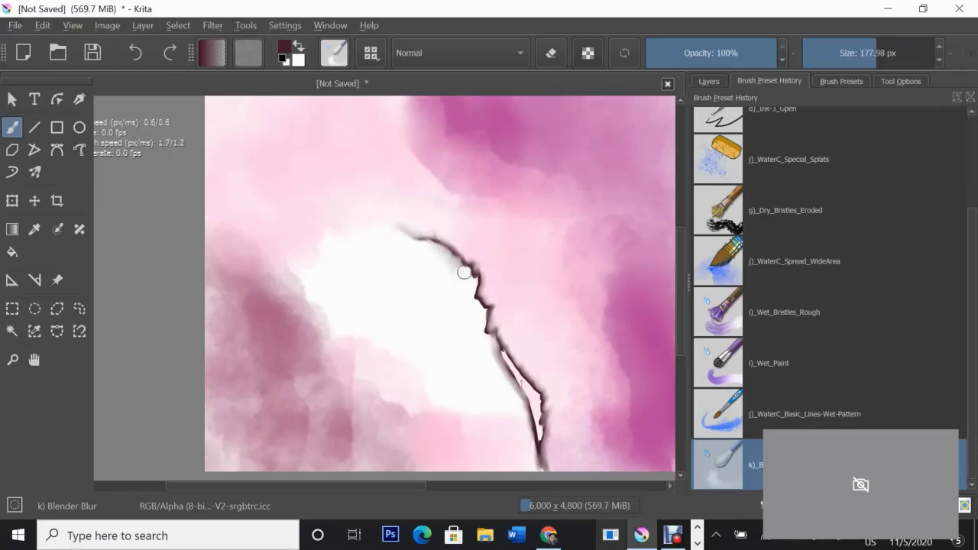
pyautogui.moveTo(492, 352)
pyautogui.mouseDown()
pyautogui.moveTo(537, 454)
pyautogui.moveTo(523, 333)
pyautogui.mouseUp()
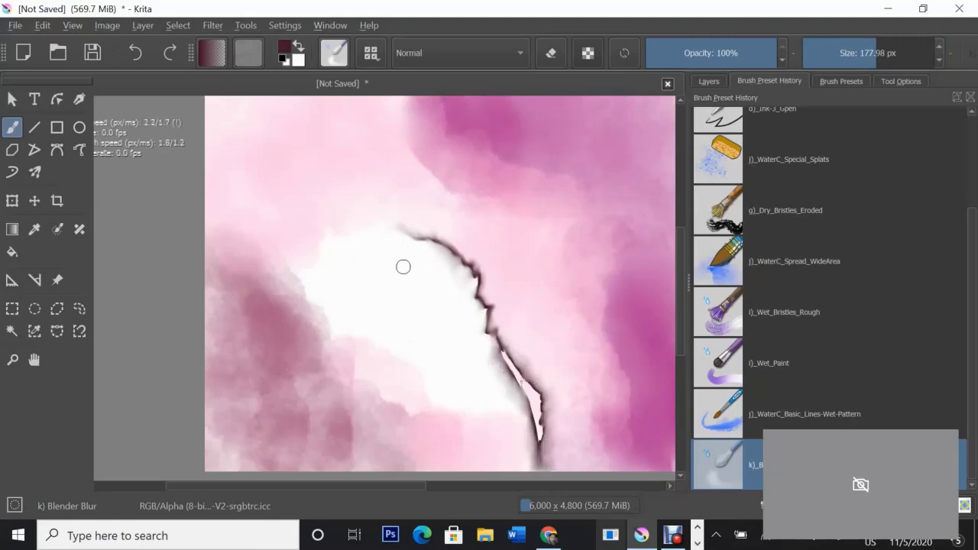
# Add ink to the outline's top and lower part, blur the lower edge, resize brush to 137 px.
pyautogui.press('/')
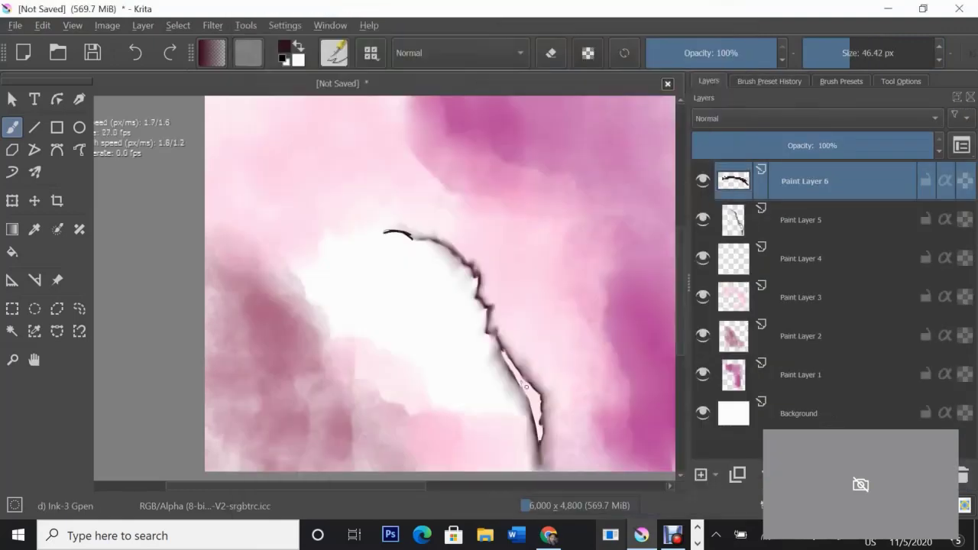
pyautogui.moveTo(384, 230); pyautogui.dragTo(412, 238)
pyautogui.moveTo(497, 340); pyautogui.dragTo(535, 434)
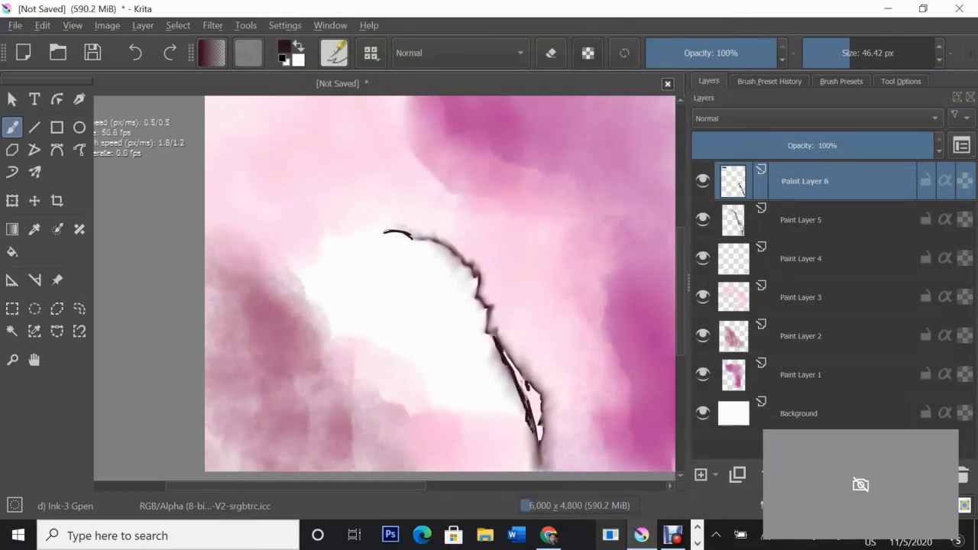
pyautogui.press('/')
pyautogui.moveTo(502, 376); pyautogui.dragTo(508, 415)
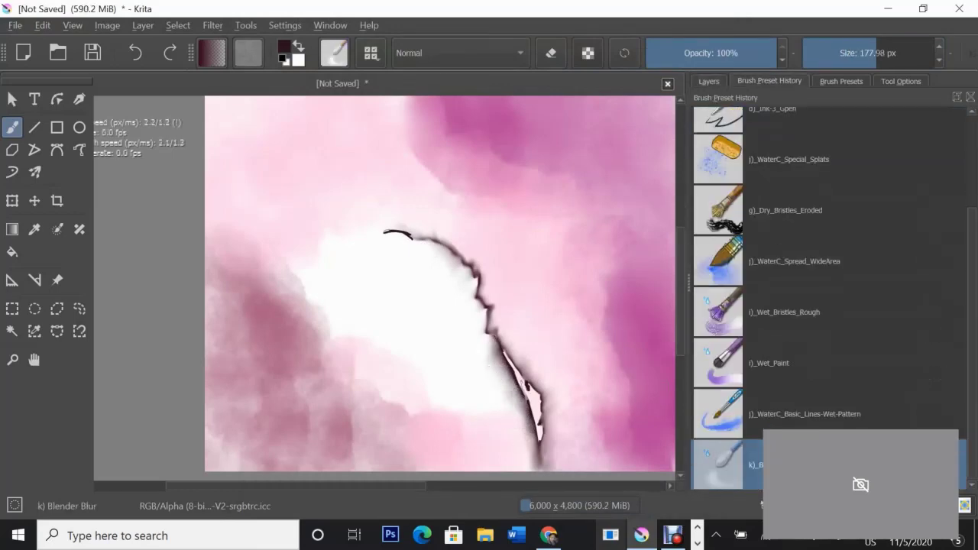
pyautogui.press('[')
pyautogui.press('[')
pyautogui.press('[')
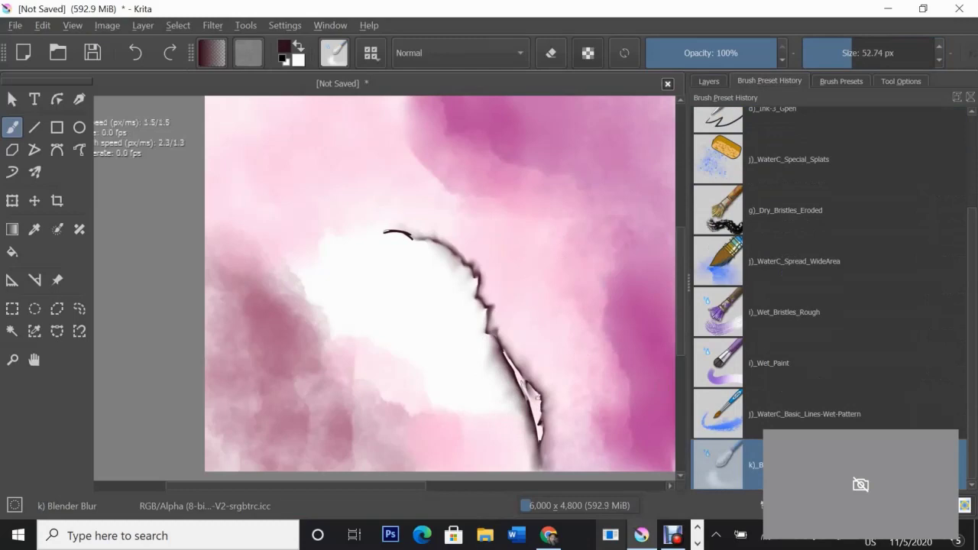
pyautogui.press(']')
pyautogui.press(']')
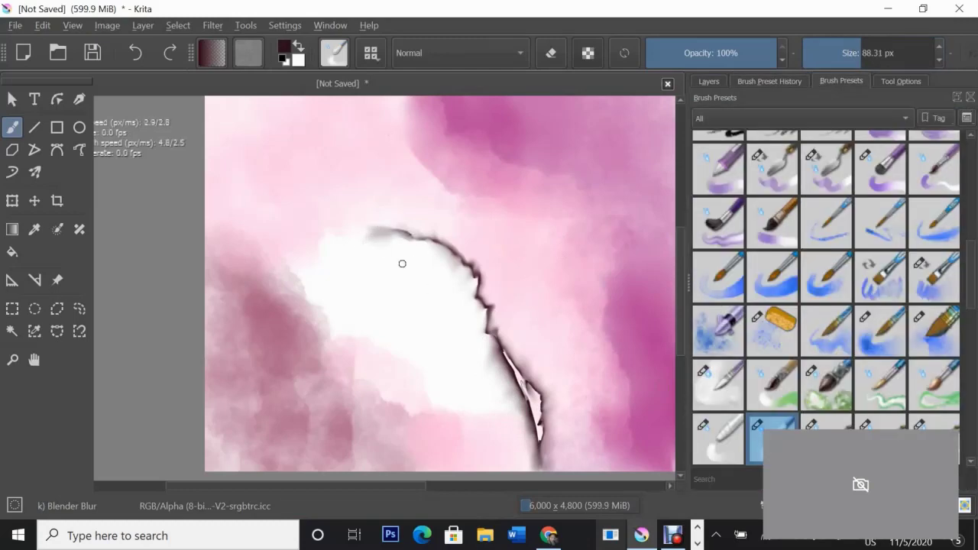
pyautogui.press(']')
pyautogui.press(']')
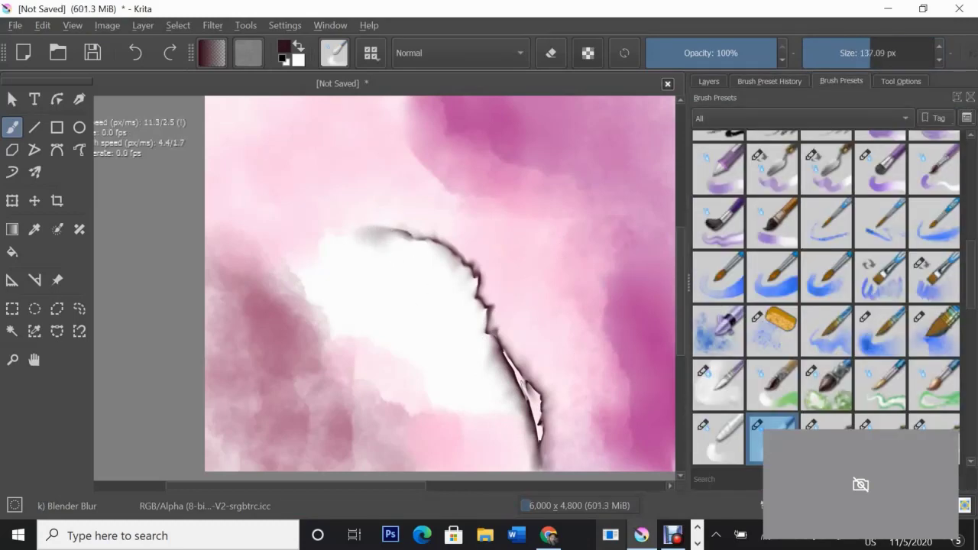
# Extend the ink outline along the petal's lower and left edges and blur it.
pyautogui.press('/')
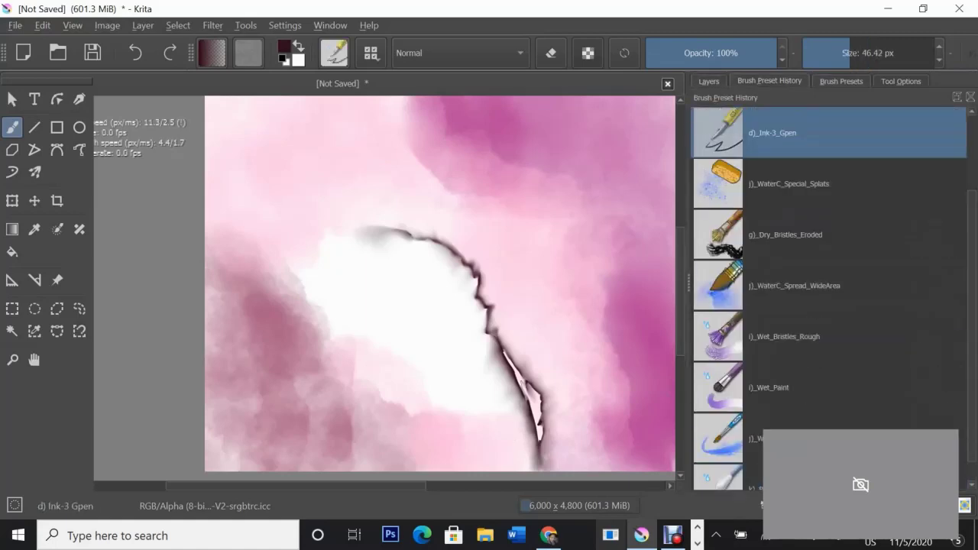
pyautogui.moveTo(535, 432); pyautogui.dragTo(376, 405)
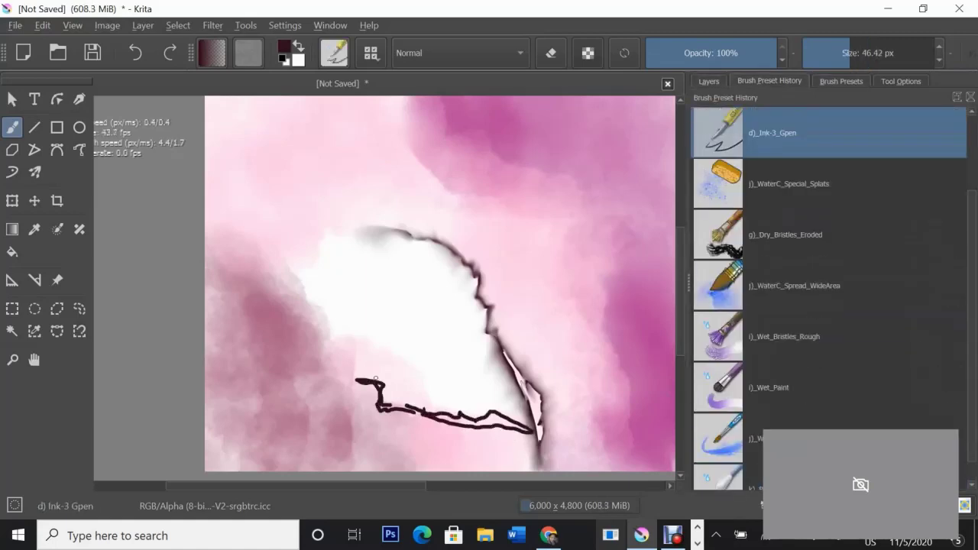
pyautogui.moveTo(324, 315); pyautogui.dragTo(304, 296)
pyautogui.press('/')
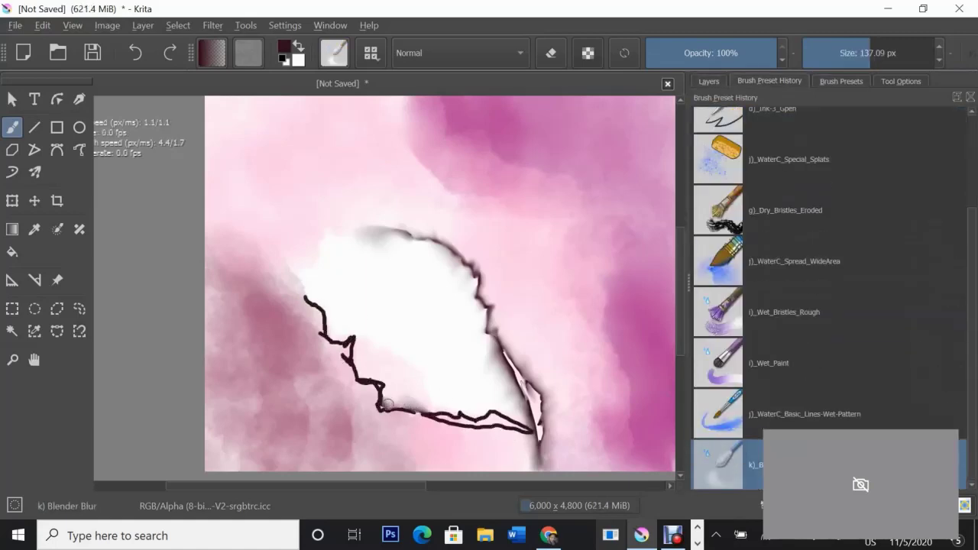
pyautogui.moveTo(484, 411)
pyautogui.mouseDown()
pyautogui.moveTo(518, 451)
pyautogui.moveTo(388, 420)
pyautogui.moveTo(356, 386)
pyautogui.moveTo(338, 353)
pyautogui.moveTo(353, 348)
pyautogui.moveTo(307, 284)
pyautogui.moveTo(355, 337)
pyautogui.mouseUp()
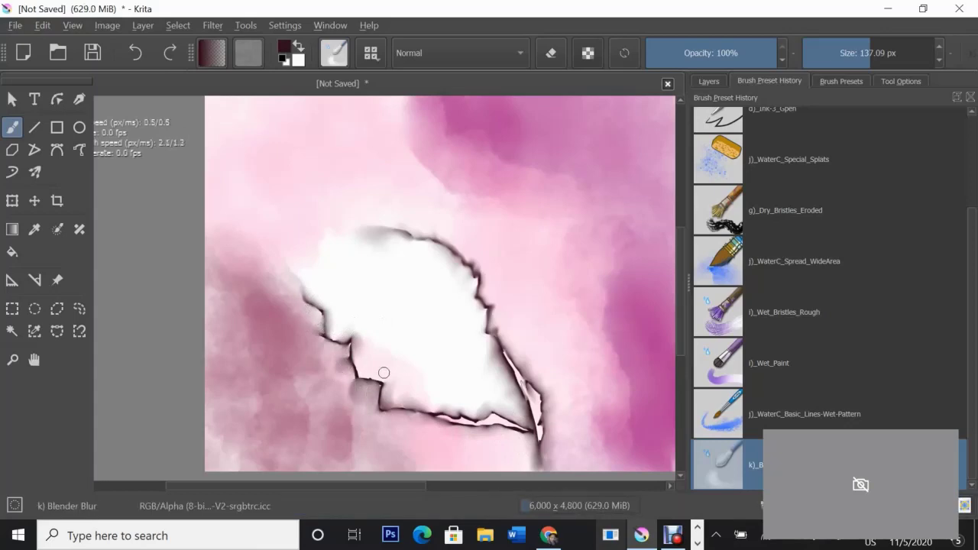
# Dab dusty mauve wet paint beside the petal's lower-right tip.
pyautogui.press('/')
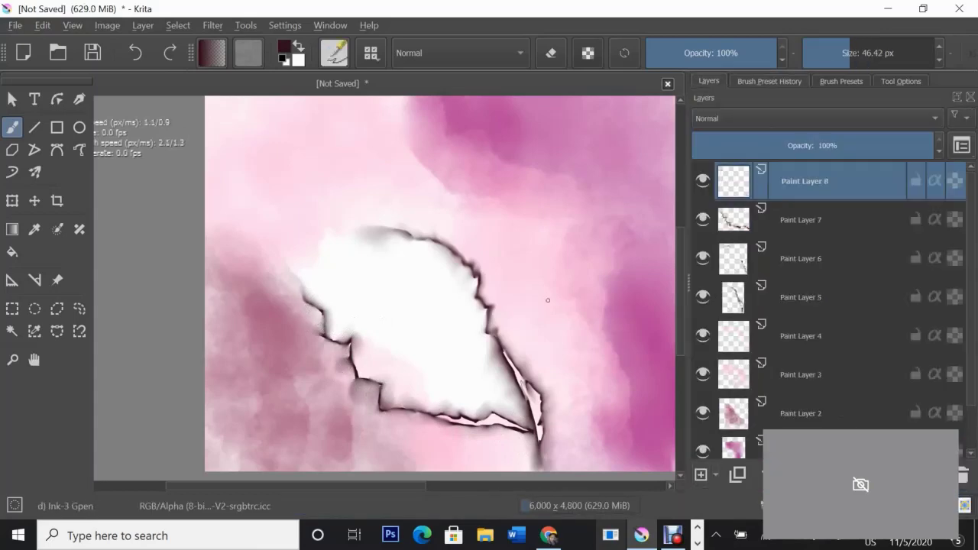
pyautogui.press('/')
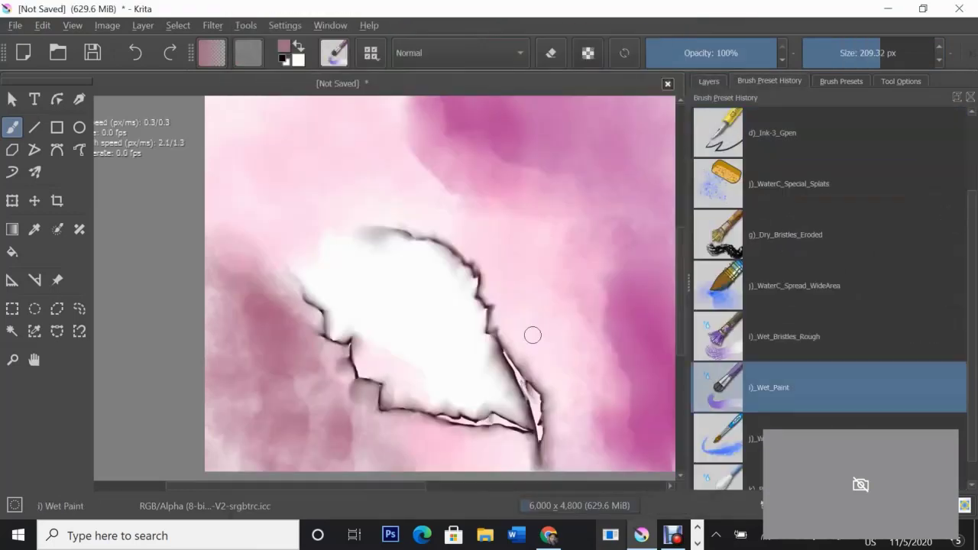
pyautogui.moveTo(521, 342); pyautogui.dragTo(561, 431)
# Blend the mauve dabs into the background with Blender Blur and show the layer list.
pyautogui.press('/')
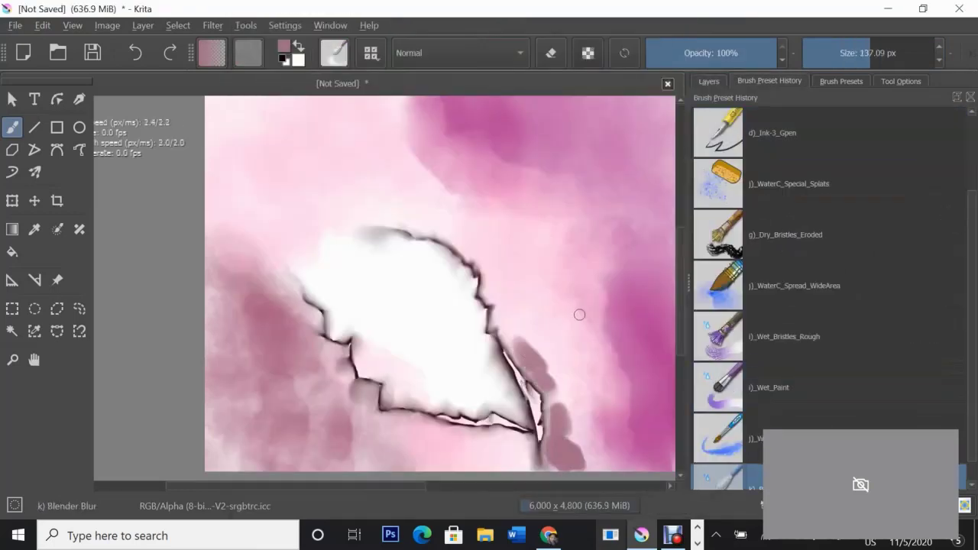
pyautogui.moveTo(545, 389)
pyautogui.mouseDown()
pyautogui.moveTo(554, 359)
pyautogui.moveTo(574, 447)
pyautogui.moveTo(597, 469)
pyautogui.mouseUp()
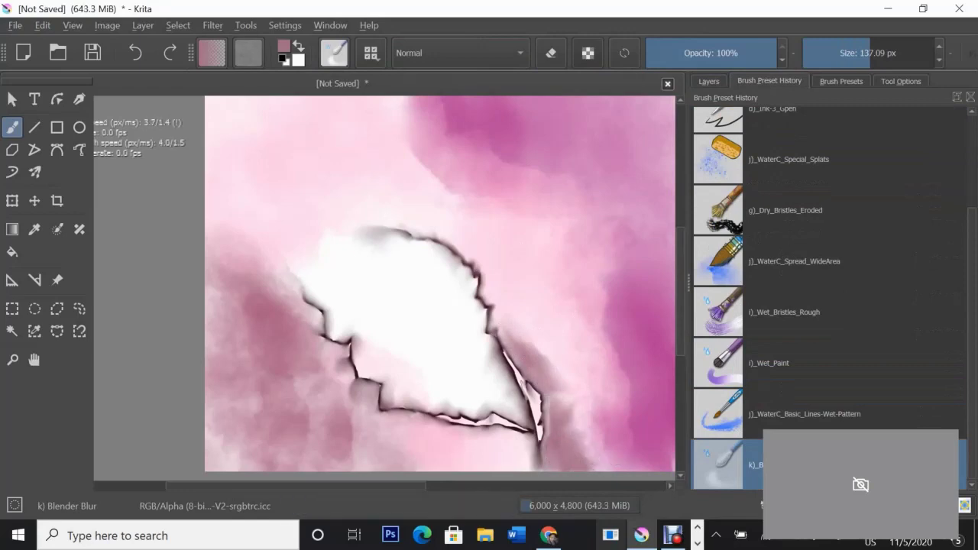
pyautogui.click(708, 81)
pyautogui.moveTo(734, 374)
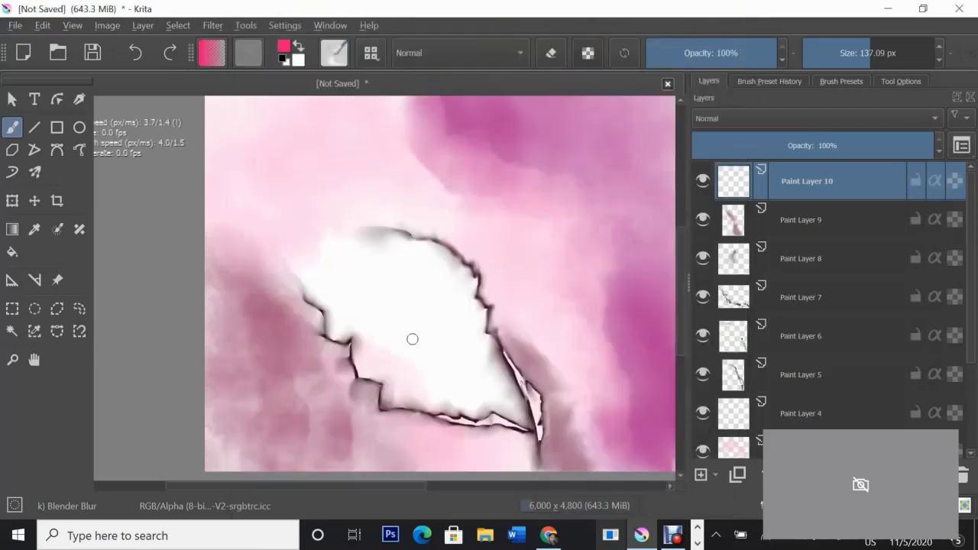
# Paint hot pink below the petal's bottom tip and blur it into the background.
pyautogui.moveTo(527, 437); pyautogui.dragTo(470, 458)
pyautogui.press('/')
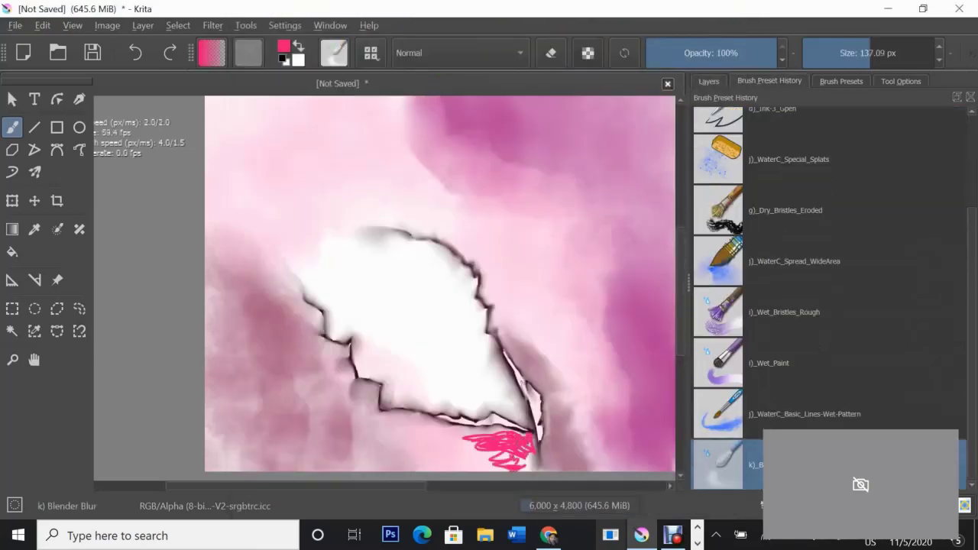
pyautogui.moveTo(527, 435)
pyautogui.mouseDown()
pyautogui.moveTo(512, 462)
pyautogui.moveTo(450, 452)
pyautogui.moveTo(560, 450)
pyautogui.mouseUp()
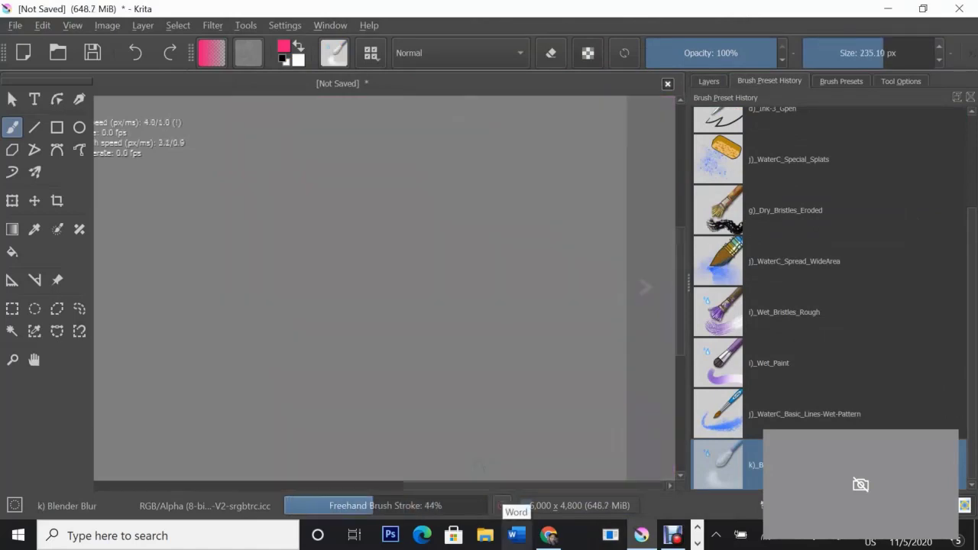
# Make Paint Layer 5 active and set the Ink-3 Gpen brush to eraser mode.
pyautogui.click(709, 81)
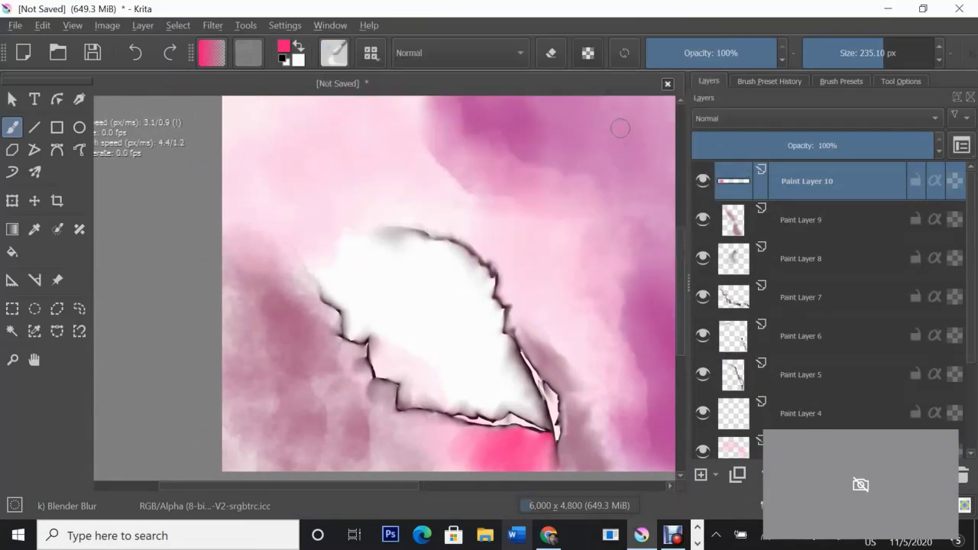
pyautogui.click(803, 375)
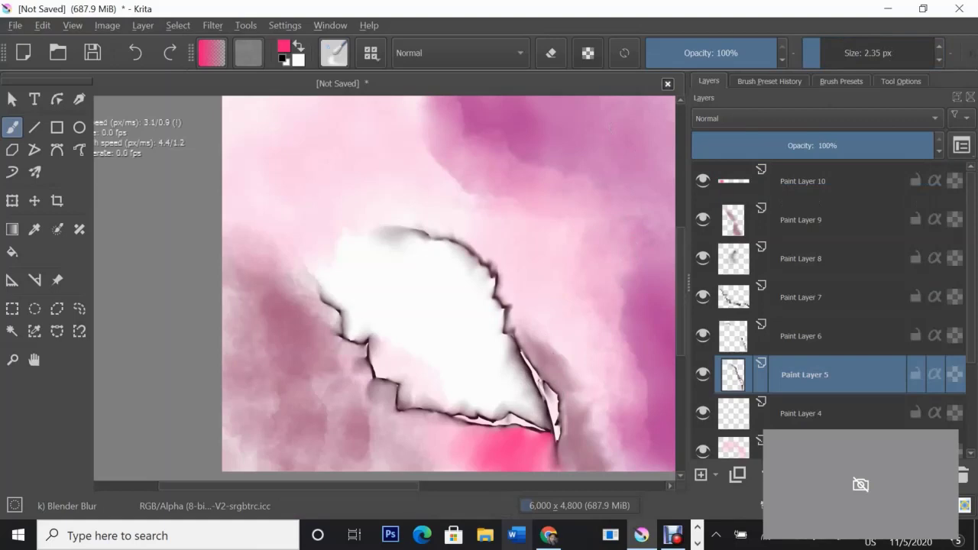
pyautogui.click(769, 81)
pyautogui.click(772, 133)
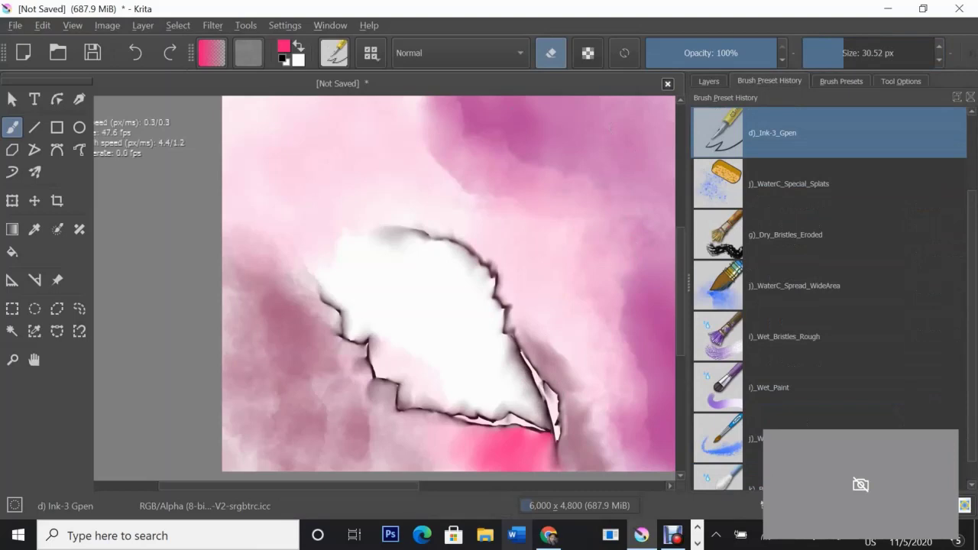
# On a new layer, paint a hot-pink streak at the top-left with Wet Knife Copy.
pyautogui.click(708, 81)
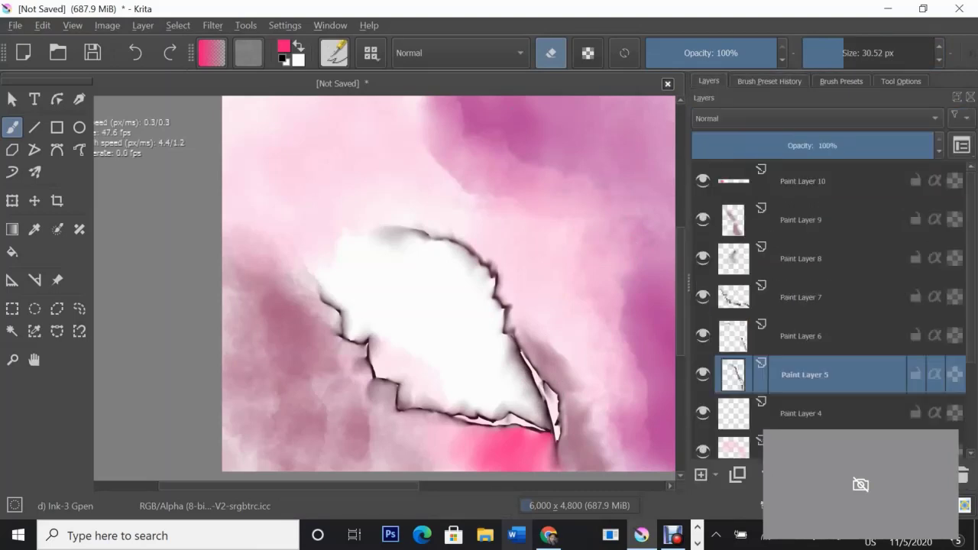
pyautogui.press('Insert')
pyautogui.click(841, 81)
pyautogui.scroll(-3, 825, 291)
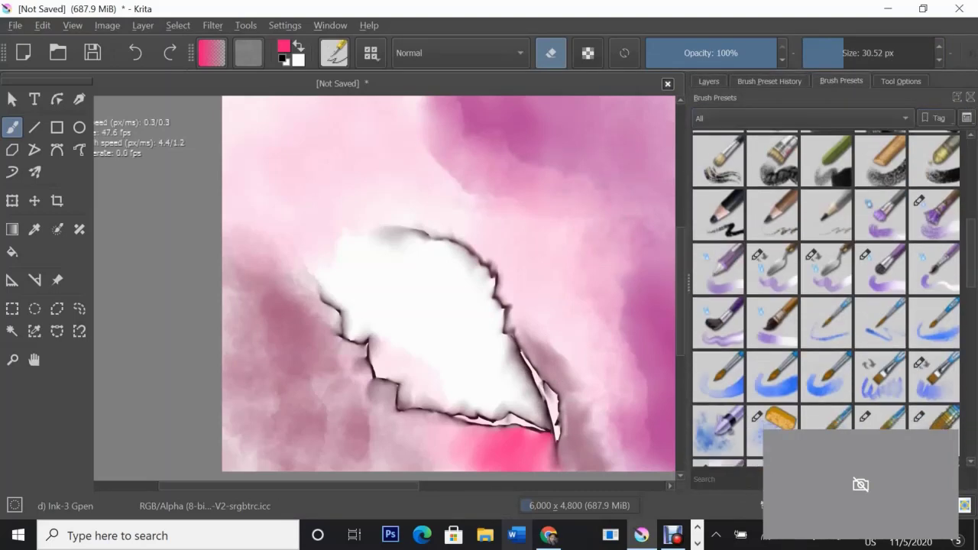
pyautogui.click(826, 267)
pyautogui.moveTo(245, 116); pyautogui.dragTo(254, 125)
pyautogui.moveTo(264, 197)
pyautogui.mouseDown()
pyautogui.moveTo(273, 192)
pyautogui.moveTo(282, 221)
pyautogui.moveTo(271, 147)
pyautogui.moveTo(263, 184)
pyautogui.mouseUp()
pyautogui.scroll(-5, 825, 291)
pyautogui.click(772, 208)
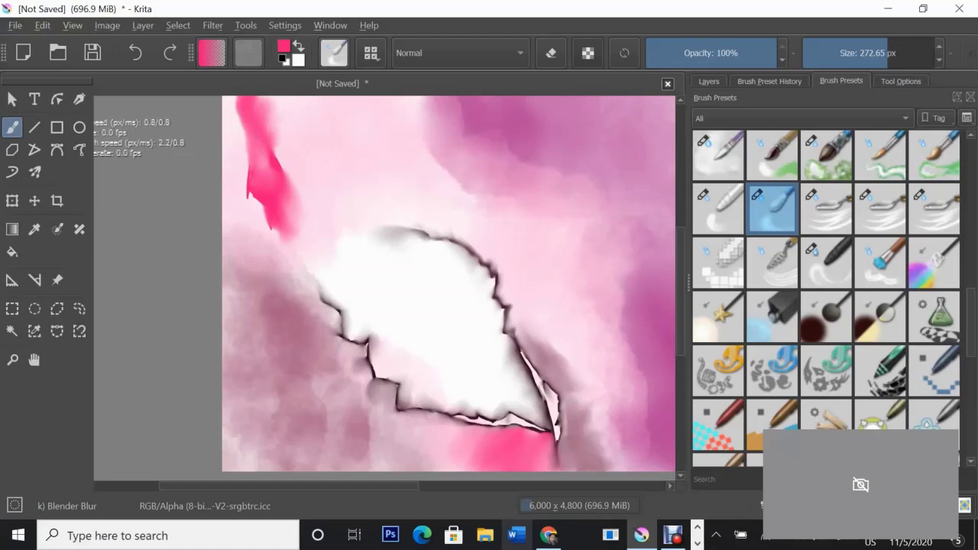
# On another new layer, paint dark maroon Wet Knife strokes at the top-left and blur them.
pyautogui.press('Insert')
pyautogui.click(709, 81)
pyautogui.click(283, 47)
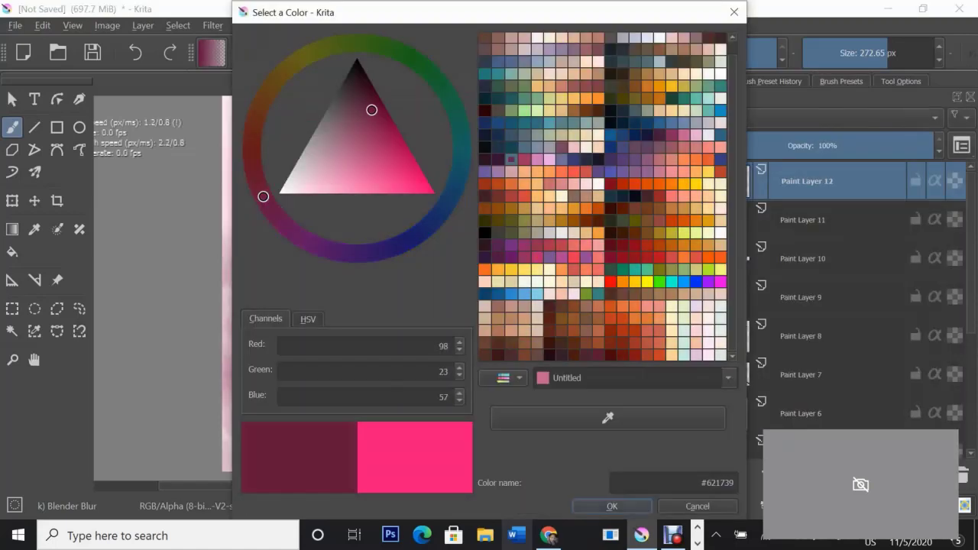
pyautogui.press('Return')
pyautogui.click(768, 81)
pyautogui.click(779, 183)
pyautogui.moveTo(327, 237)
pyautogui.mouseDown()
pyautogui.moveTo(305, 153)
pyautogui.moveTo(321, 126)
pyautogui.moveTo(334, 168)
pyautogui.moveTo(344, 103)
pyautogui.moveTo(349, 175)
pyautogui.mouseUp()
pyautogui.press('/')
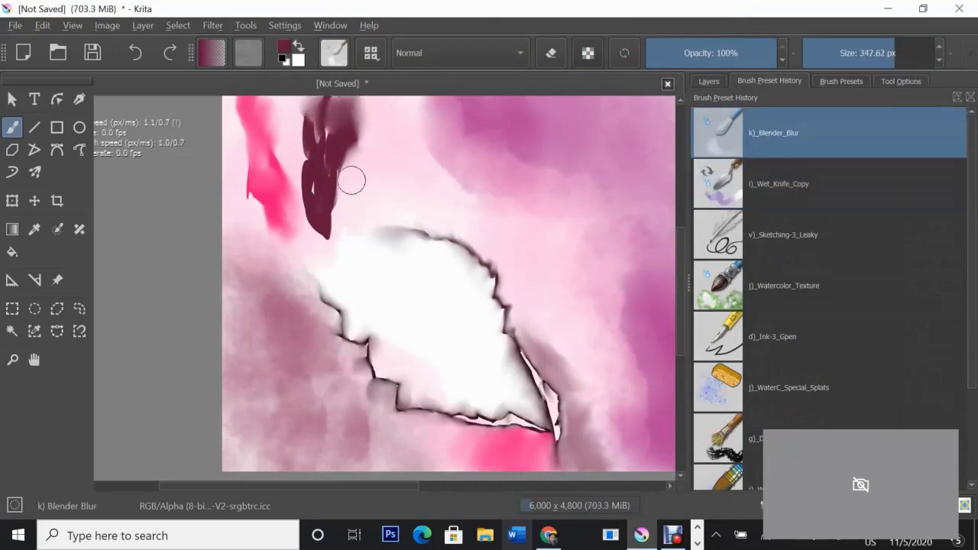
pyautogui.moveTo(304, 236); pyautogui.dragTo(339, 195)
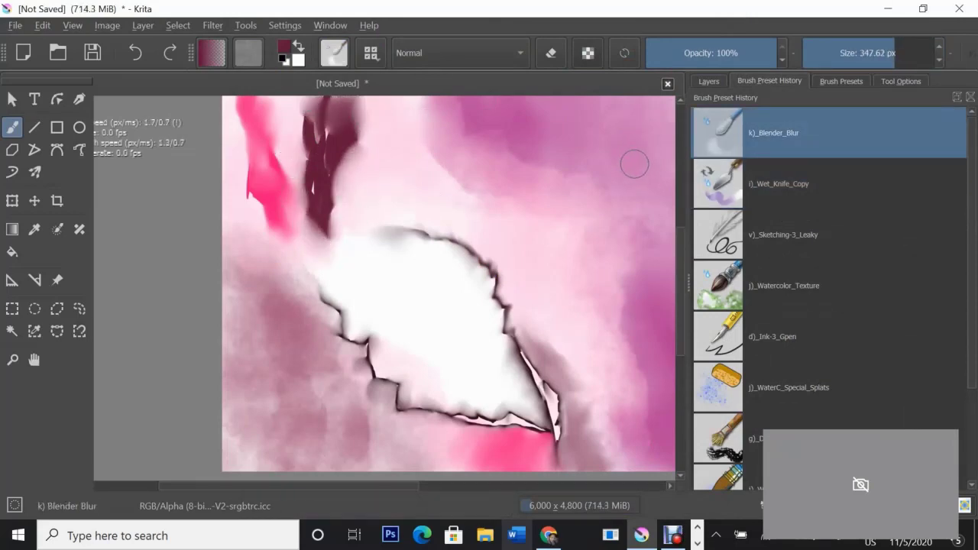
# Shrink the brush and scroll the brush preset collection toward Bristles-4 Glaze.
pyautogui.press('[')
pyautogui.press('[')
pyautogui.press('[')
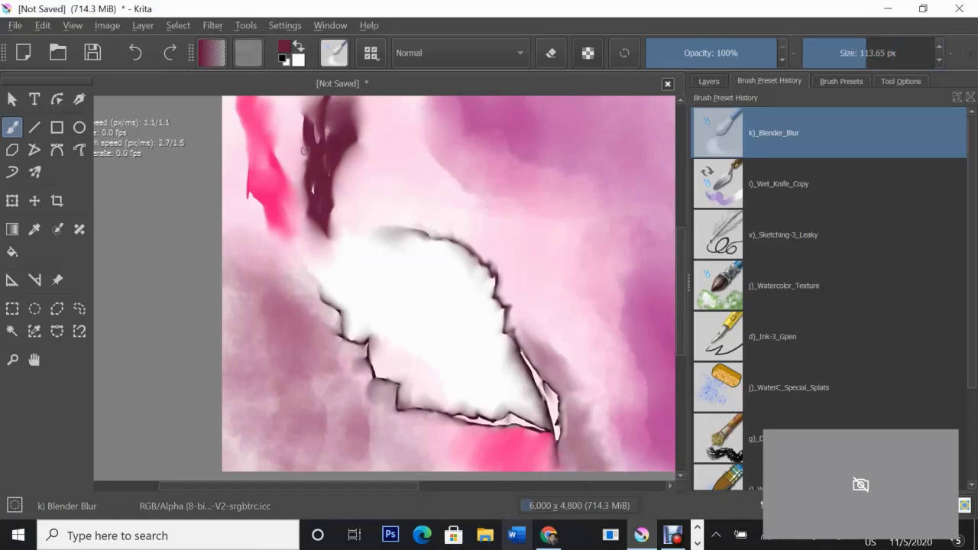
pyautogui.click(841, 81)
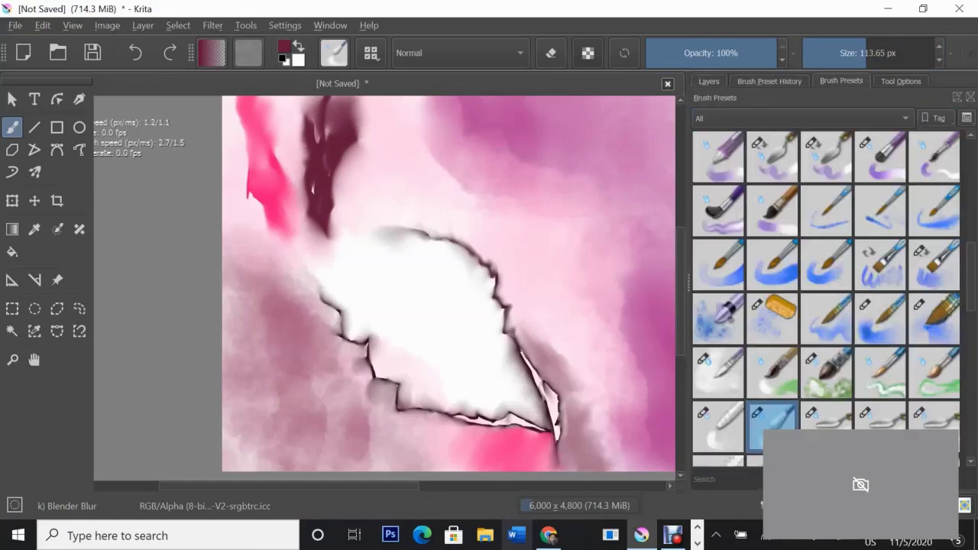
pyautogui.scroll(5, 825, 298)
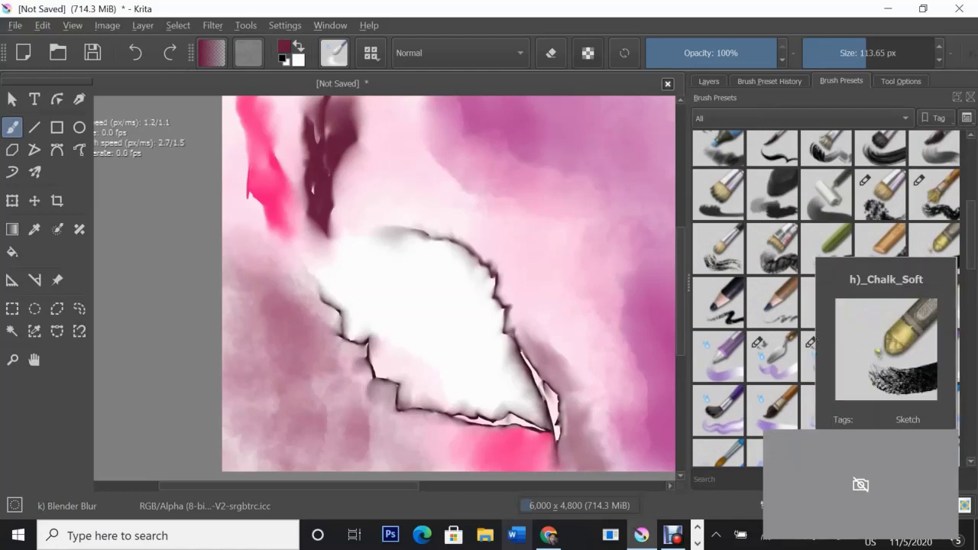
pyautogui.scroll(3, 825, 298)
pyautogui.scroll(3, 825, 298)
# Paint two dark mauve Bristles-4 Glaze strokes at the canvas's upper right.
pyautogui.click(934, 246)
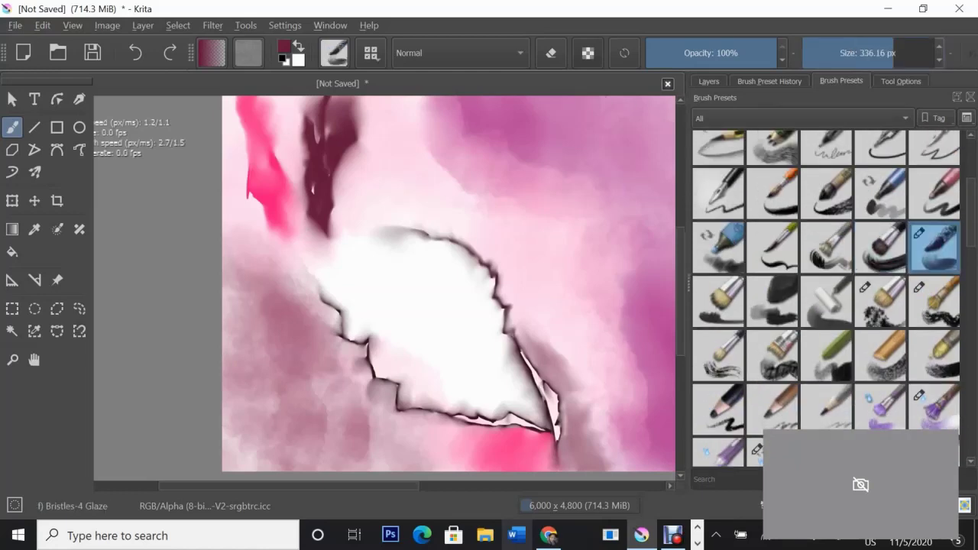
pyautogui.moveTo(592, 100); pyautogui.dragTo(587, 188)
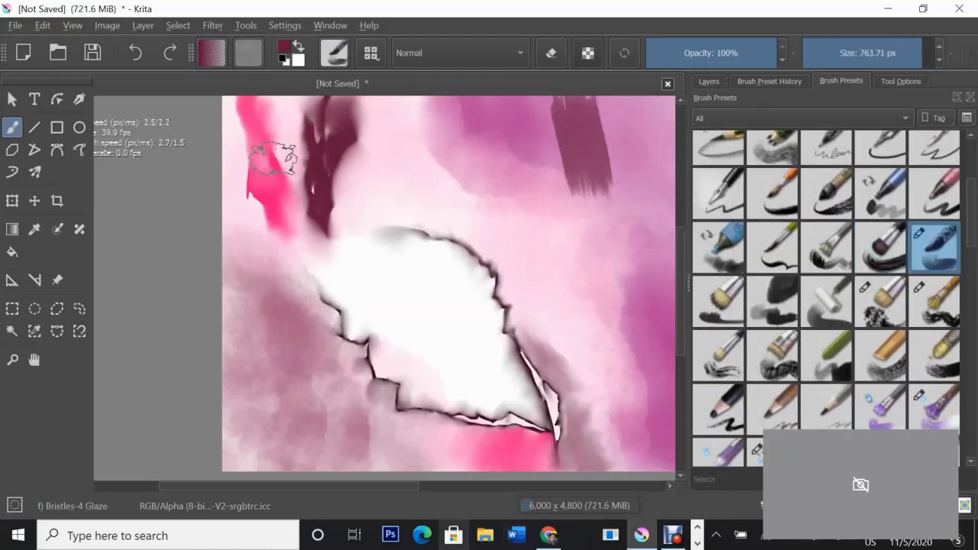
pyautogui.moveTo(634, 115); pyautogui.dragTo(649, 279)
pyautogui.click(709, 81)
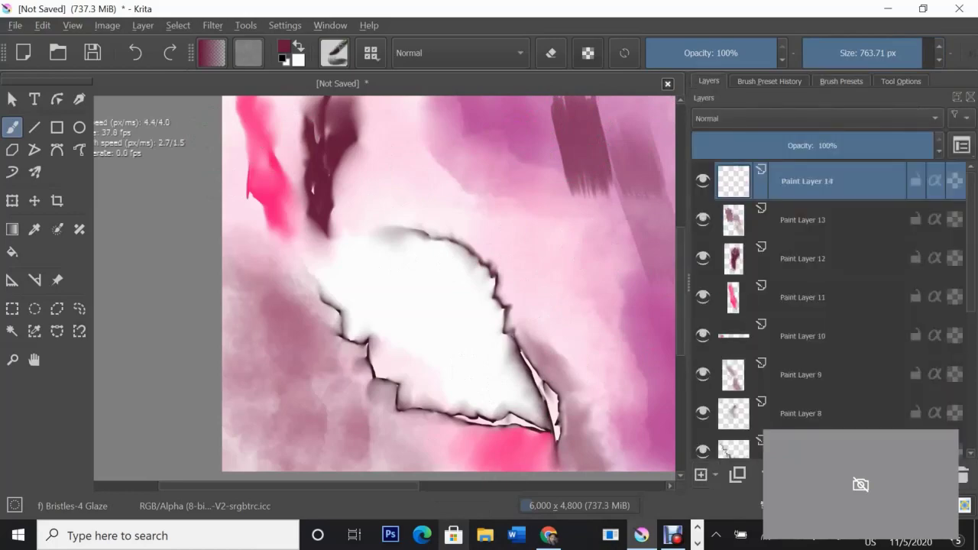
pyautogui.click(841, 81)
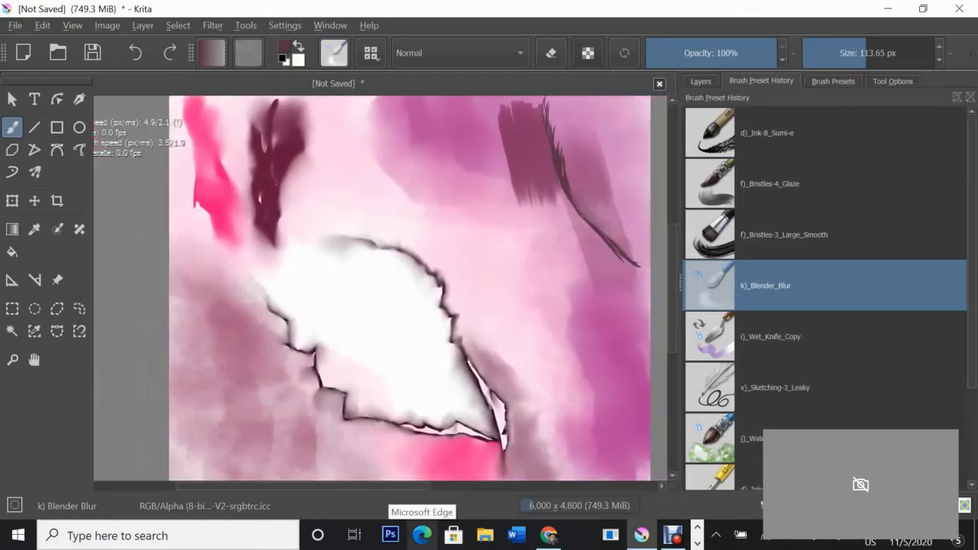
# Shade the upper-right corner with a grainy pencil preset.
pyautogui.click(700, 81)
pyautogui.click(833, 81)
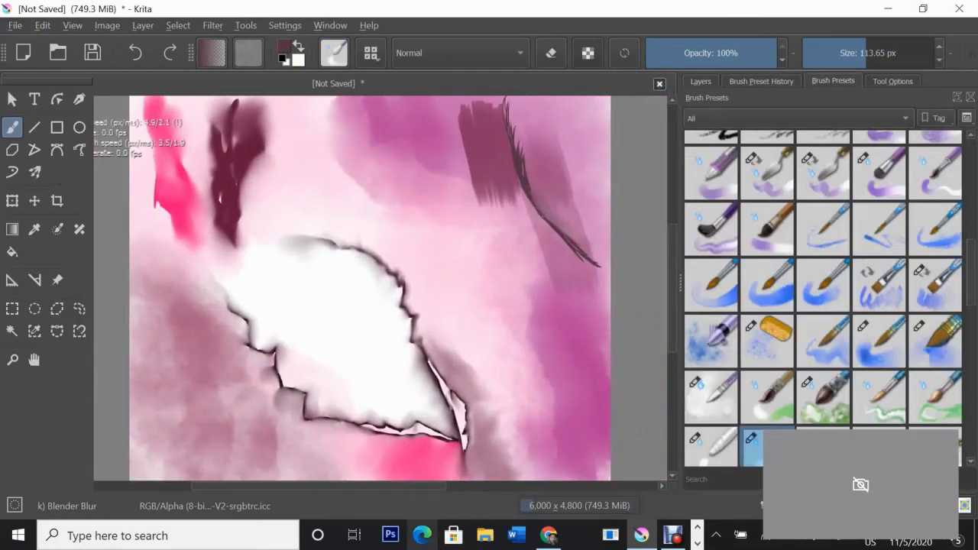
pyautogui.scroll(-5, 824, 298)
pyautogui.scroll(-5, 824, 298)
pyautogui.scroll(1, 823, 298)
pyautogui.click(767, 229)
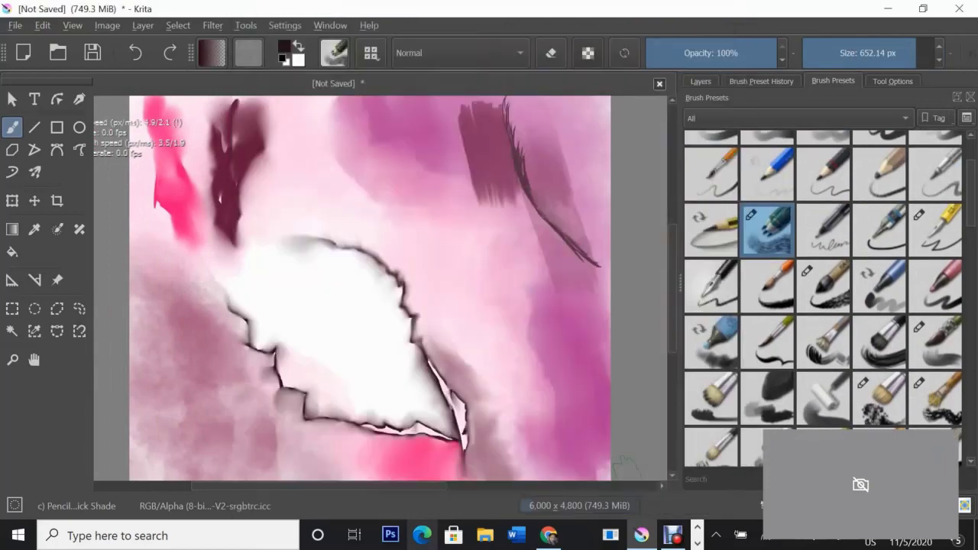
pyautogui.moveTo(535, 107)
pyautogui.mouseDown()
pyautogui.moveTo(612, 119)
pyautogui.moveTo(638, 214)
pyautogui.mouseUp()
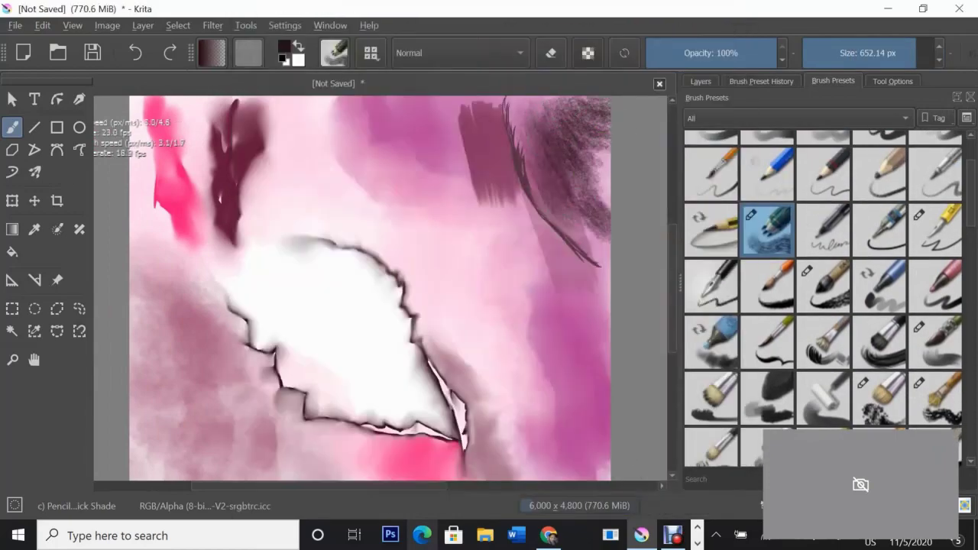
pyautogui.scroll(1, 367, 290)
# Undo the last pencil strokes and add an empty Paint Layer 16.
pyautogui.hotkey('ctrl', 'z')
pyautogui.click(700, 81)
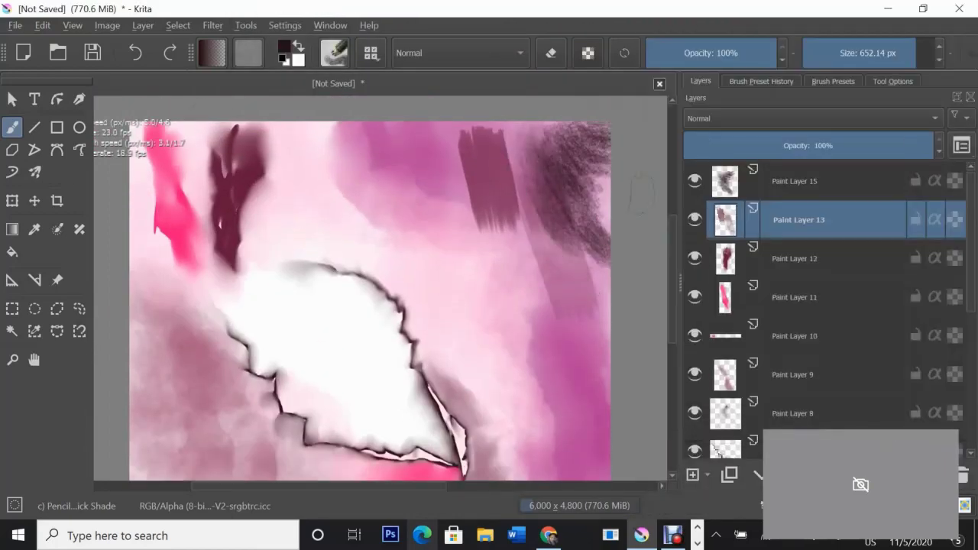
pyautogui.press('Insert')
pyautogui.scroll(1, 367, 291)
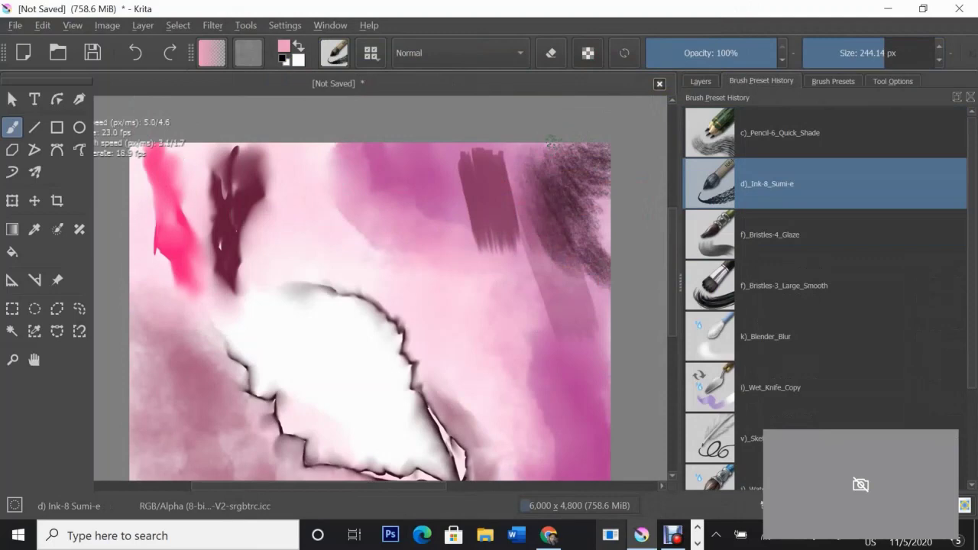
# Paint a light pink Sumi-e stroke, delete the hatched layer, and blur the right-hand dark streak.
pyautogui.moveTo(550, 142); pyautogui.dragTo(449, 188)
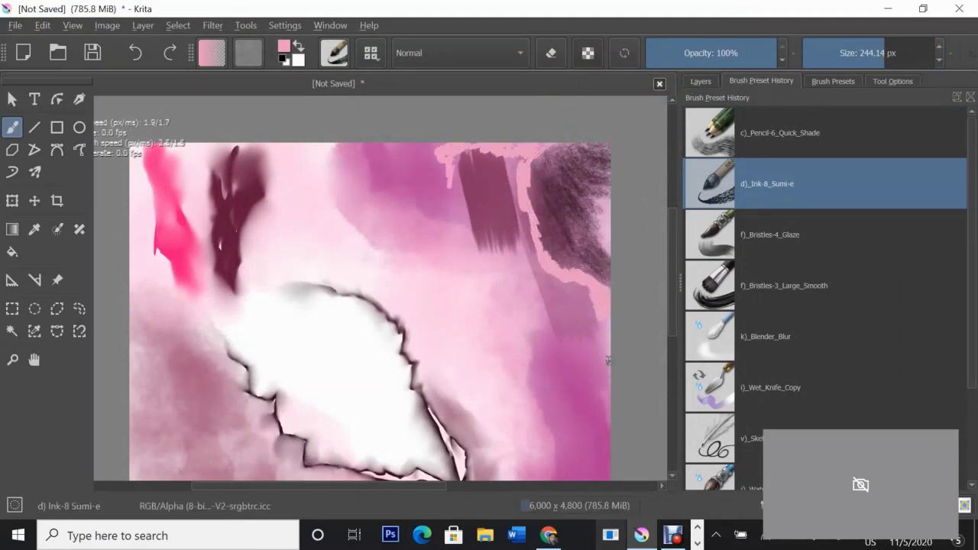
pyautogui.press('/')
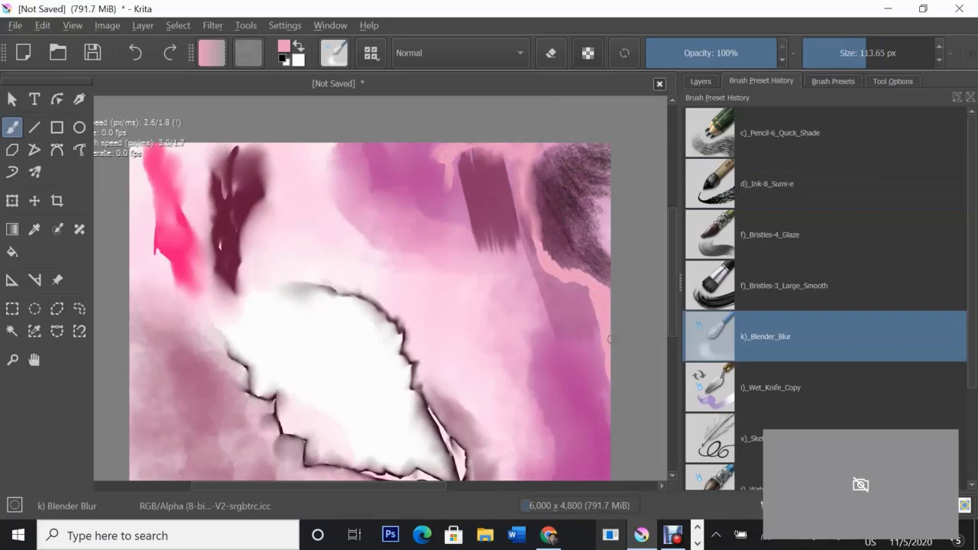
pyautogui.click(701, 81)
pyautogui.click(799, 219)
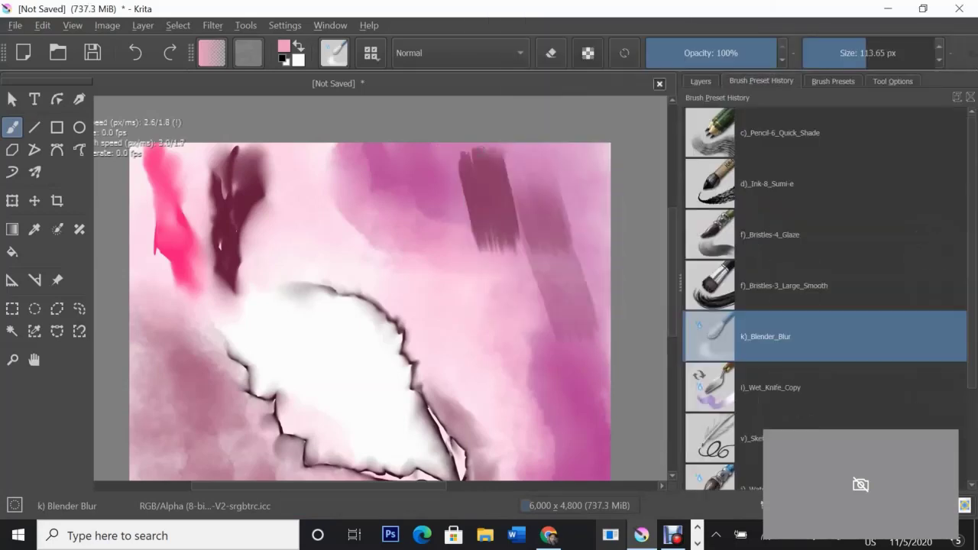
pyautogui.moveTo(447, 183); pyautogui.dragTo(504, 184)
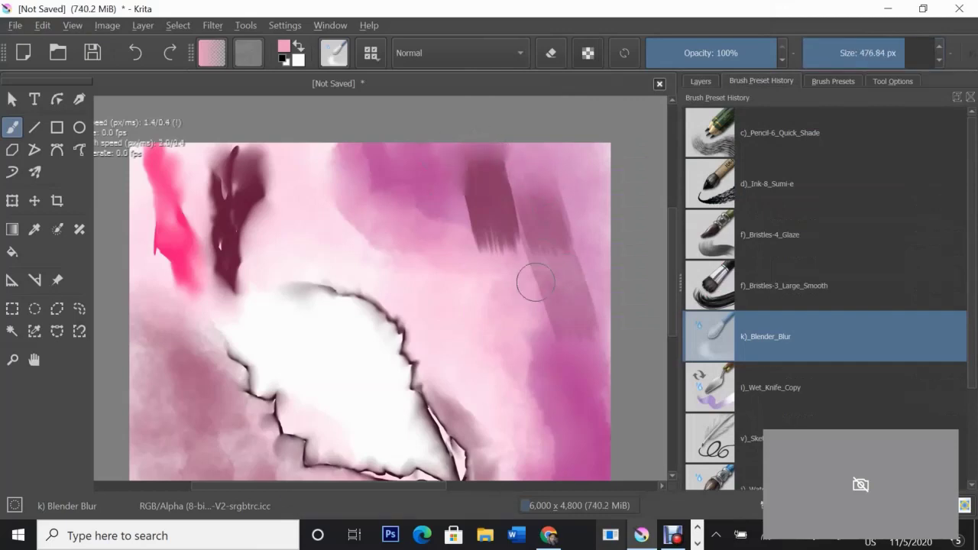
pyautogui.moveTo(535, 283); pyautogui.dragTo(592, 332)
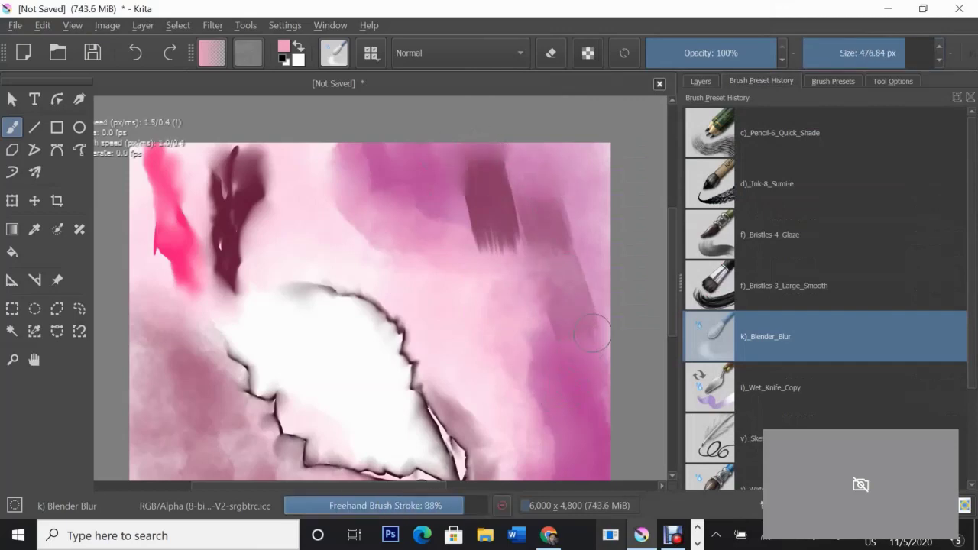
pyautogui.scroll(-1, 593, 332)
# Add another pink Ink-8 Sumi-e stroke near the top and blend the dark magenta smear with Blender_Blur.
pyautogui.press('/')
pyautogui.moveTo(510, 124); pyautogui.dragTo(561, 203)
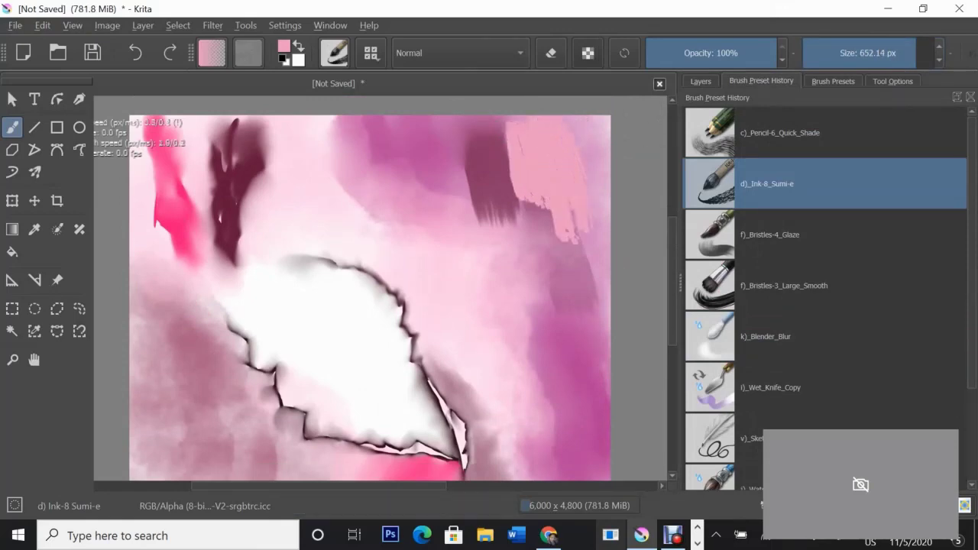
pyautogui.click(701, 81)
pyautogui.click(762, 81)
pyautogui.click(772, 336)
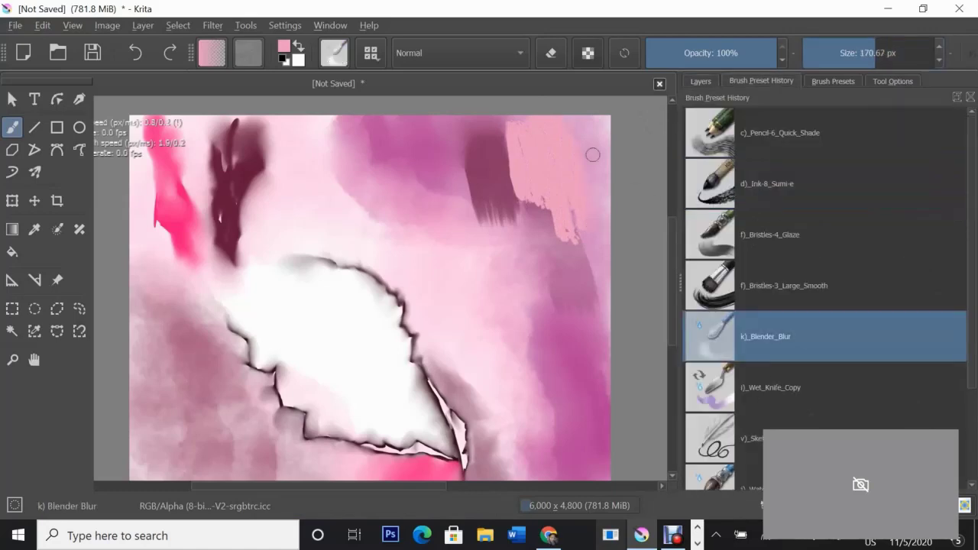
pyautogui.press(']')
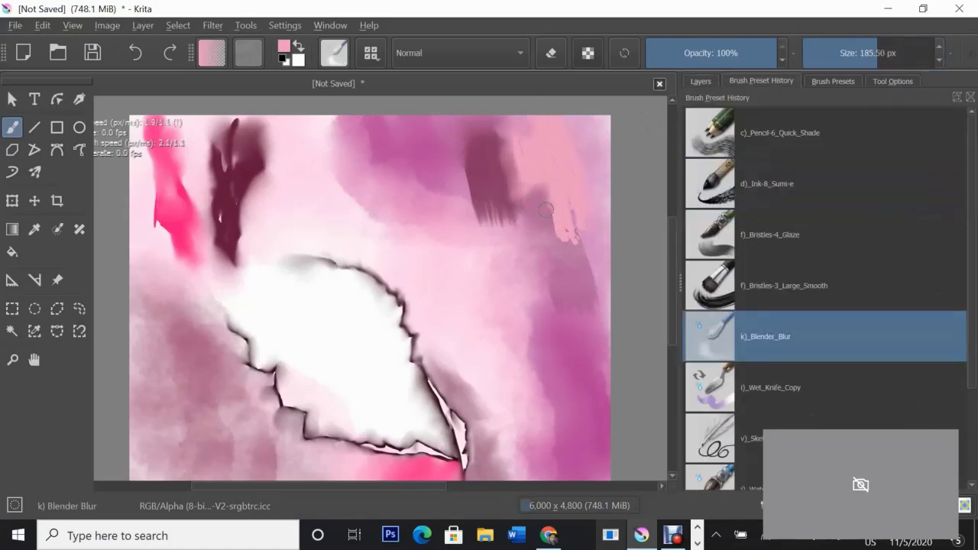
pyautogui.moveTo(500, 225); pyautogui.dragTo(468, 149)
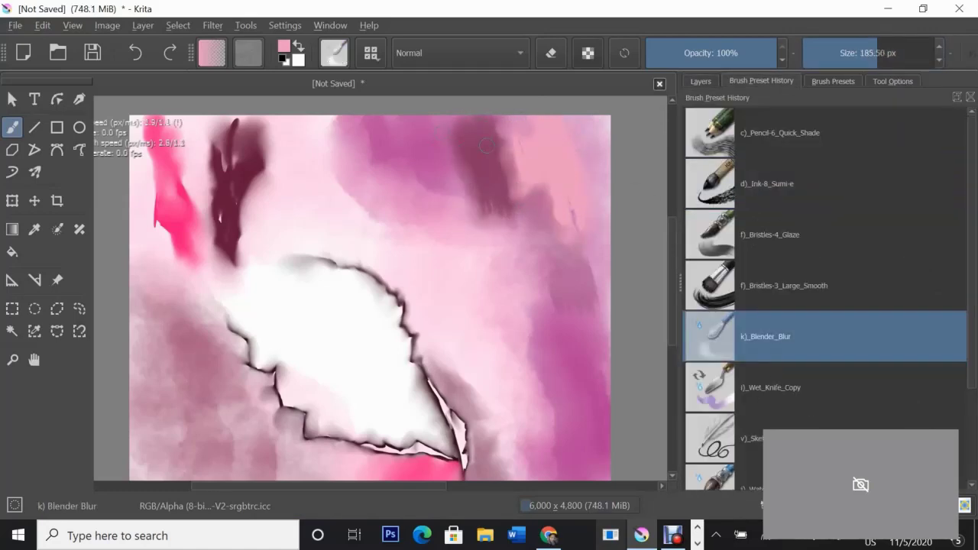
pyautogui.moveTo(490, 192); pyautogui.dragTo(541, 221)
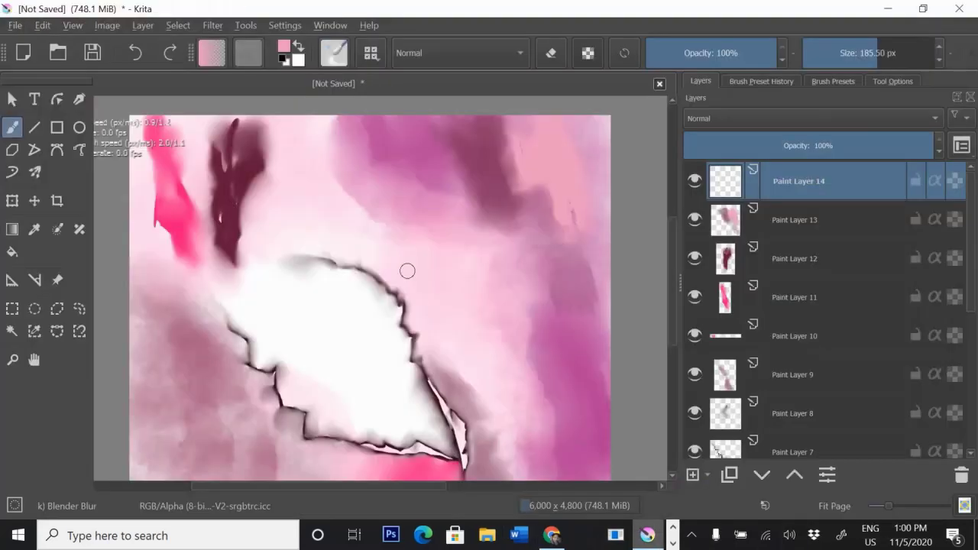
# Blur the left pink streak and upper-left dark red area on Paint Layers 11 and 12.
pyautogui.click(798, 298)
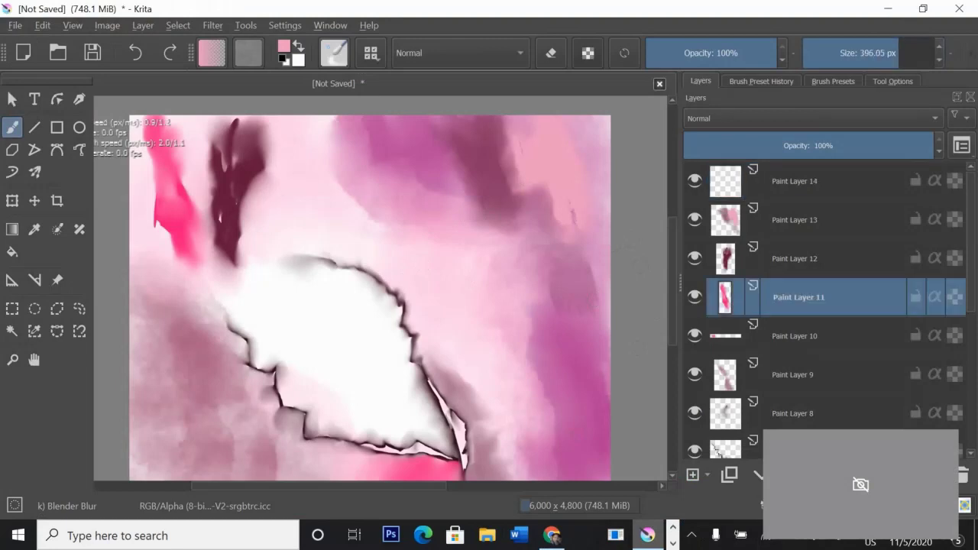
pyautogui.moveTo(176, 262); pyautogui.dragTo(170, 222)
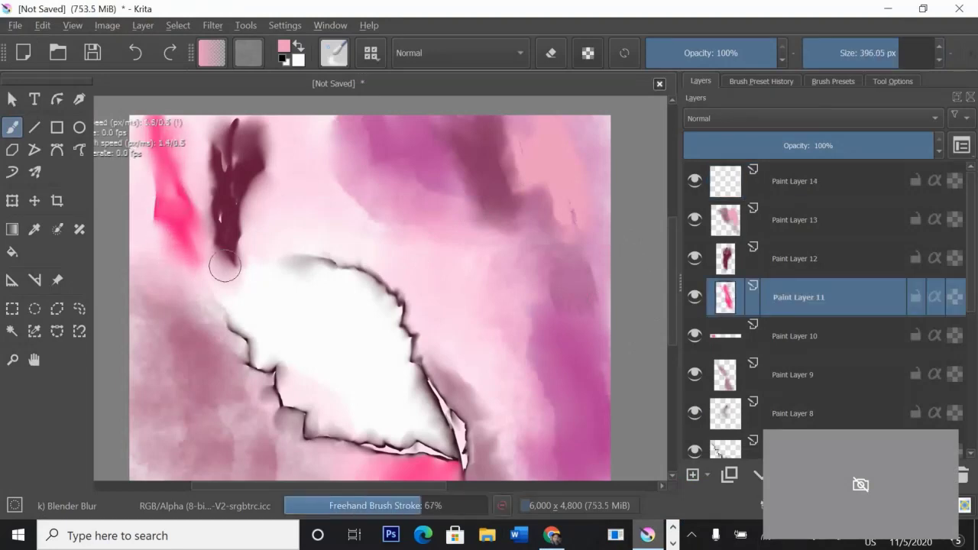
pyautogui.press('pageup')
pyautogui.moveTo(201, 142); pyautogui.dragTo(189, 182)
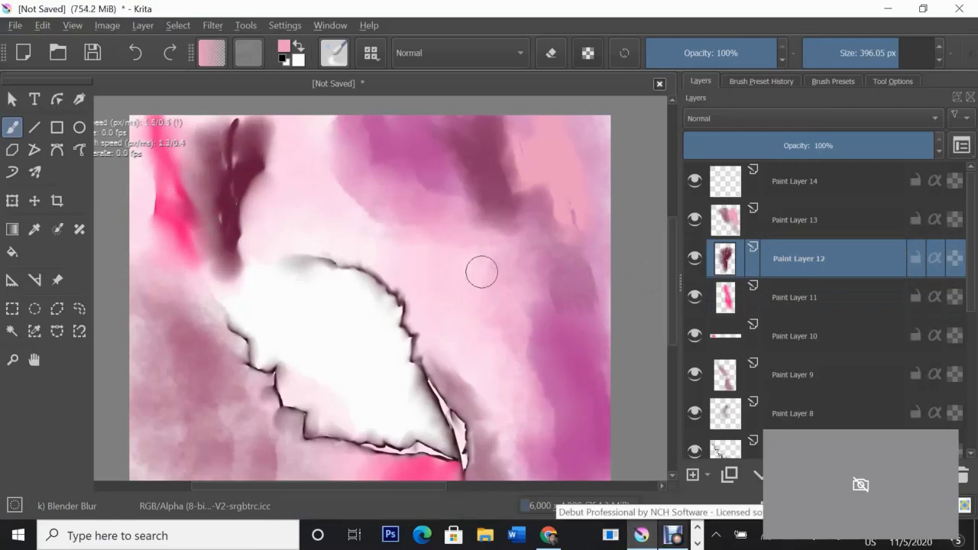
# On a new layer, draw a dark wine line down the right side with Sketching-3 Leaky.
pyautogui.press('Insert')
pyautogui.press('x')
pyautogui.click(761, 81)
pyautogui.click(764, 438)
pyautogui.click(283, 45)
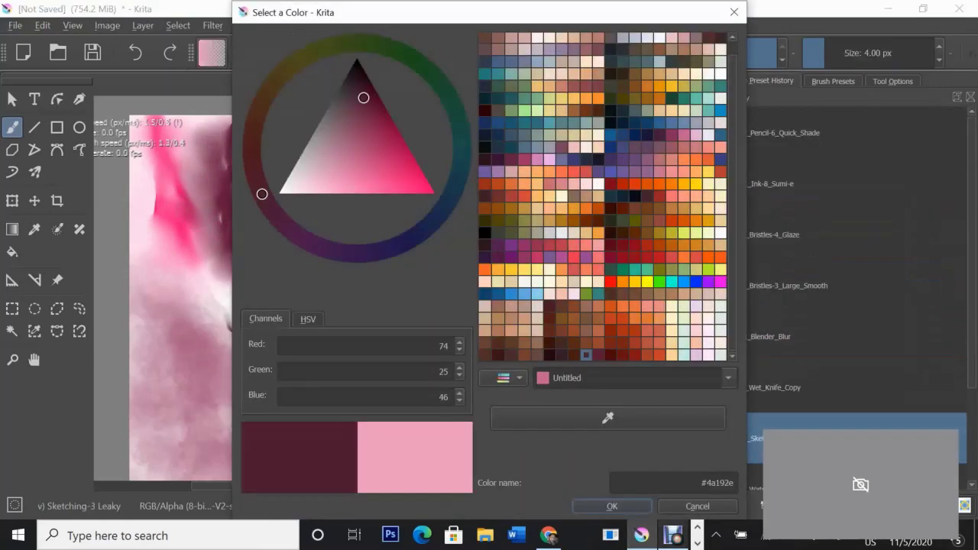
pyautogui.click(578, 502)
pyautogui.moveTo(501, 116)
pyautogui.mouseDown()
pyautogui.moveTo(547, 260)
pyautogui.moveTo(567, 275)
pyautogui.moveTo(527, 340)
pyautogui.moveTo(558, 409)
pyautogui.mouseUp()
# Smudge the dark right-side stroke into a soft maroon edge with Blender_Blur, ending on Ink-3 Gpen.
pyautogui.press('/')
pyautogui.moveTo(514, 133)
pyautogui.mouseDown()
pyautogui.moveTo(535, 194)
pyautogui.moveTo(561, 192)
pyautogui.moveTo(524, 243)
pyautogui.moveTo(559, 303)
pyautogui.mouseUp()
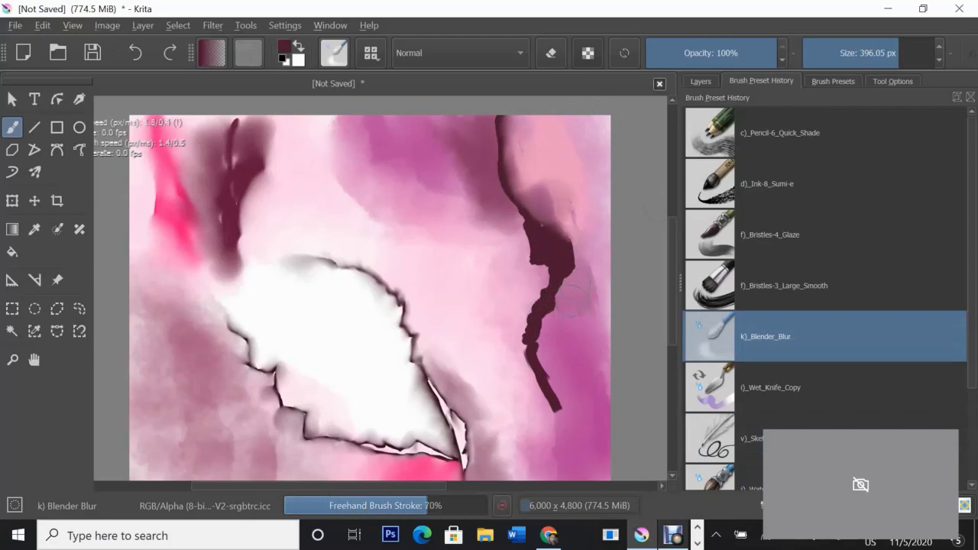
pyautogui.moveTo(514, 239)
pyautogui.mouseDown()
pyautogui.moveTo(528, 393)
pyautogui.moveTo(532, 382)
pyautogui.mouseUp()
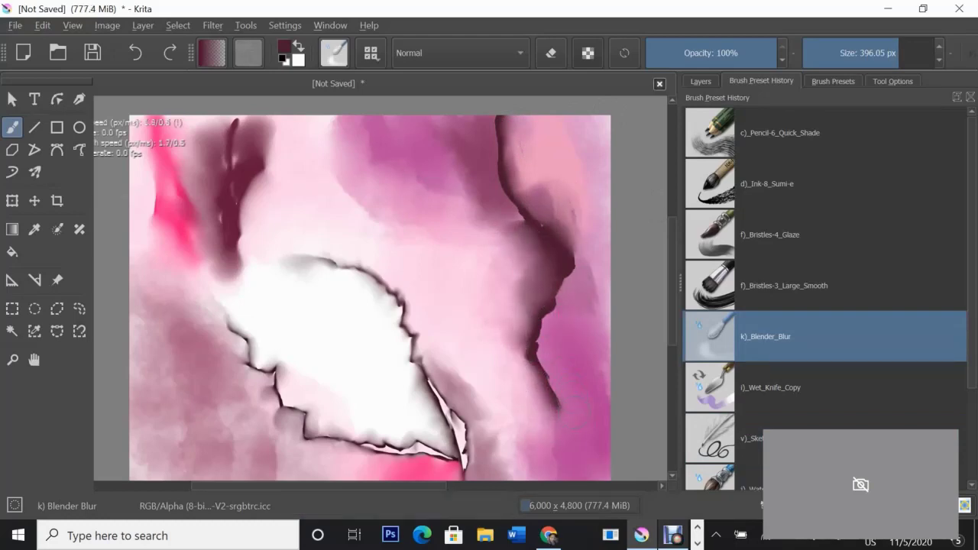
pyautogui.moveTo(550, 350); pyautogui.dragTo(537, 299)
pyautogui.moveTo(518, 348); pyautogui.dragTo(550, 332)
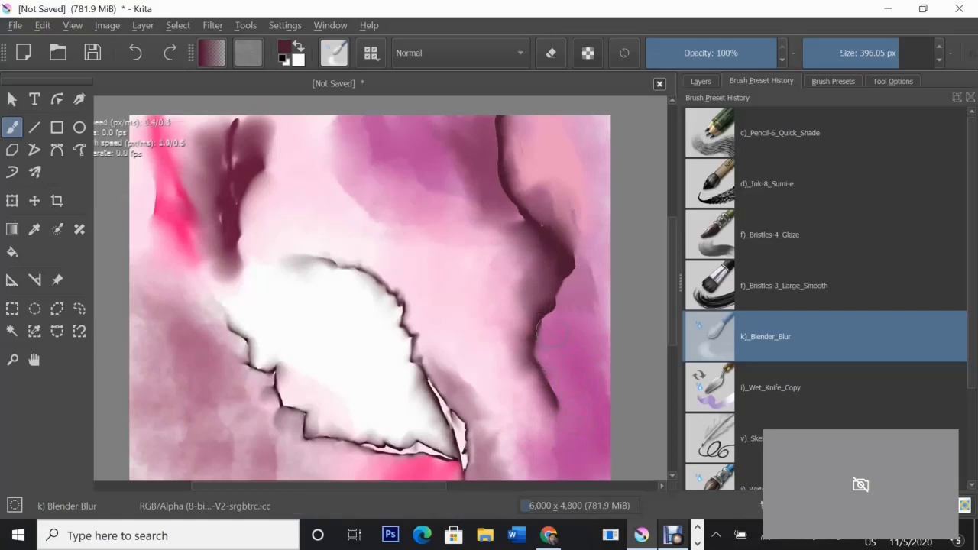
pyautogui.moveTo(507, 220); pyautogui.dragTo(524, 151)
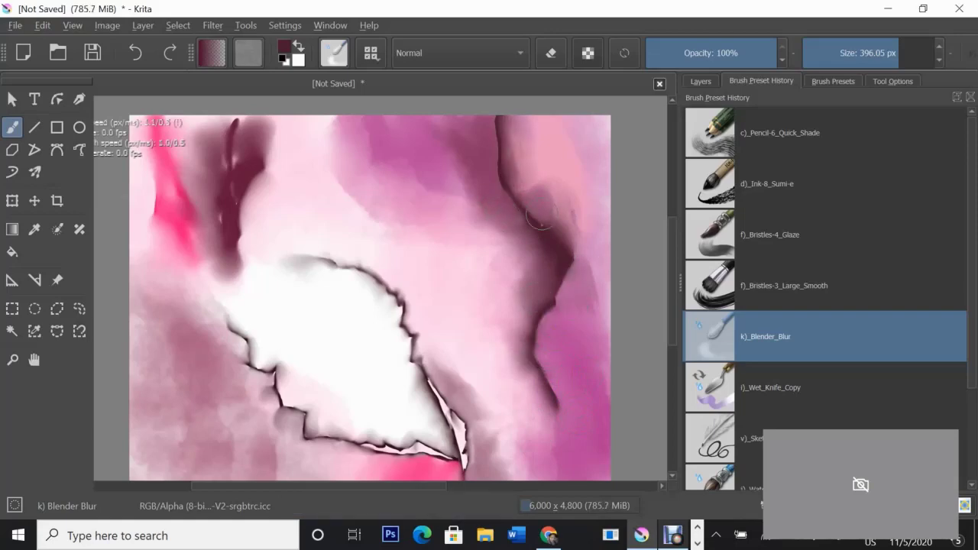
pyautogui.moveTo(540, 217); pyautogui.dragTo(493, 197)
pyautogui.moveTo(532, 404); pyautogui.dragTo(542, 223)
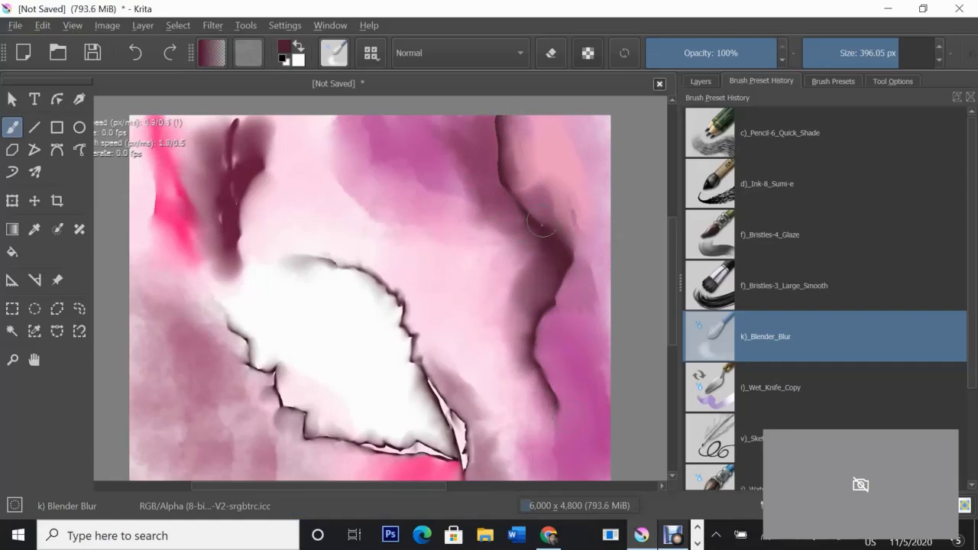
pyautogui.click(284, 47)
pyautogui.press('Escape')
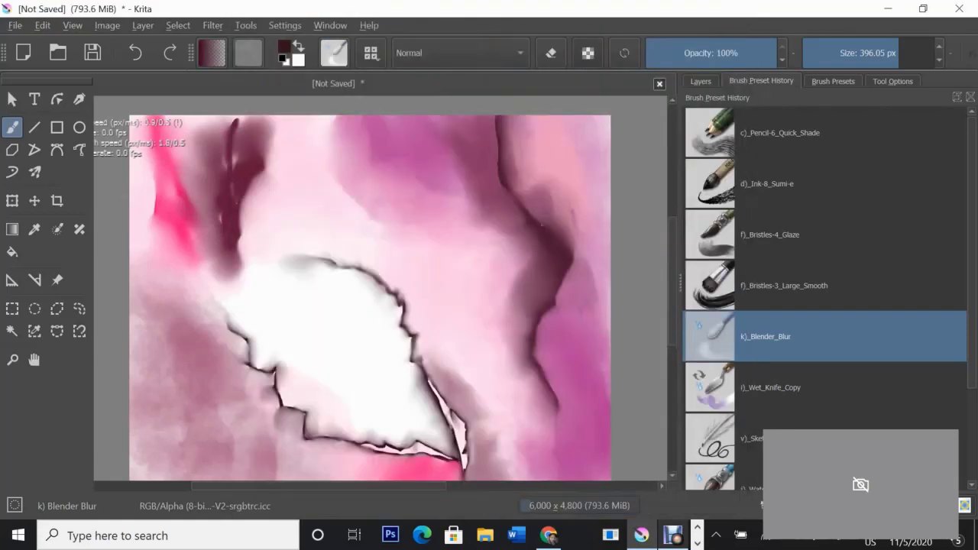
pyautogui.click(833, 81)
# On a new layer, ink a thin dark outline along the right edge.
pyautogui.click(936, 223)
pyautogui.click(701, 81)
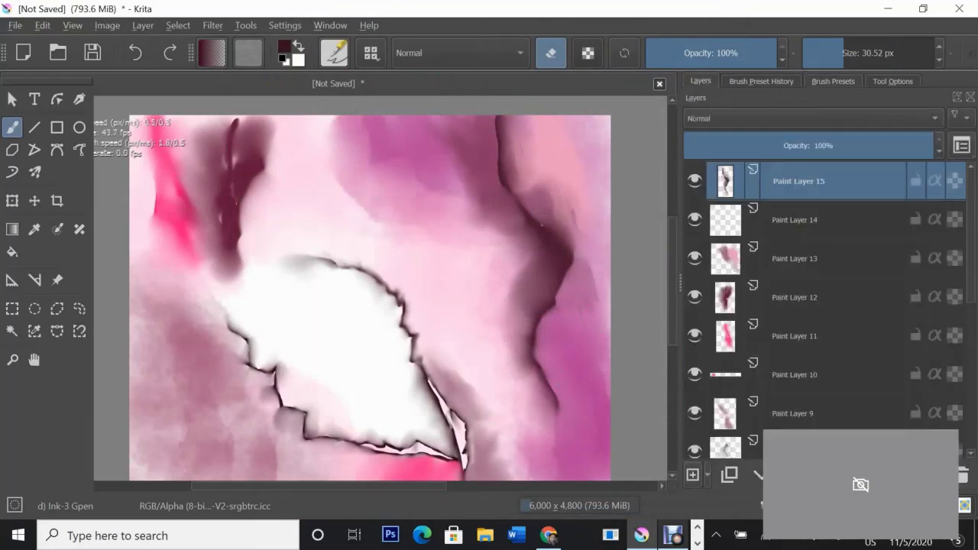
pyautogui.press('e')
pyautogui.moveTo(573, 262); pyautogui.dragTo(559, 228)
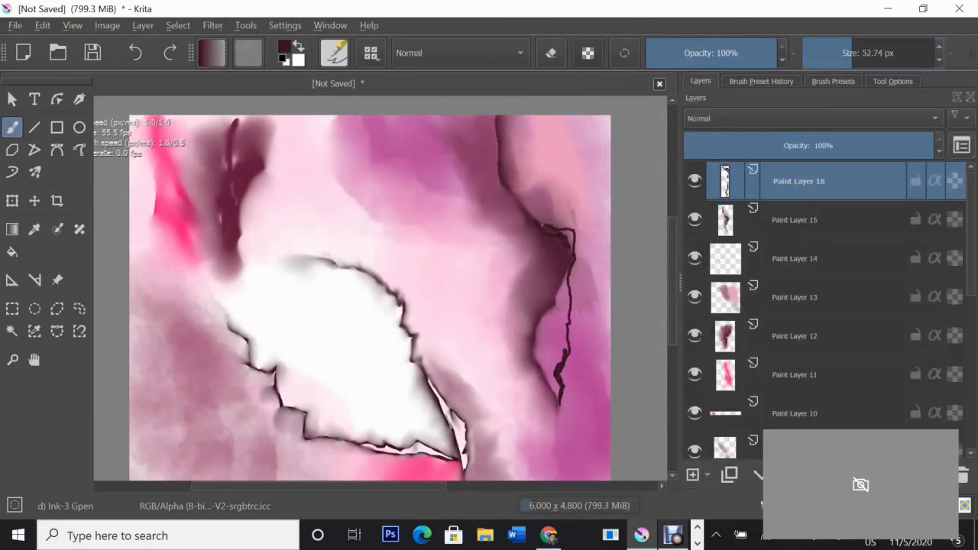
# Switch to the Blender_Blur brush and make Paint Layer 16 active.
pyautogui.click(761, 81)
pyautogui.click(772, 260)
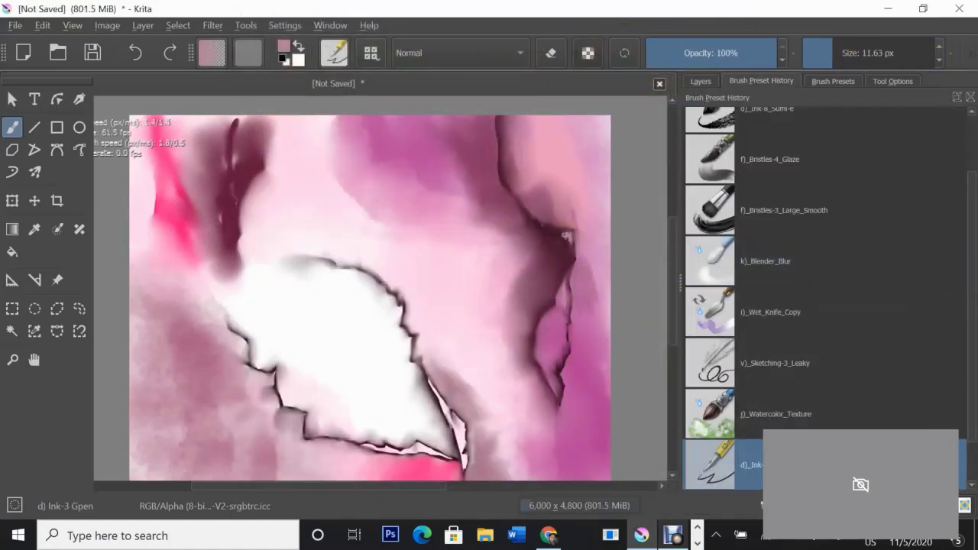
pyautogui.press('/')
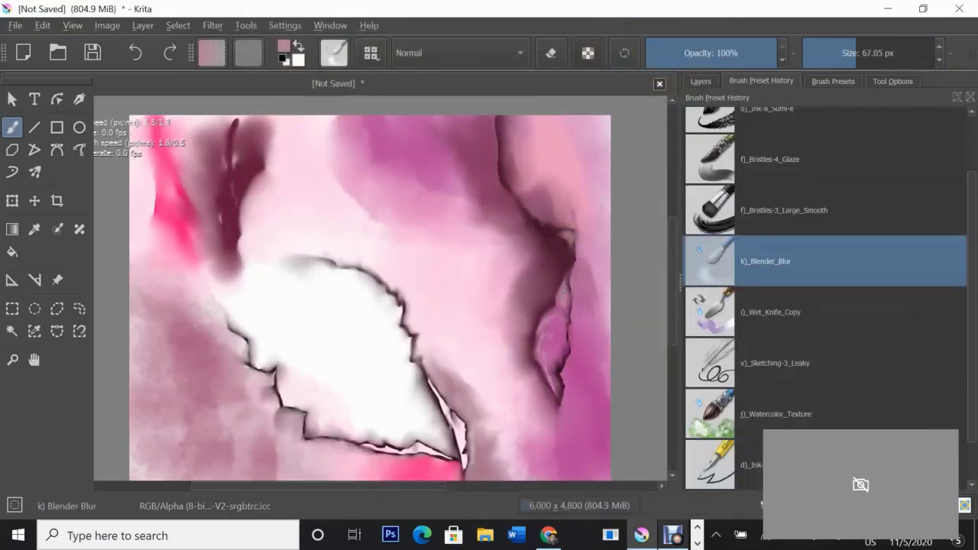
pyautogui.click(701, 81)
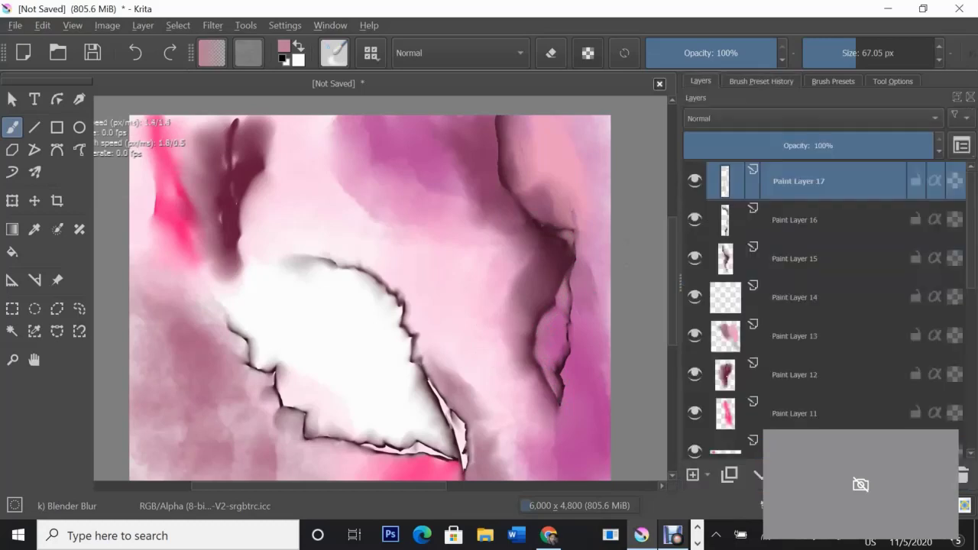
pyautogui.click(798, 220)
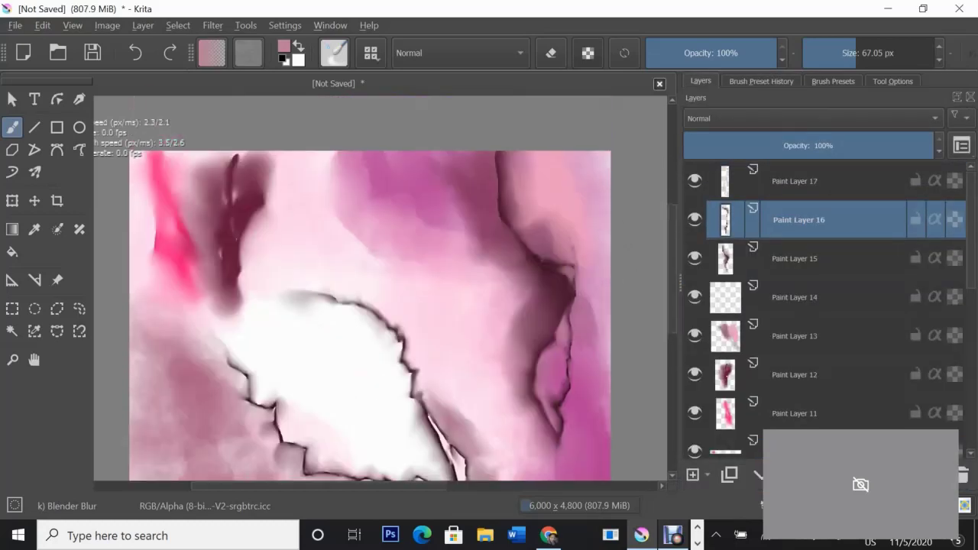
# Enlarge the Ink-3 Gpen brush and blur away the white streaks at the right edge.
pyautogui.press('/')
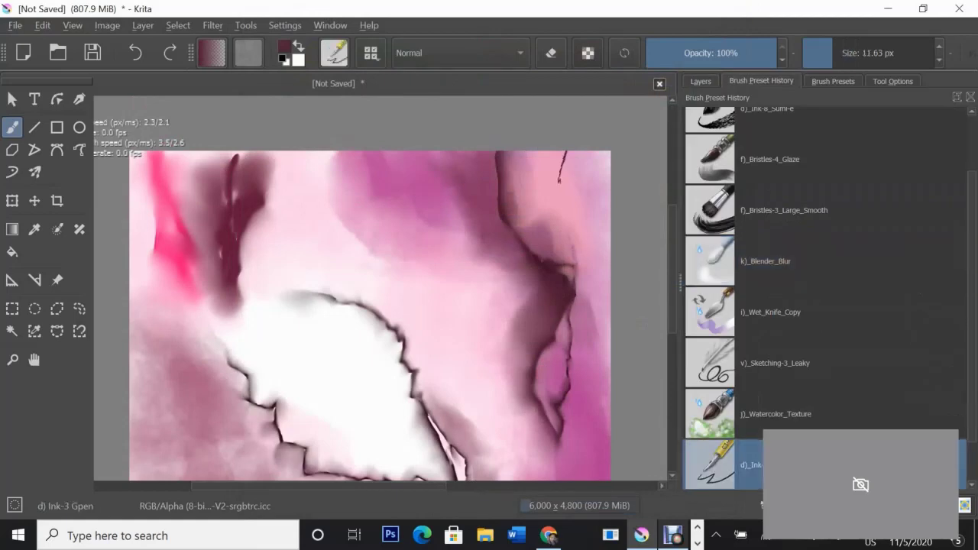
pyautogui.press(']')
pyautogui.press(']')
pyautogui.press(']')
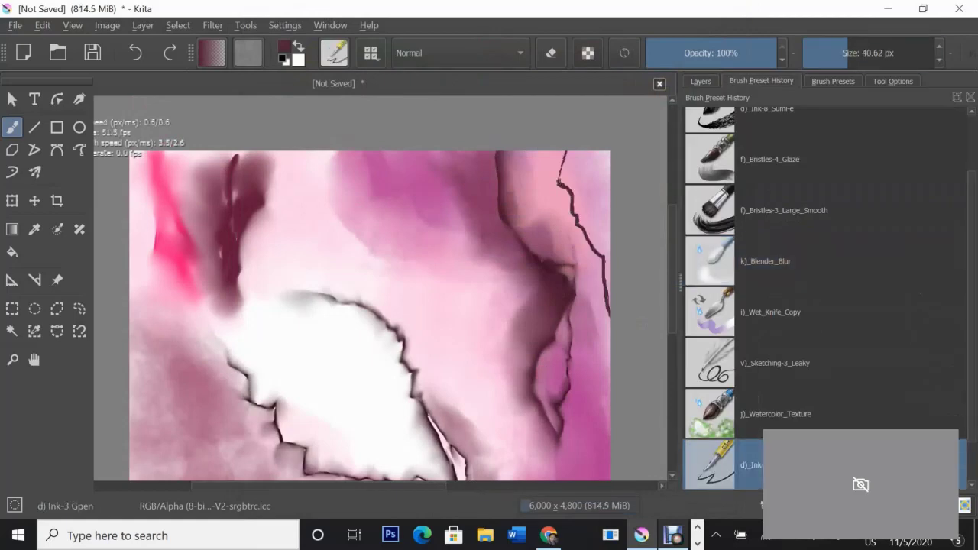
pyautogui.press('/')
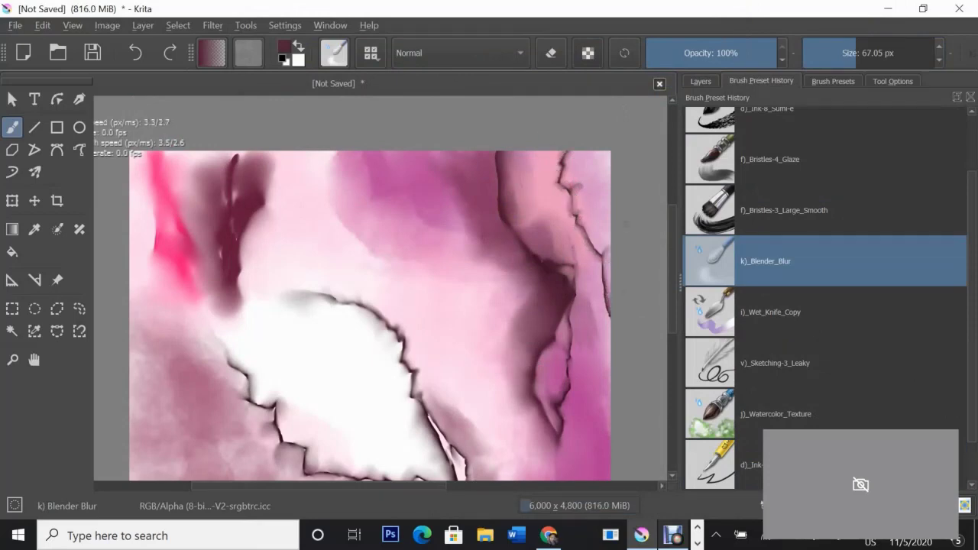
pyautogui.press('/')
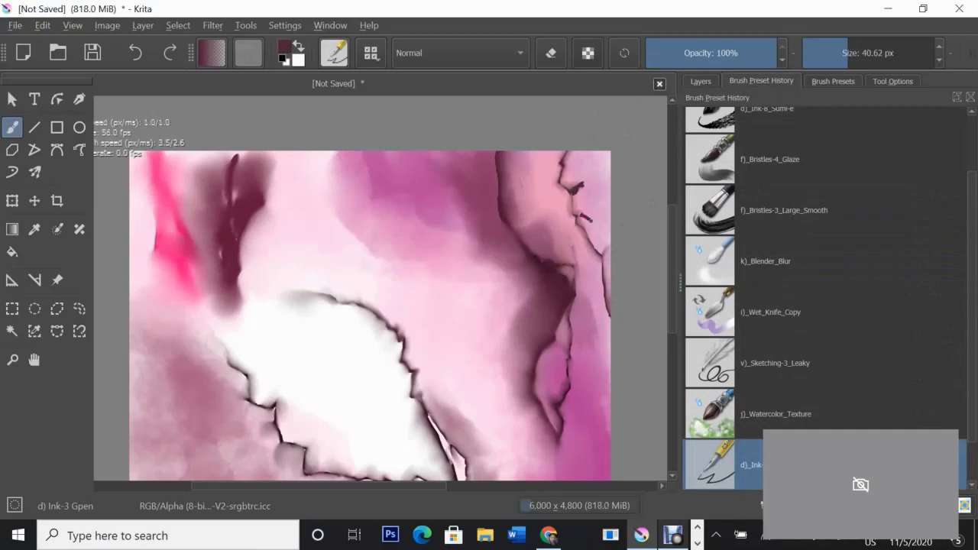
pyautogui.press('/')
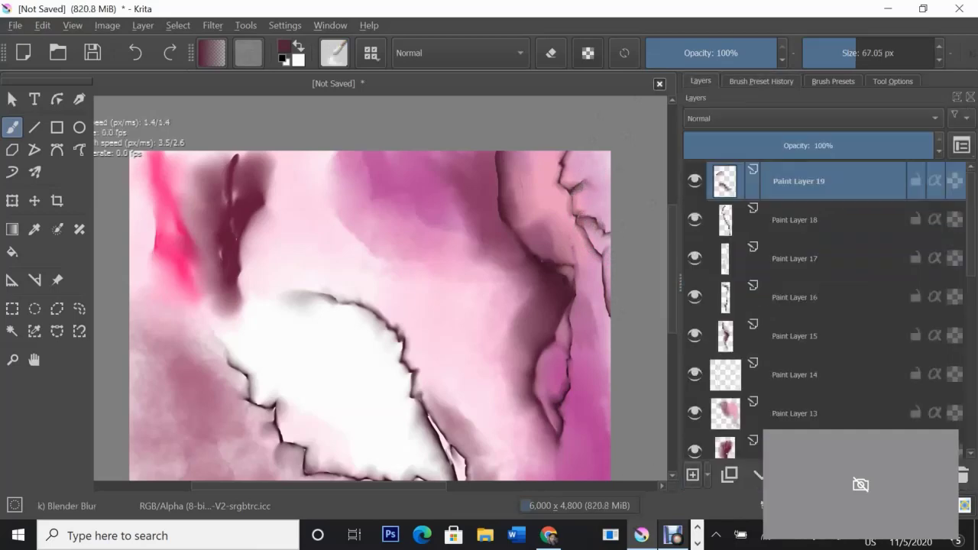
pyautogui.press('x')
pyautogui.press('/')
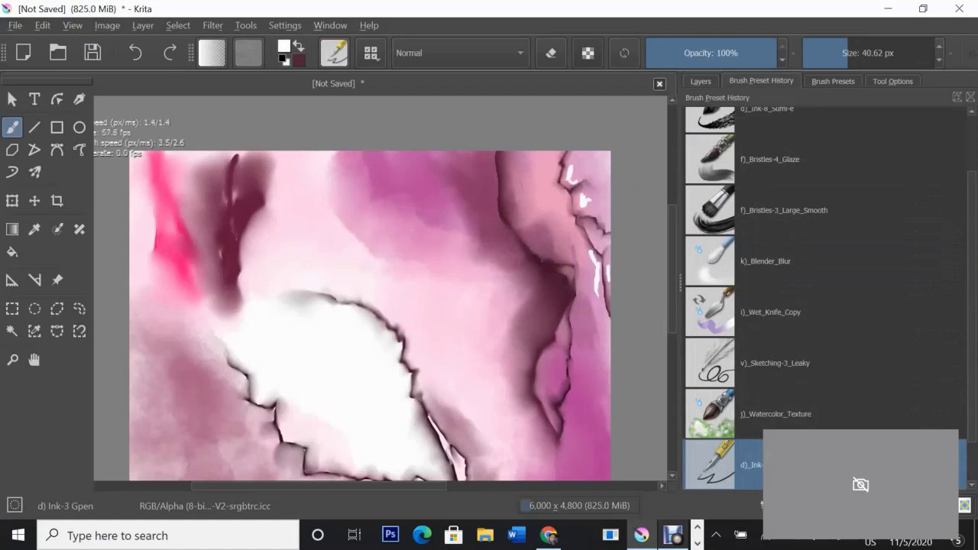
pyautogui.press('/')
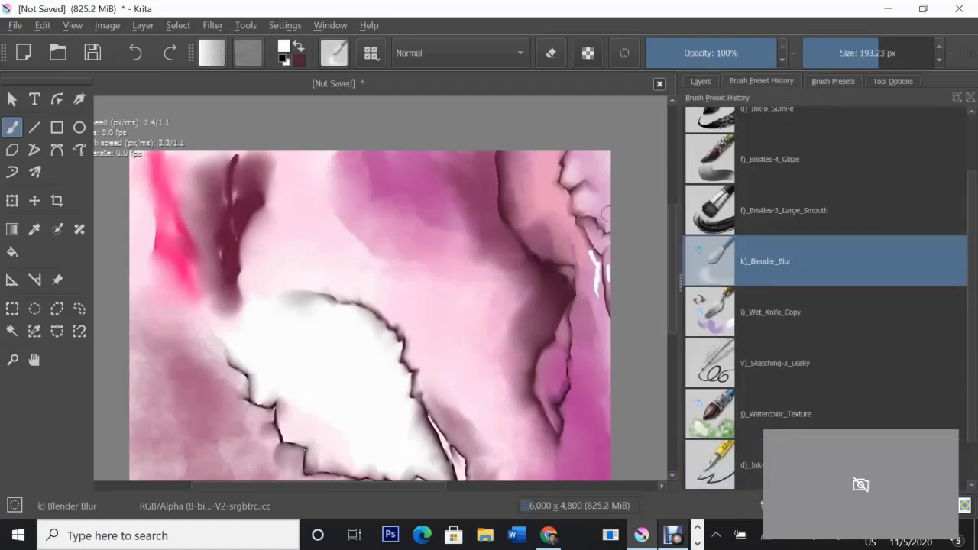
pyautogui.moveTo(606, 214); pyautogui.dragTo(603, 316)
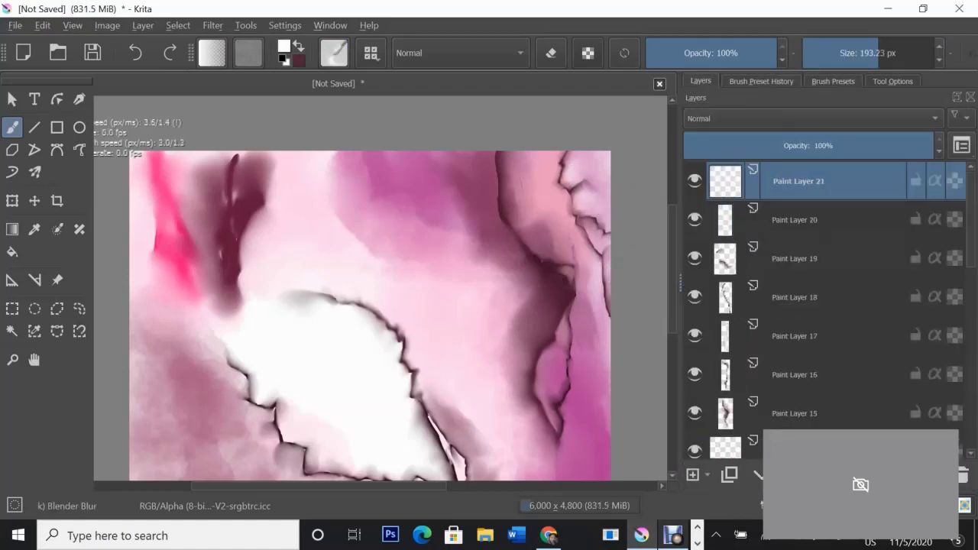
# Draw small dark red ink marks near the top right and blend them into the edge.
pyautogui.press('x')
pyautogui.press('/')
pyautogui.moveTo(578, 205); pyautogui.dragTo(590, 196)
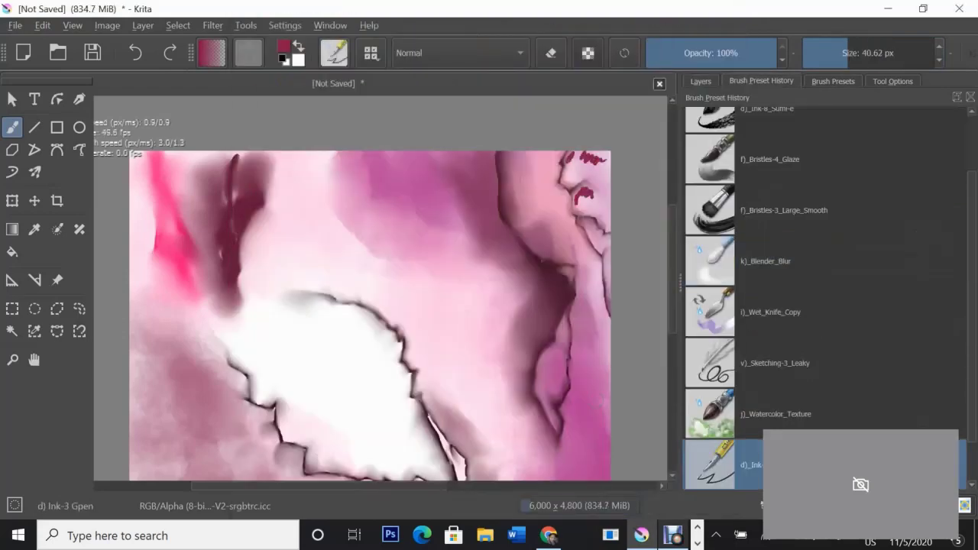
pyautogui.press('/')
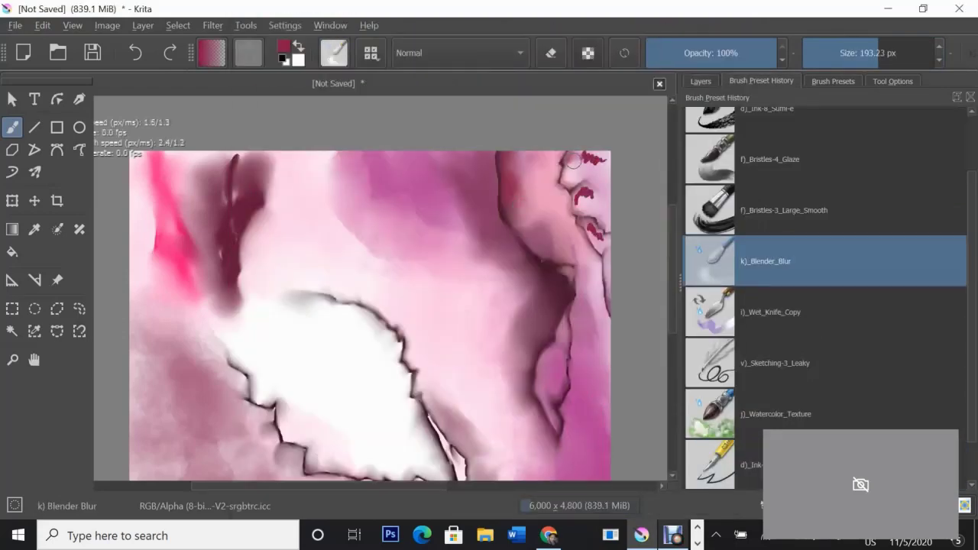
pyautogui.moveTo(572, 159); pyautogui.dragTo(603, 246)
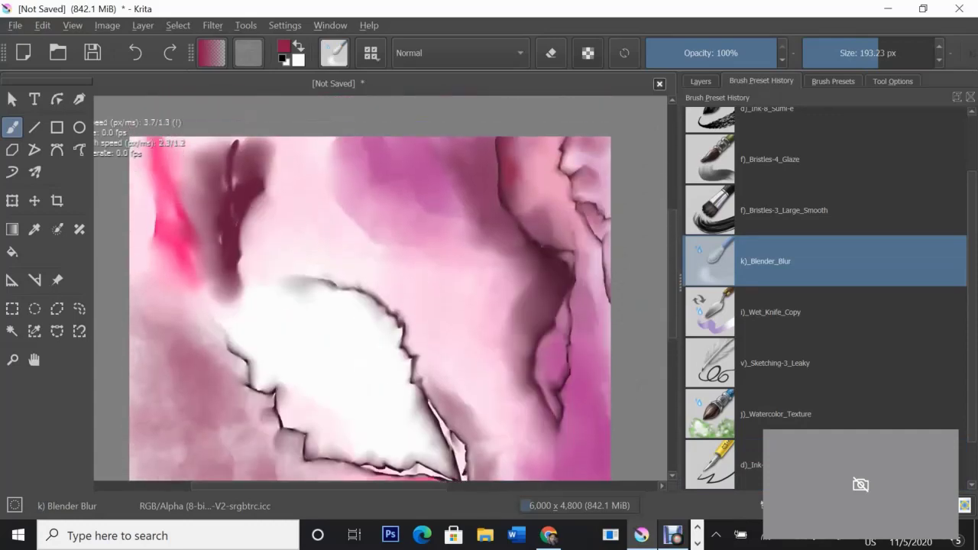
# Scribble a dark red zigzag in the middle and smear it into a soft maroon shadow.
pyautogui.scroll(-1, 370, 316)
pyautogui.press('/')
pyautogui.moveTo(435, 252)
pyautogui.mouseDown()
pyautogui.moveTo(527, 279)
pyautogui.moveTo(505, 363)
pyautogui.moveTo(501, 314)
pyautogui.mouseUp()
pyautogui.click(833, 81)
pyautogui.click(767, 255)
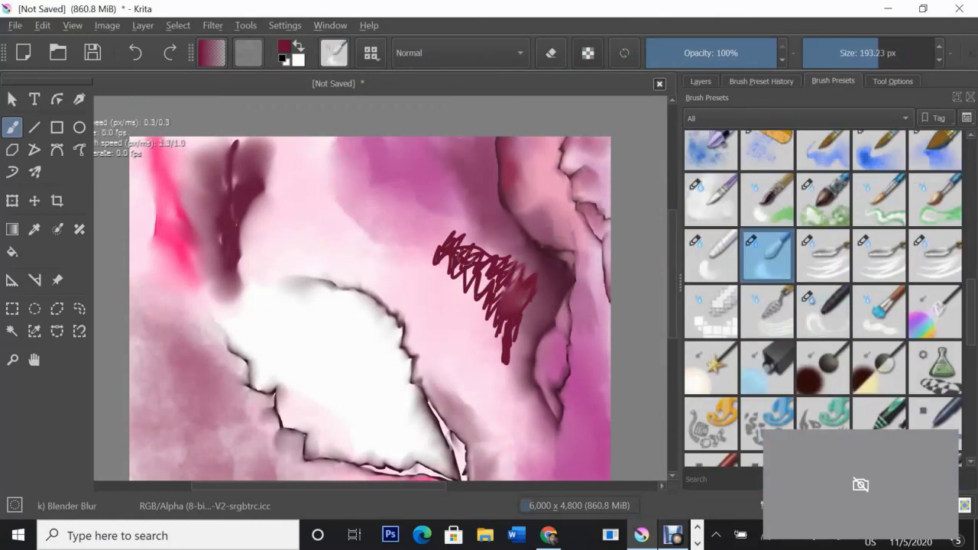
pyautogui.moveTo(451, 248)
pyautogui.mouseDown()
pyautogui.moveTo(484, 315)
pyautogui.moveTo(416, 244)
pyautogui.moveTo(489, 371)
pyautogui.moveTo(459, 272)
pyautogui.moveTo(485, 323)
pyautogui.moveTo(440, 271)
pyautogui.moveTo(481, 323)
pyautogui.moveTo(467, 290)
pyautogui.mouseUp()
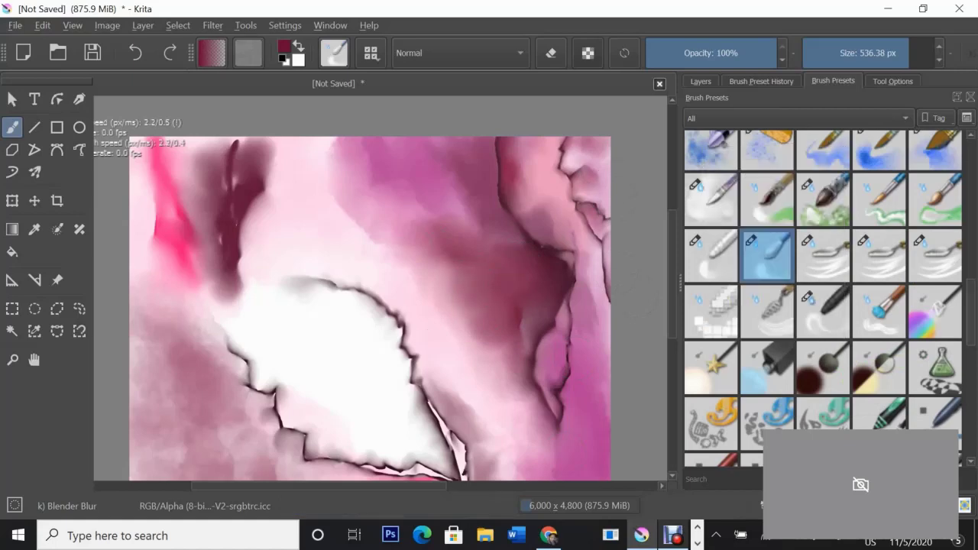
# Sweep a dark Wet Knife stroke across the middle, then blur and spread it downward.
pyautogui.press('/')
pyautogui.moveTo(517, 260)
pyautogui.mouseDown()
pyautogui.moveTo(379, 246)
pyautogui.moveTo(340, 159)
pyautogui.mouseUp()
pyautogui.press('/')
pyautogui.moveTo(489, 237)
pyautogui.mouseDown()
pyautogui.moveTo(515, 291)
pyautogui.moveTo(415, 291)
pyautogui.moveTo(421, 332)
pyautogui.moveTo(393, 332)
pyautogui.moveTo(466, 359)
pyautogui.moveTo(472, 294)
pyautogui.mouseUp()
pyautogui.press('[')
pyautogui.press('[')
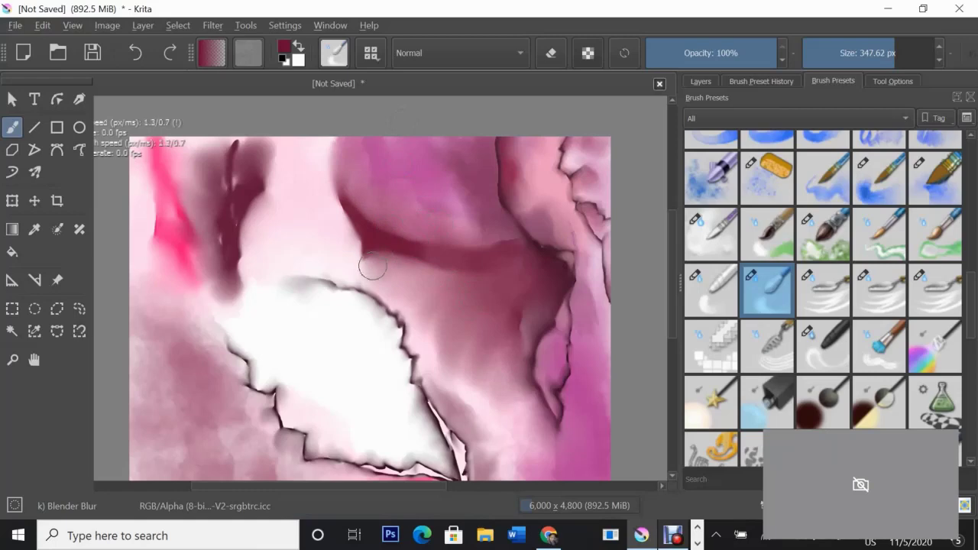
pyautogui.moveTo(372, 266); pyautogui.dragTo(381, 281)
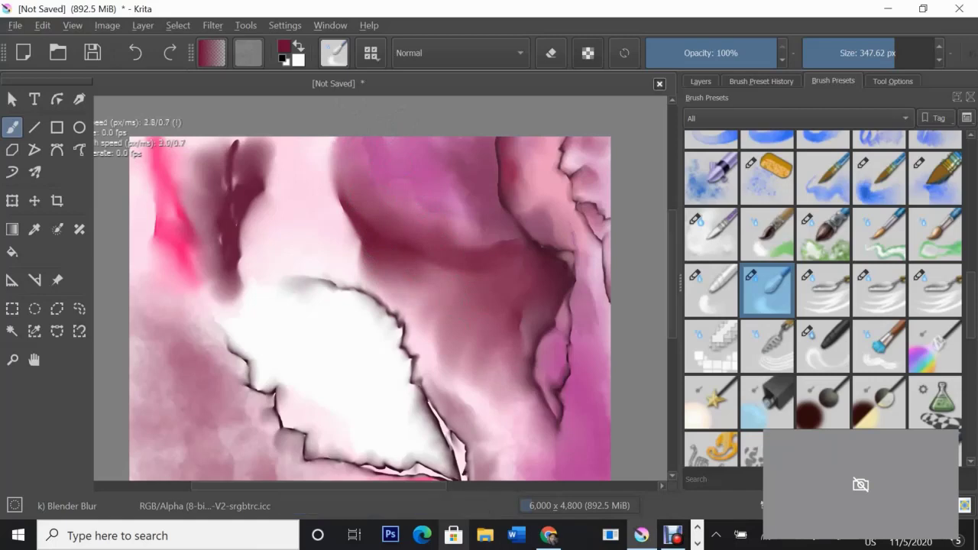
pyautogui.scroll(-2, 369, 287)
# Scribble light pink above the white petal with the Bristles-3_Large_Smooth brush.
pyautogui.scroll(2, 370, 287)
pyautogui.click(701, 80)
pyautogui.click(284, 47)
pyautogui.click(343, 179)
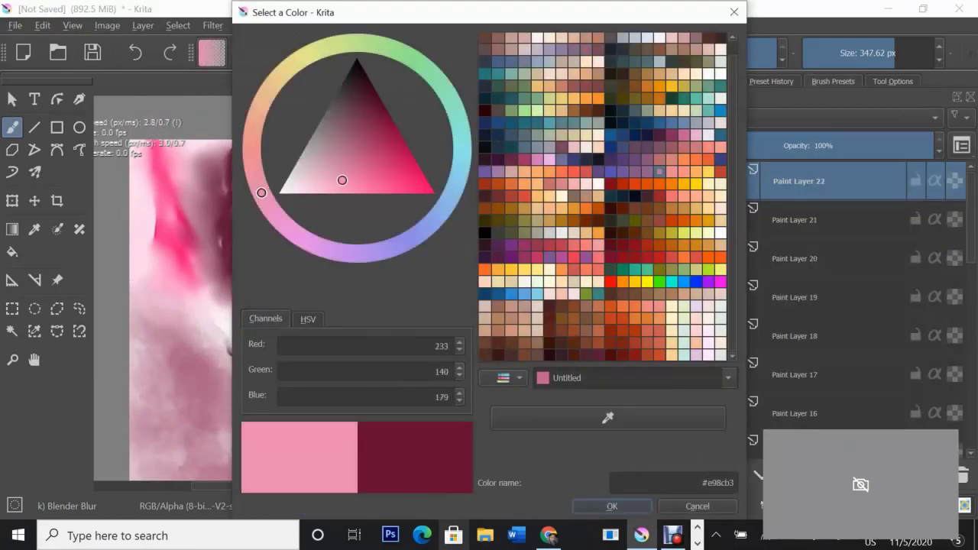
pyautogui.click(618, 507)
pyautogui.click(761, 81)
pyautogui.click(788, 363)
pyautogui.moveTo(284, 229)
pyautogui.mouseDown()
pyautogui.moveTo(305, 175)
pyautogui.moveTo(321, 260)
pyautogui.moveTo(336, 245)
pyautogui.mouseUp()
# Blur the pink scribbles into the background along the white petal's top edge.
pyautogui.press('/')
pyautogui.moveTo(306, 191)
pyautogui.mouseDown()
pyautogui.moveTo(321, 153)
pyautogui.moveTo(283, 152)
pyautogui.mouseUp()
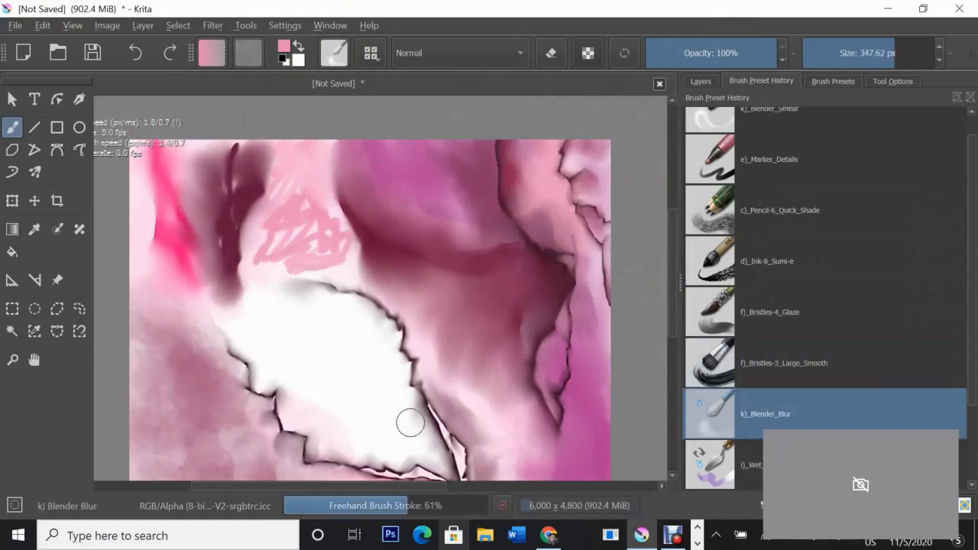
pyautogui.moveTo(310, 263)
pyautogui.mouseDown()
pyautogui.moveTo(257, 253)
pyautogui.moveTo(277, 262)
pyautogui.moveTo(353, 208)
pyautogui.mouseUp()
pyautogui.moveTo(338, 269); pyautogui.dragTo(341, 238)
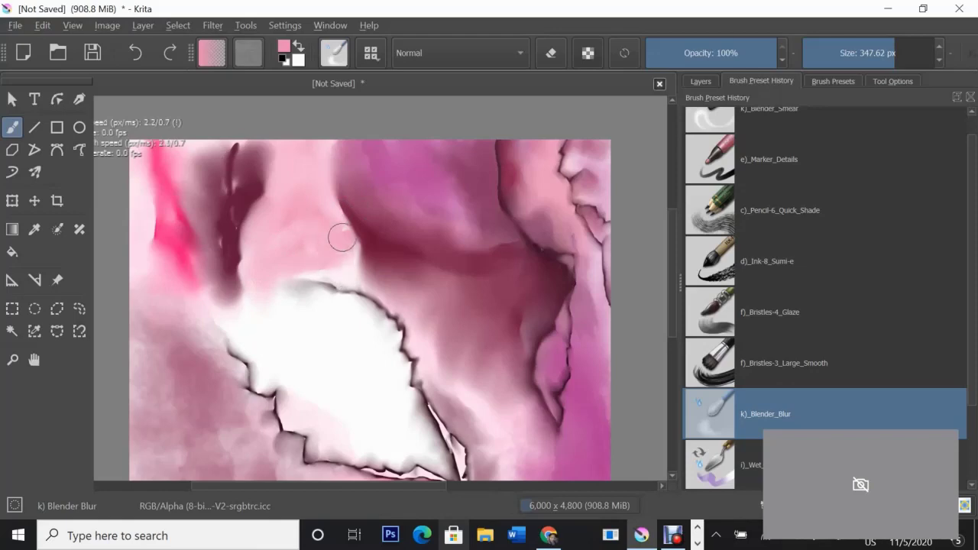
pyautogui.moveTo(326, 276); pyautogui.dragTo(369, 236)
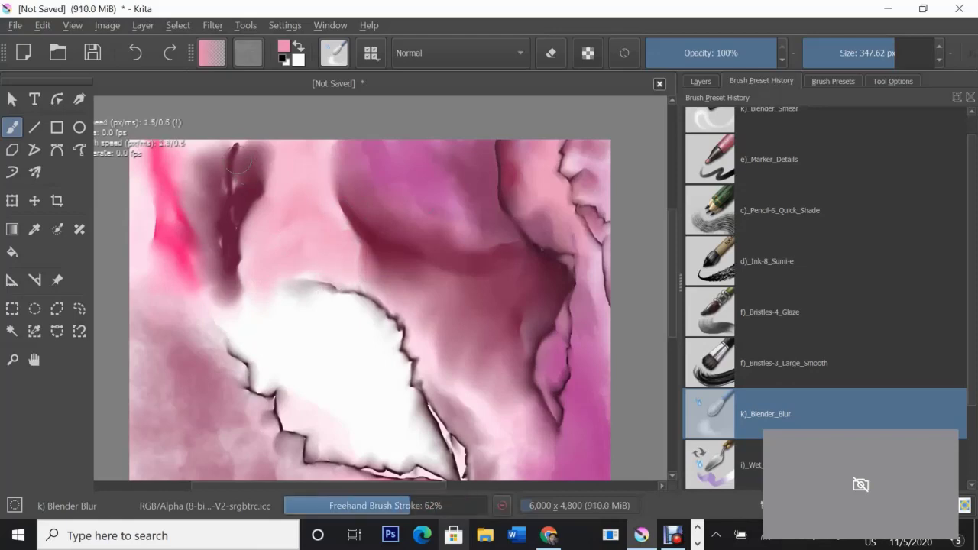
pyautogui.scroll(-2, 257, 222)
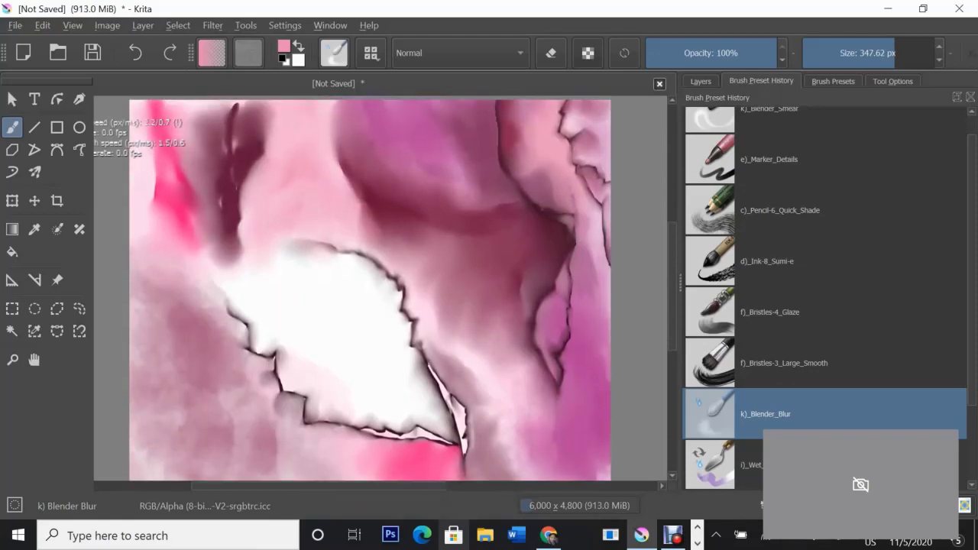
pyautogui.scroll(-1, 284, 249)
pyautogui.scroll(1, 284, 248)
# Blend the top-left pink on Paint Layer 11 and smear the top maroon on Paint Layer 12.
pyautogui.click(701, 80)
pyautogui.click(799, 364)
pyautogui.moveTo(164, 184); pyautogui.dragTo(206, 146)
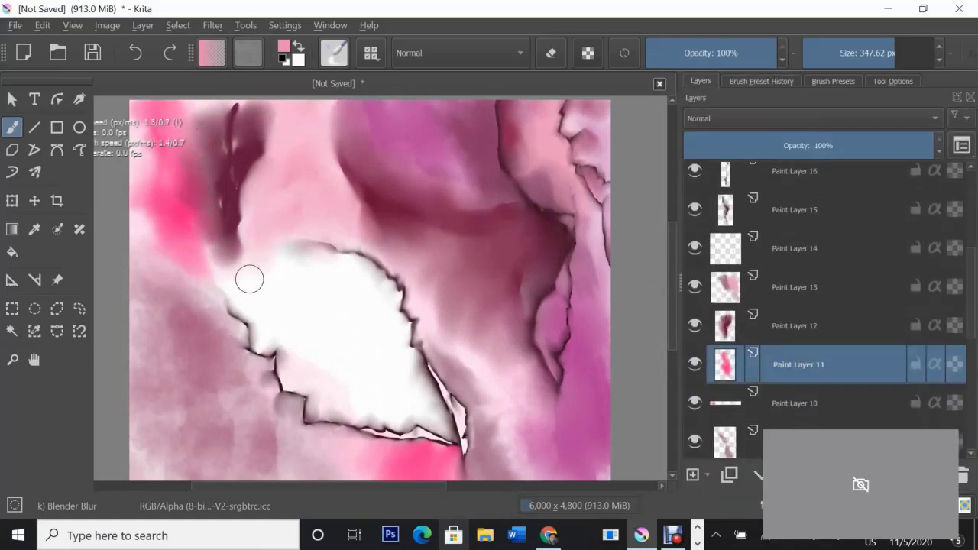
pyautogui.press('pageup')
pyautogui.moveTo(218, 206)
pyautogui.mouseDown()
pyautogui.moveTo(252, 229)
pyautogui.moveTo(257, 179)
pyautogui.moveTo(291, 109)
pyautogui.moveTo(206, 264)
pyautogui.moveTo(283, 143)
pyautogui.moveTo(347, 193)
pyautogui.mouseUp()
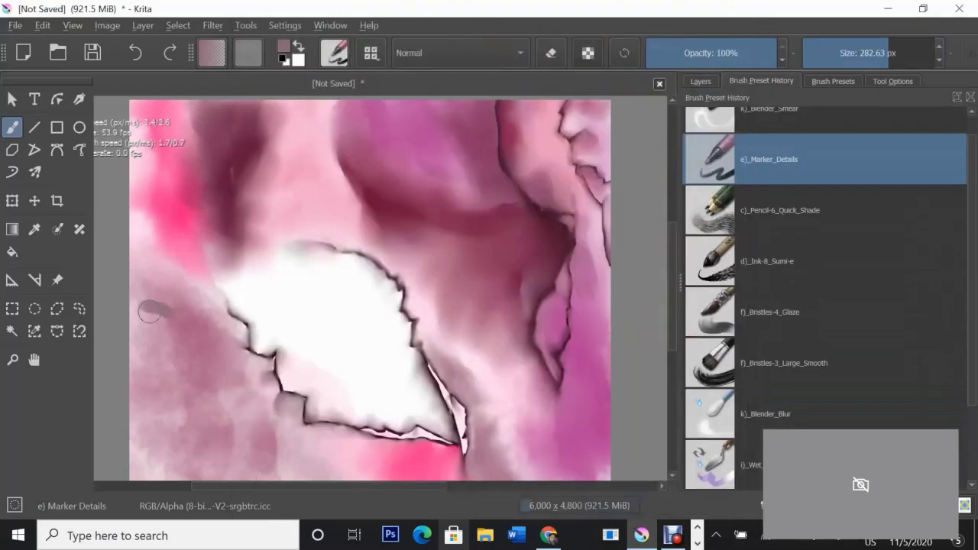
# Paint a large grey stroke on the left and soften its edges with Blender_Blur.
pyautogui.moveTo(149, 306); pyautogui.dragTo(214, 435)
pyautogui.press('/')
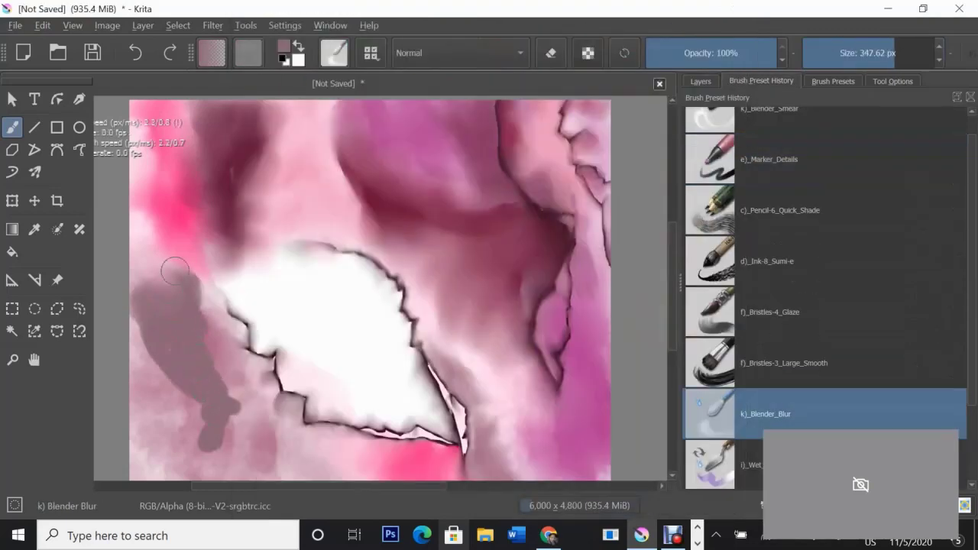
pyautogui.moveTo(145, 359); pyautogui.dragTo(228, 391)
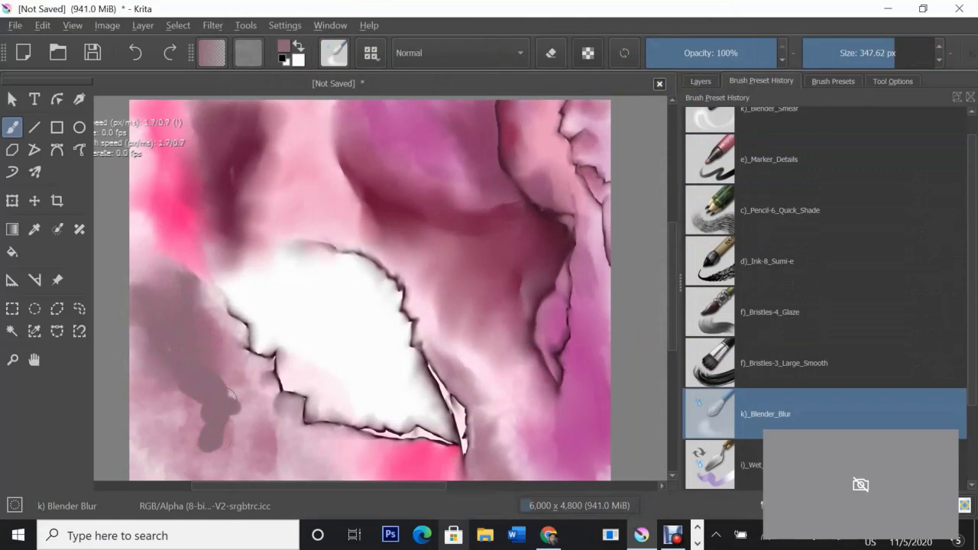
pyautogui.moveTo(184, 397); pyautogui.dragTo(265, 340)
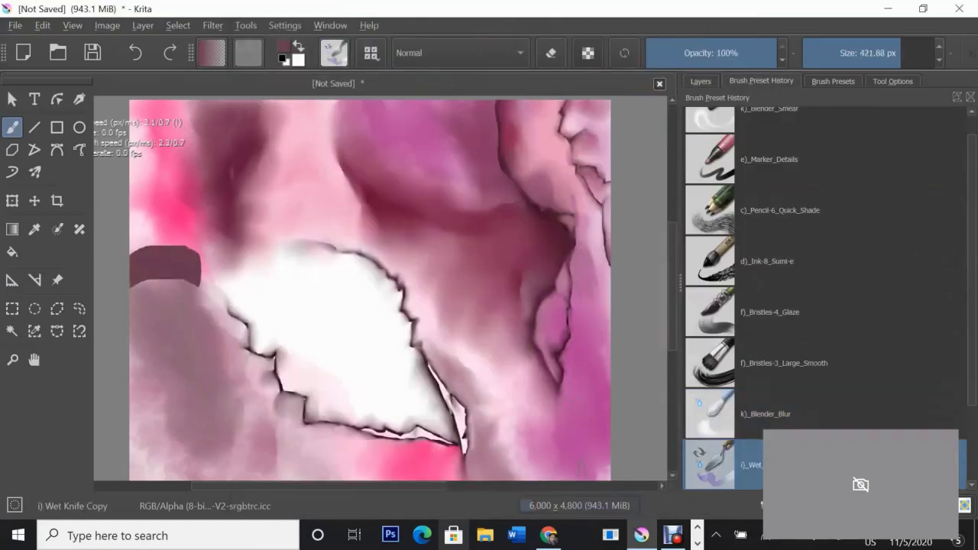
# Paint a dark curved stroke down the left side and blur it smooth.
pyautogui.moveTo(181, 260); pyautogui.dragTo(243, 462)
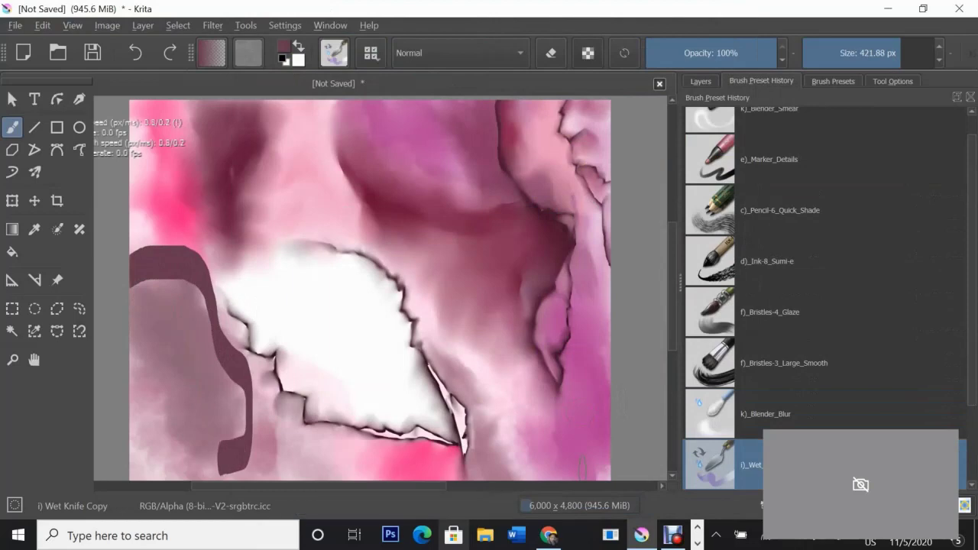
pyautogui.press('/')
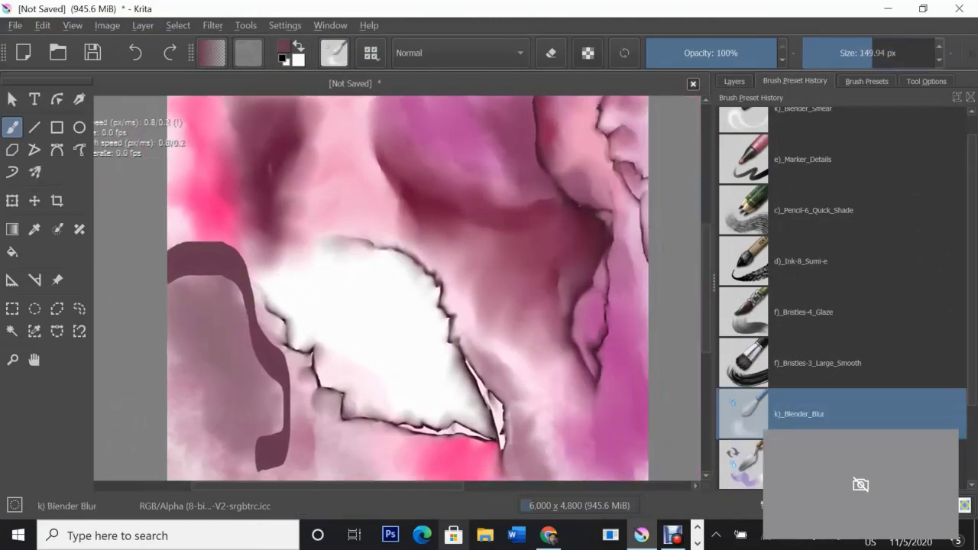
pyautogui.moveTo(183, 275); pyautogui.dragTo(239, 359)
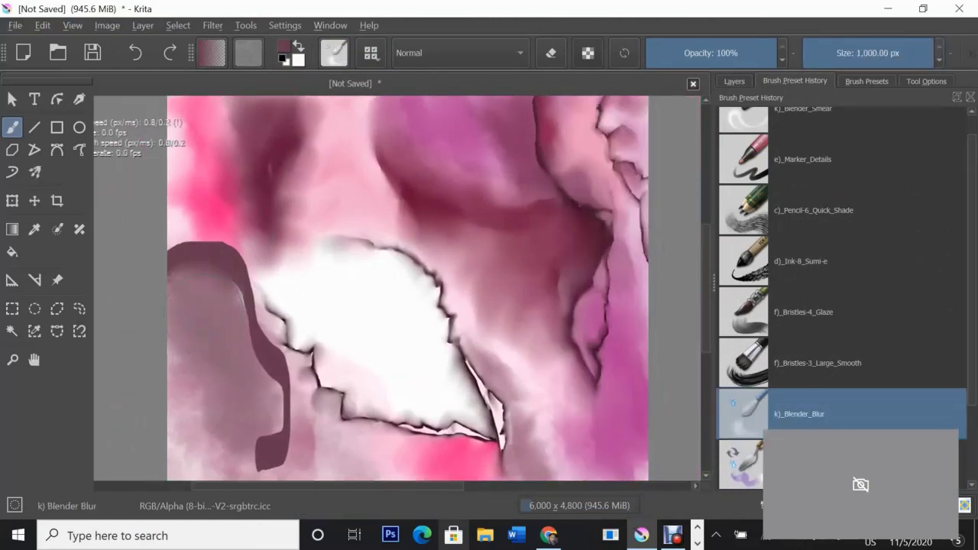
pyautogui.moveTo(244, 437)
pyautogui.mouseDown()
pyautogui.moveTo(254, 433)
pyautogui.moveTo(237, 354)
pyautogui.mouseUp()
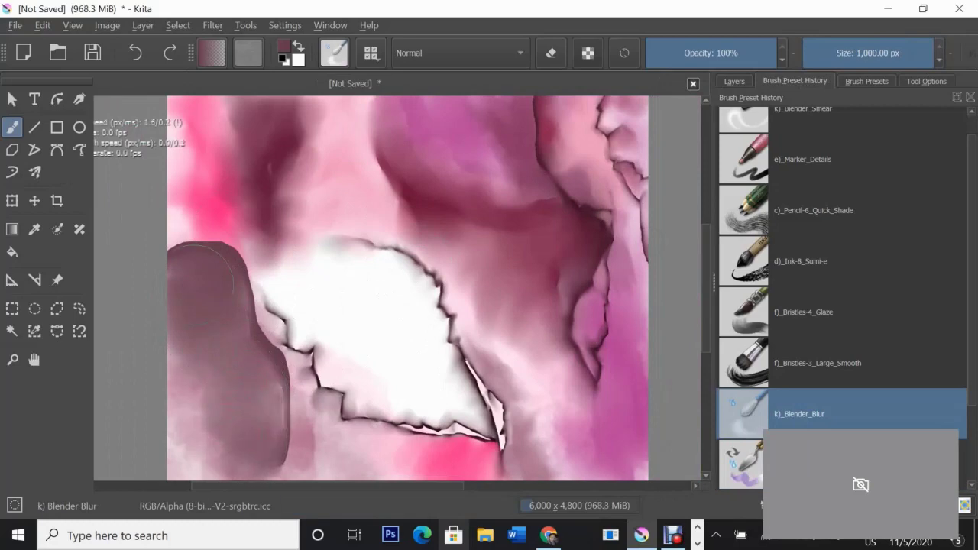
pyautogui.moveTo(194, 285); pyautogui.dragTo(183, 253)
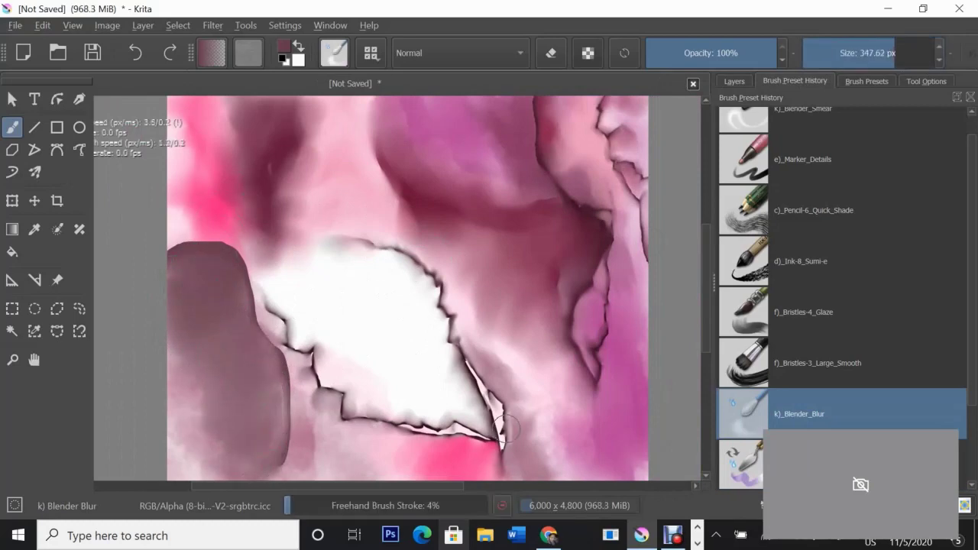
pyautogui.click(734, 81)
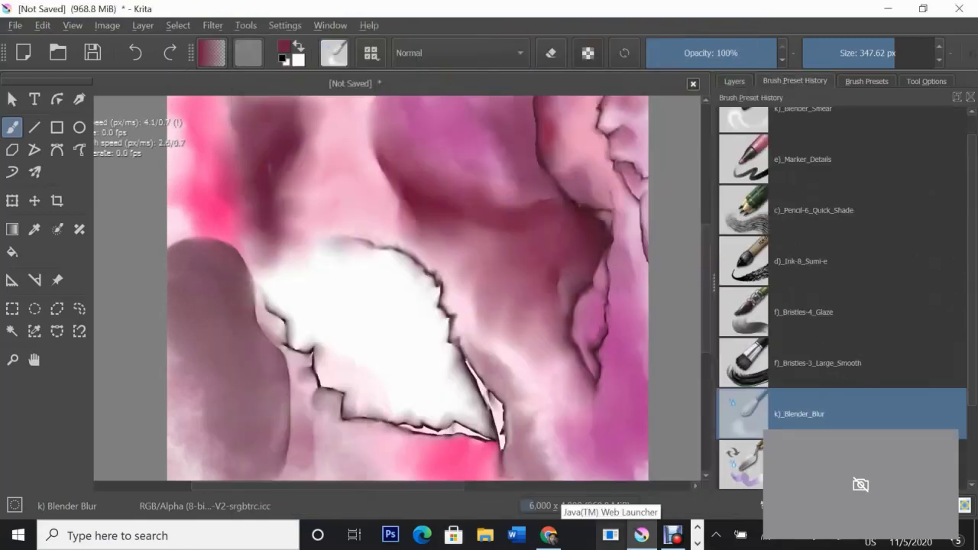
# Paint red hatching and a pink stroke at the lower left, then blend them softly.
pyautogui.moveTo(197, 272); pyautogui.dragTo(239, 360)
pyautogui.moveTo(221, 260); pyautogui.dragTo(180, 253)
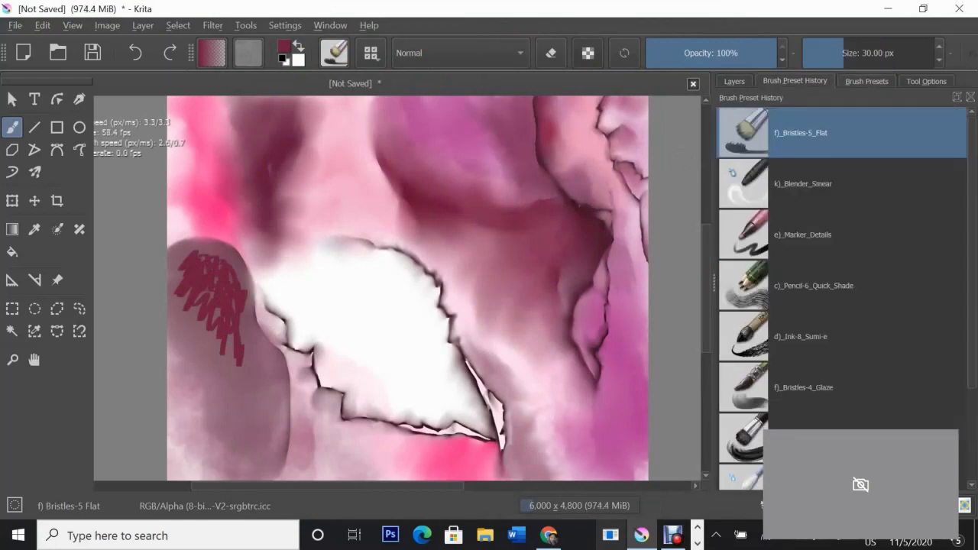
pyautogui.moveTo(237, 297)
pyautogui.mouseDown()
pyautogui.moveTo(191, 306)
pyautogui.moveTo(191, 329)
pyautogui.mouseUp()
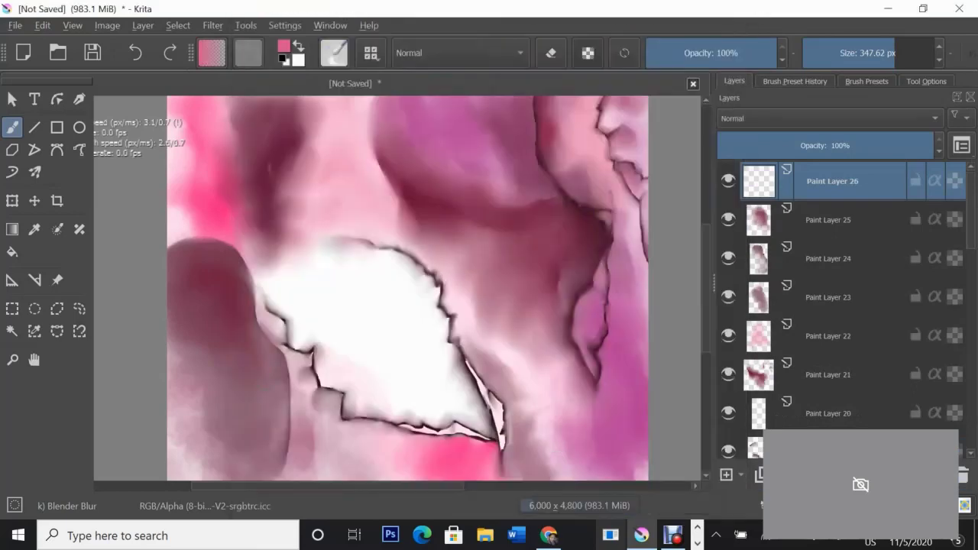
pyautogui.moveTo(221, 397); pyautogui.dragTo(342, 434)
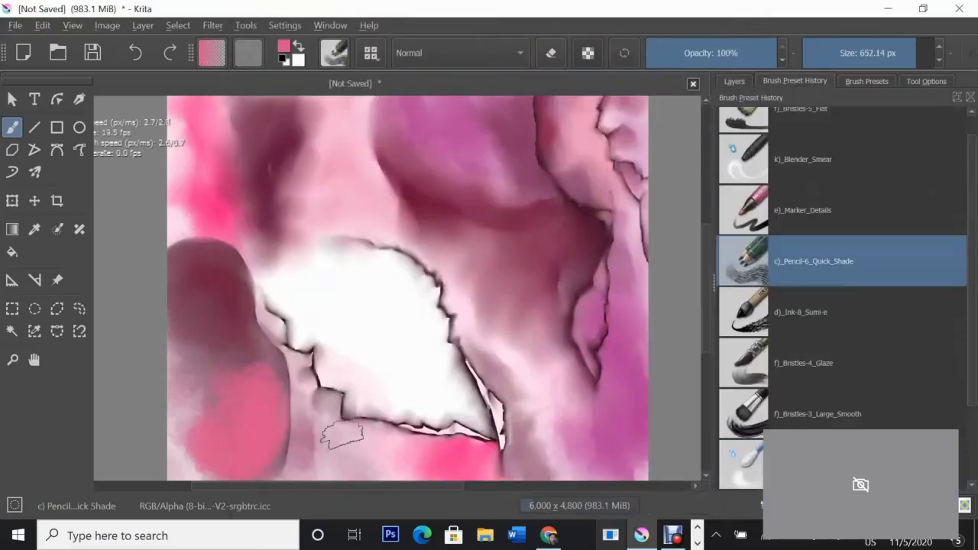
pyautogui.click(742, 464)
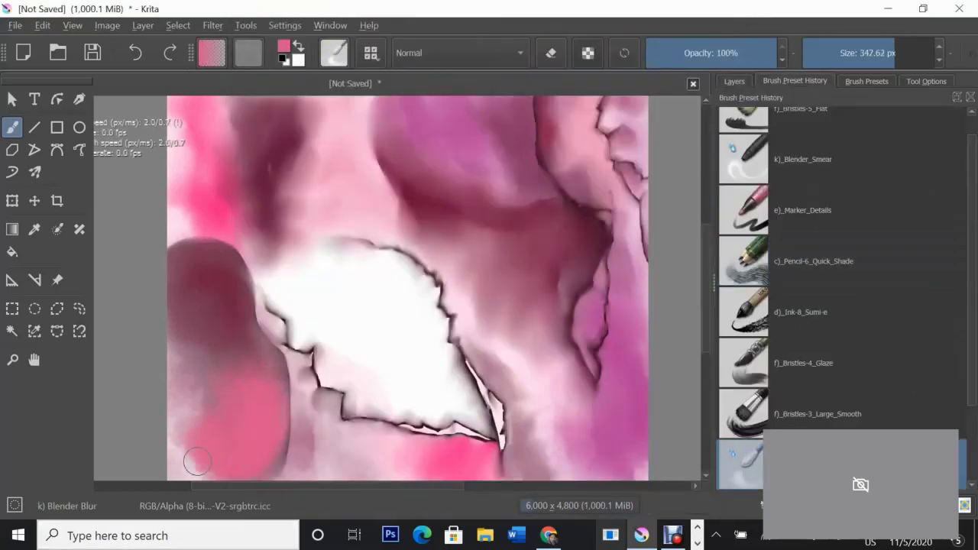
pyautogui.scroll(-2, 261, 403)
pyautogui.moveTo(302, 399); pyautogui.dragTo(399, 402)
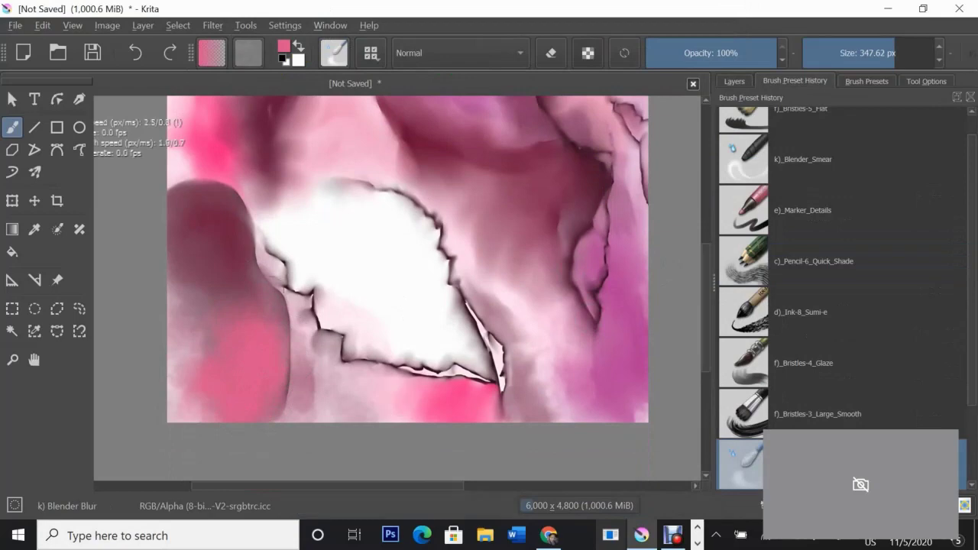
pyautogui.moveTo(202, 268); pyautogui.dragTo(334, 214)
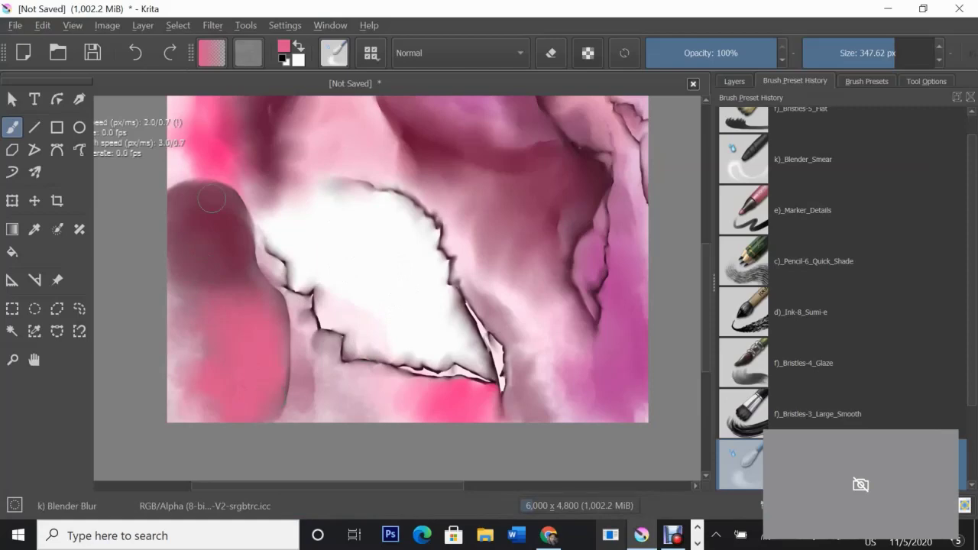
# Draw dark plum (#522236) strokes at the lower left with the Ink-3 Gpen brush.
pyautogui.click(734, 81)
pyautogui.click(867, 81)
pyautogui.scroll(-1, 864, 268)
pyautogui.click(937, 238)
pyautogui.click(283, 46)
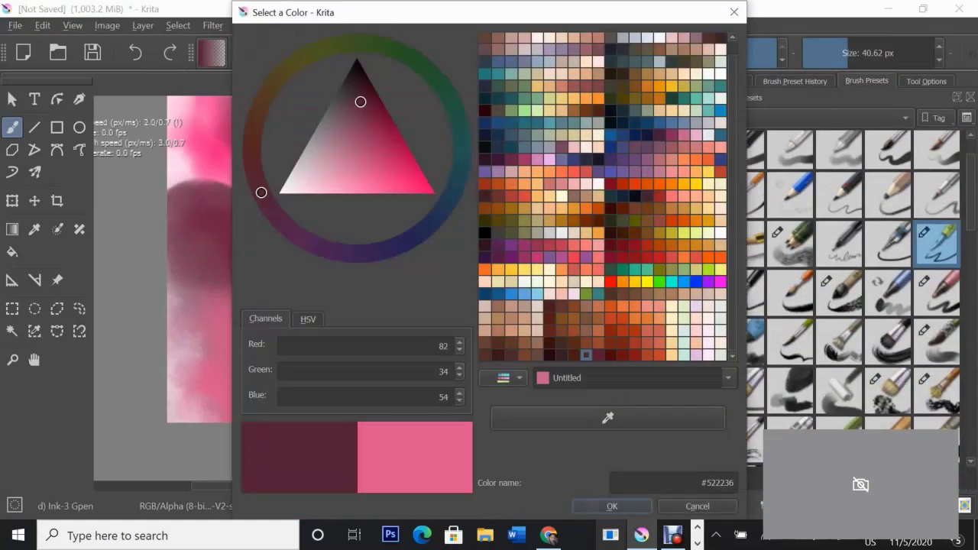
pyautogui.press('Return')
pyautogui.moveTo(191, 359); pyautogui.dragTo(245, 419)
pyautogui.moveTo(279, 302); pyautogui.dragTo(256, 416)
# Blur the dark plum strokes into soft patches with a slightly smaller blending brush.
pyautogui.click(794, 81)
pyautogui.click(840, 413)
pyautogui.press('[')
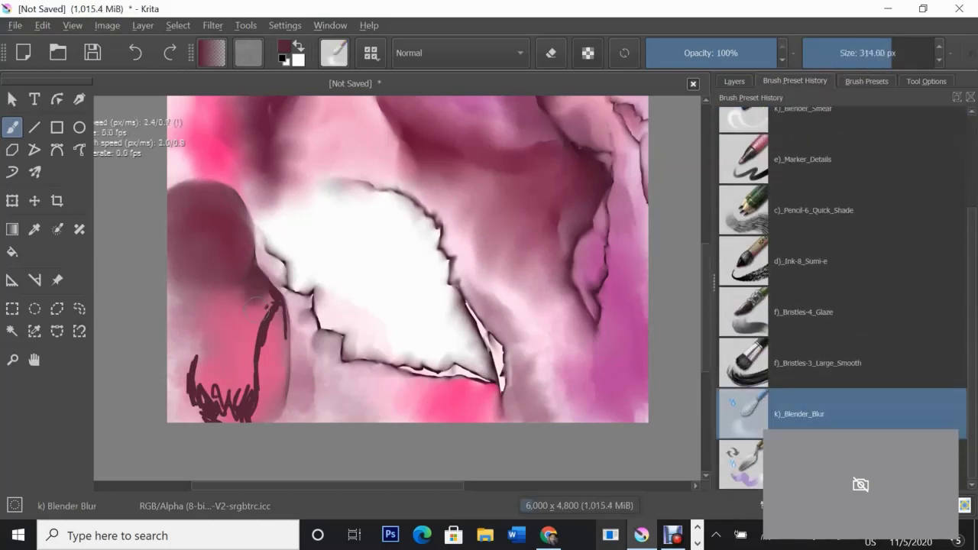
pyautogui.moveTo(254, 300); pyautogui.dragTo(289, 332)
pyautogui.moveTo(247, 405)
pyautogui.mouseDown()
pyautogui.moveTo(236, 382)
pyautogui.moveTo(203, 367)
pyautogui.moveTo(241, 370)
pyautogui.moveTo(264, 401)
pyautogui.moveTo(221, 370)
pyautogui.moveTo(236, 374)
pyautogui.moveTo(263, 345)
pyautogui.mouseUp()
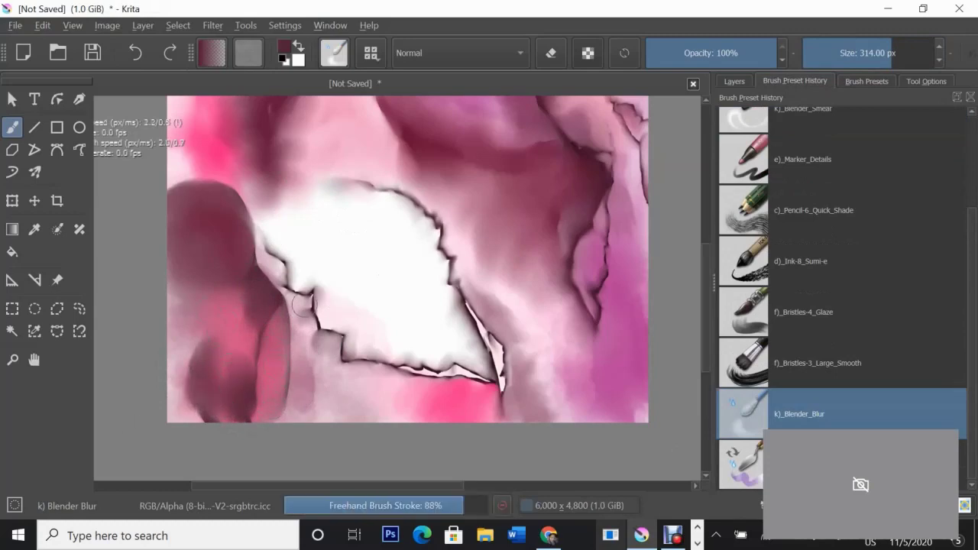
pyautogui.moveTo(326, 364); pyautogui.dragTo(328, 340)
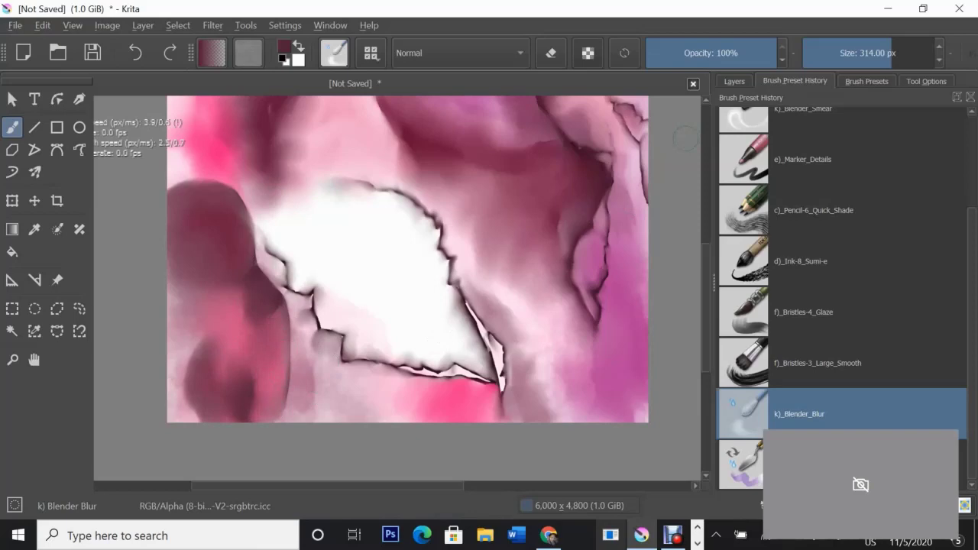
# On a new layer, paint a dark red patch below the white petal with Ink-8 Sumi-e.
pyautogui.click(734, 81)
pyautogui.press('pagedown')
pyautogui.press('pagedown')
pyautogui.press('pagedown')
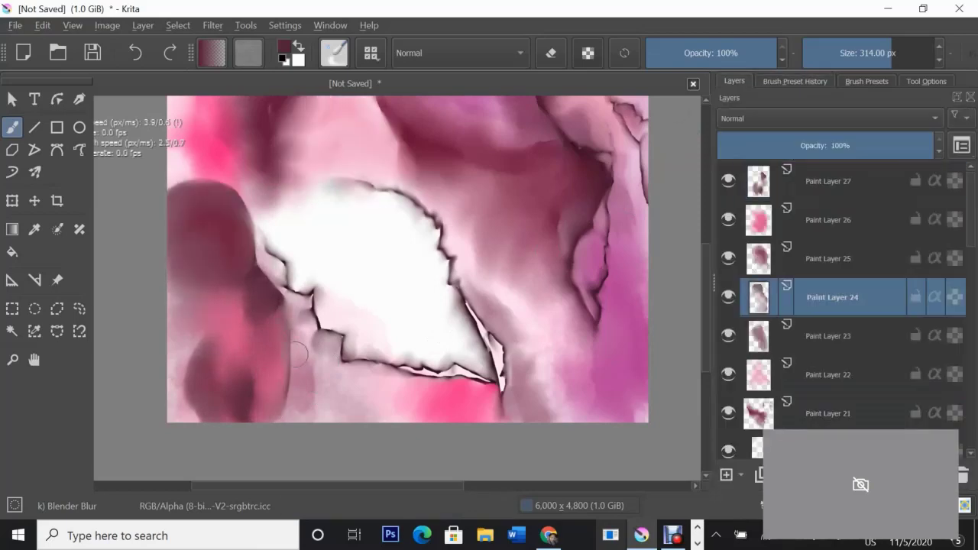
pyautogui.press('pageup')
pyautogui.press('pageup')
pyautogui.press('pageup')
pyautogui.press('Insert')
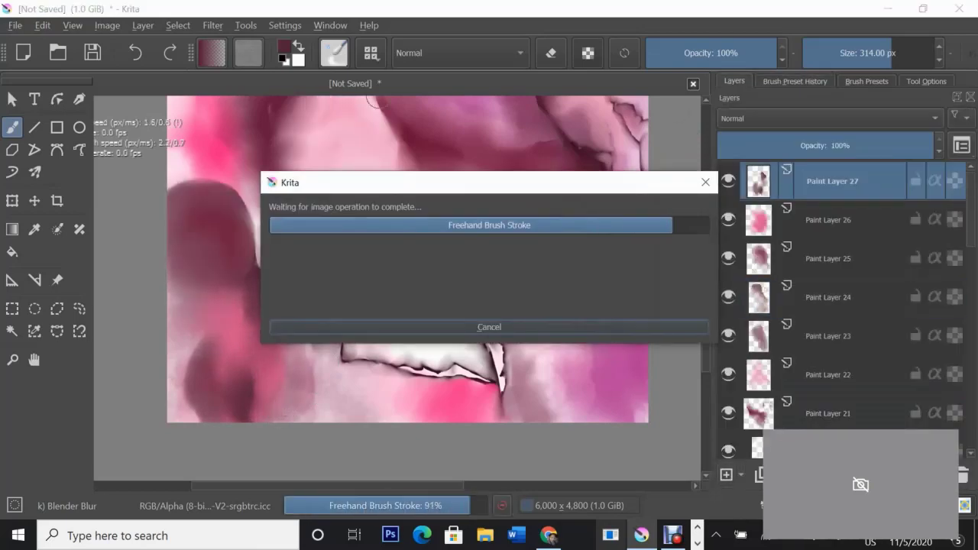
pyautogui.click(285, 47)
pyautogui.click(612, 506)
pyautogui.click(795, 81)
pyautogui.click(802, 261)
pyautogui.moveTo(283, 321); pyautogui.dragTo(290, 397)
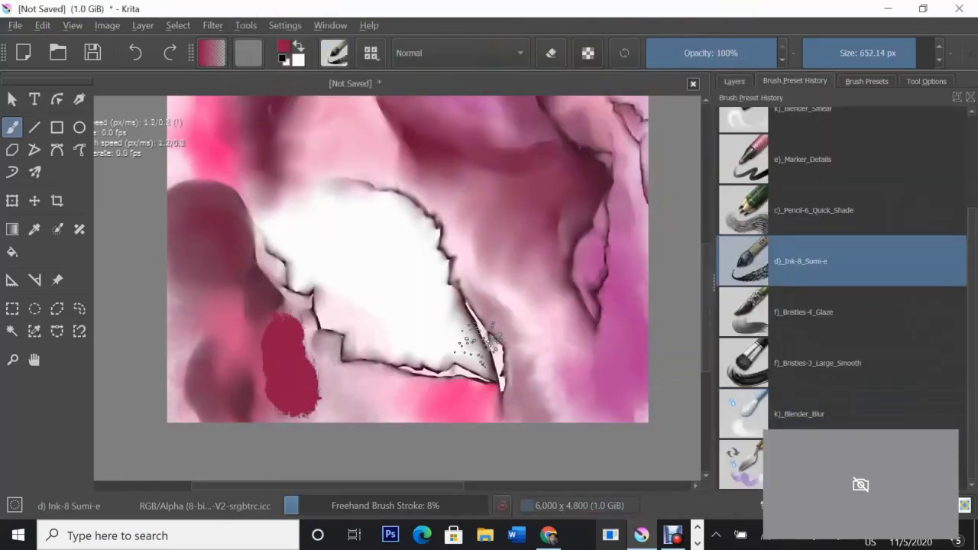
# Blend the dark red paint along the bottom edge and lower left into a soft shadow.
pyautogui.press('/')
pyautogui.moveTo(268, 334); pyautogui.dragTo(401, 405)
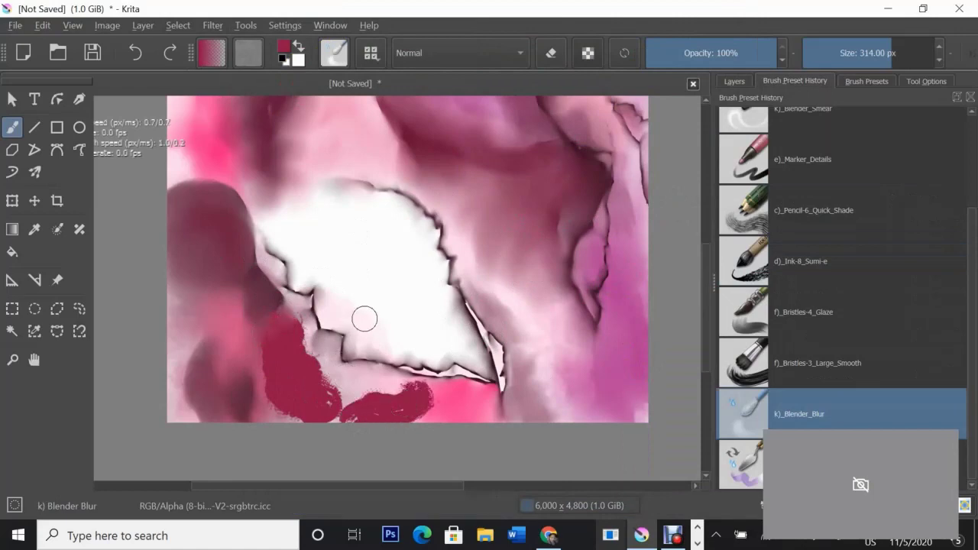
pyautogui.moveTo(290, 308)
pyautogui.mouseDown()
pyautogui.moveTo(388, 388)
pyautogui.moveTo(291, 417)
pyautogui.mouseUp()
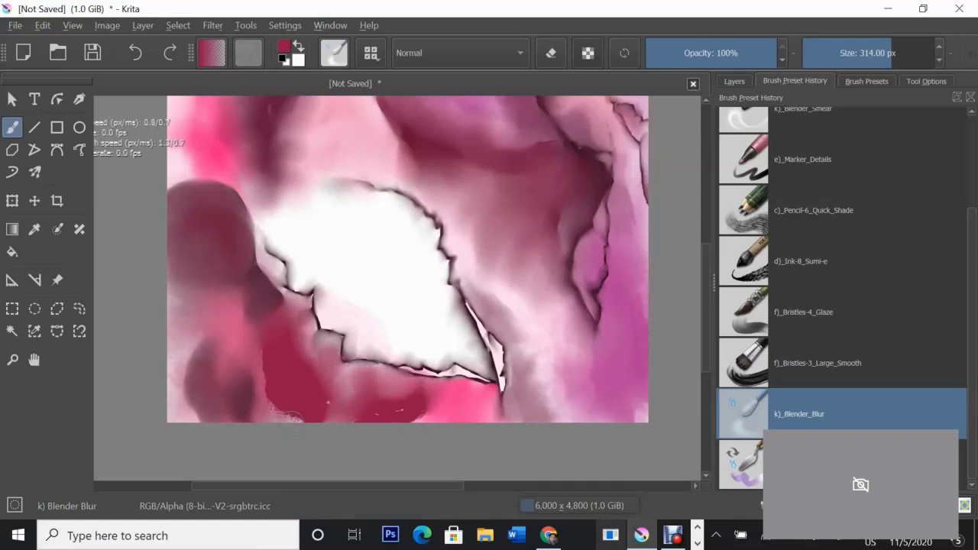
pyautogui.moveTo(395, 397); pyautogui.dragTo(417, 393)
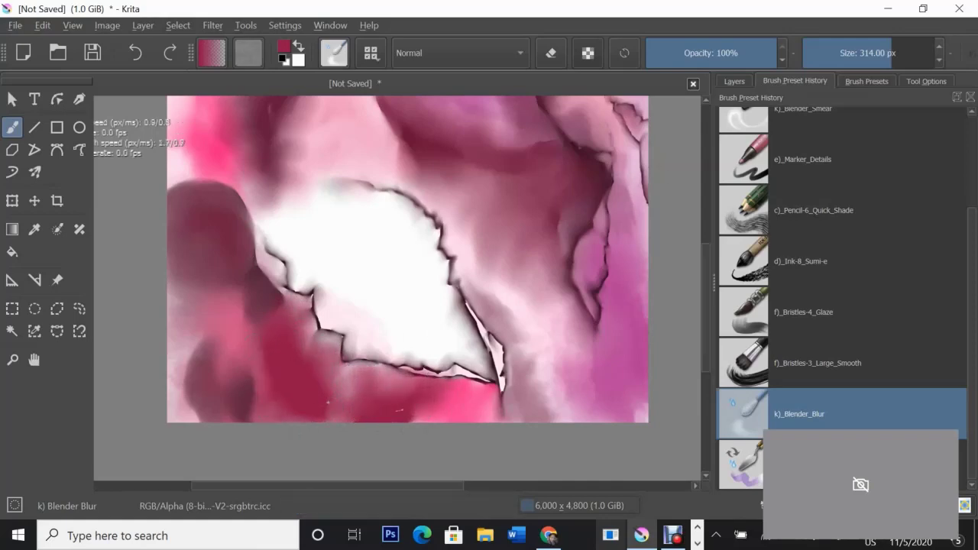
# Draw light pink (#e39fbc) line marks near the left edge.
pyautogui.press('/')
pyautogui.click(284, 46)
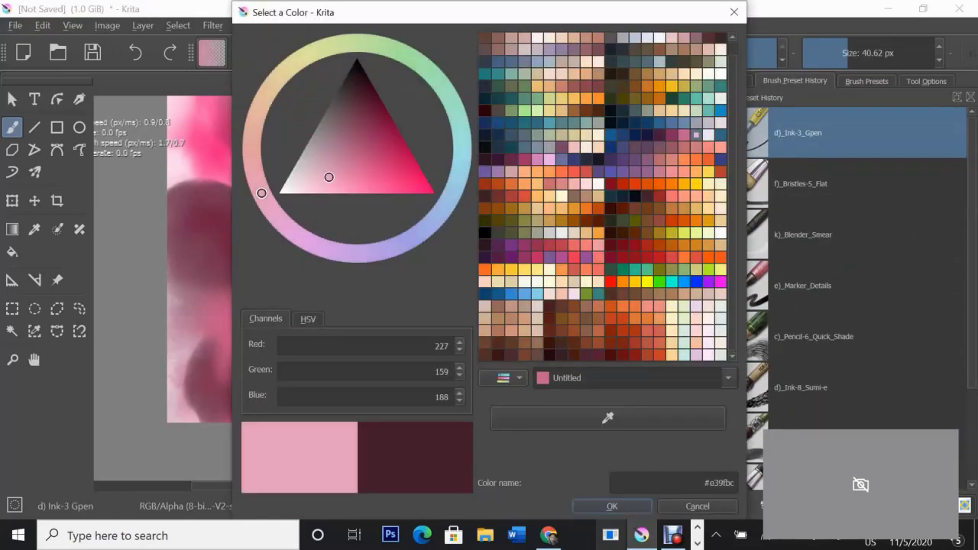
pyautogui.press('Return')
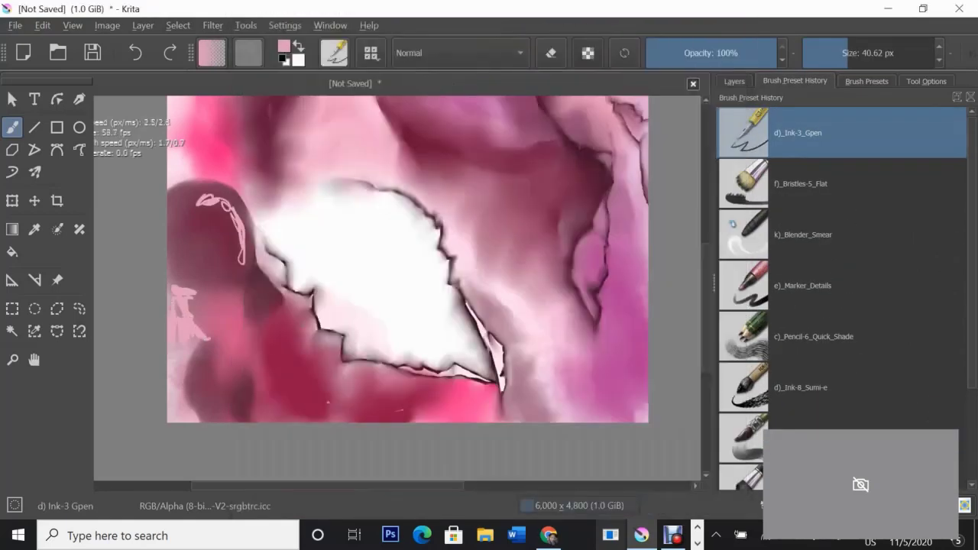
pyautogui.press('/')
pyautogui.moveTo(203, 201); pyautogui.dragTo(231, 243)
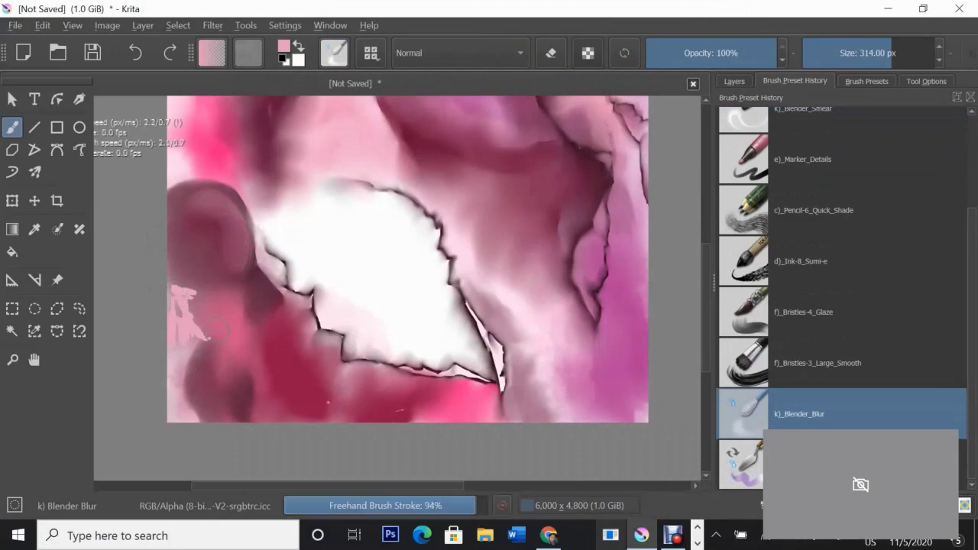
# Smear the pink marks into the left edge and blend the paint at the lower left.
pyautogui.moveTo(177, 302); pyautogui.dragTo(177, 276)
pyautogui.moveTo(181, 330); pyautogui.dragTo(204, 333)
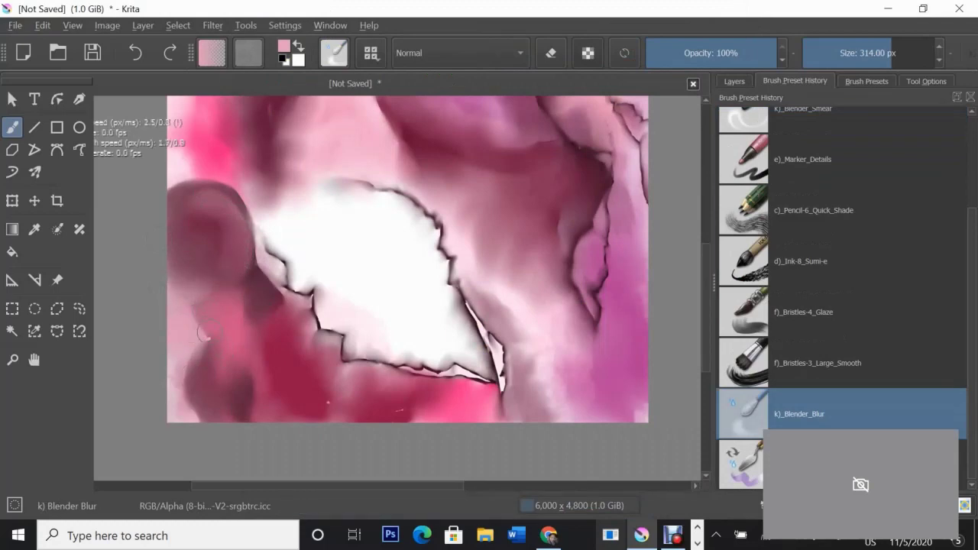
pyautogui.moveTo(328, 259); pyautogui.dragTo(216, 351)
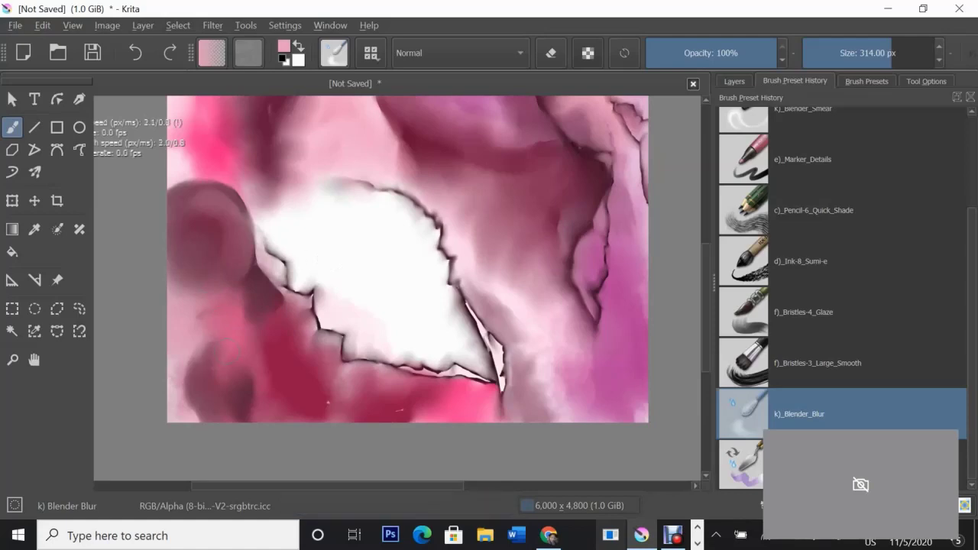
pyautogui.scroll(3, 409, 298)
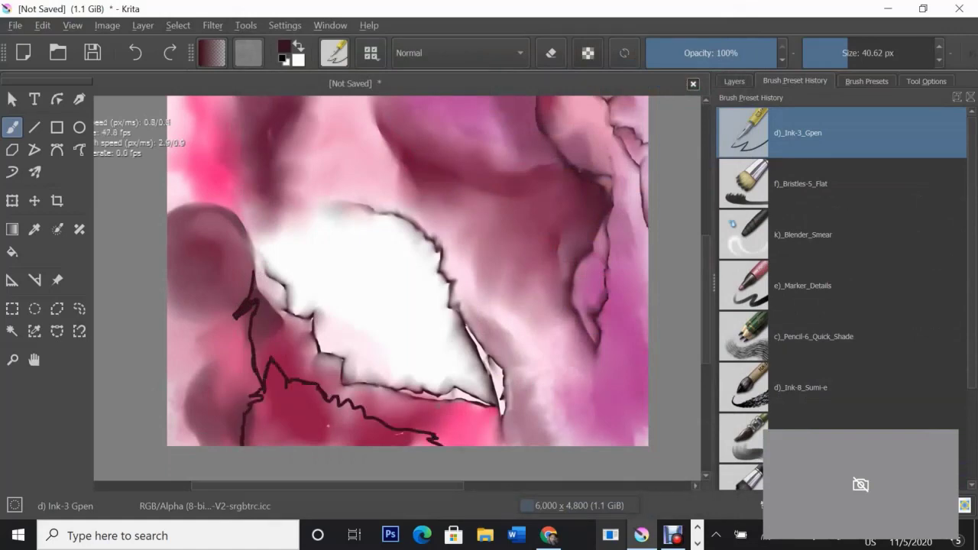
# Reselect Blender Blur and soften the lower-left petal's dark ink outlines.
pyautogui.scroll(-3, 841, 298)
pyautogui.click(803, 413)
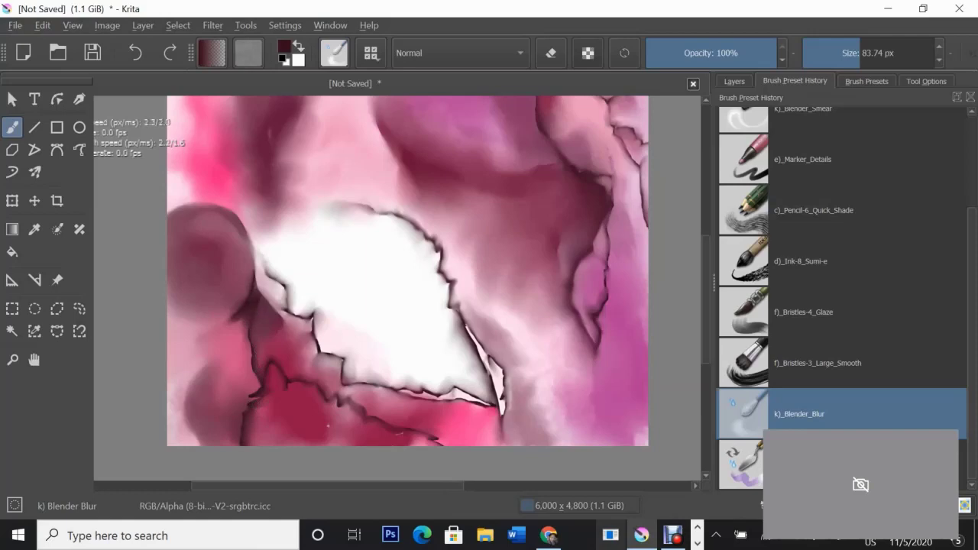
pyautogui.scroll(1, 408, 288)
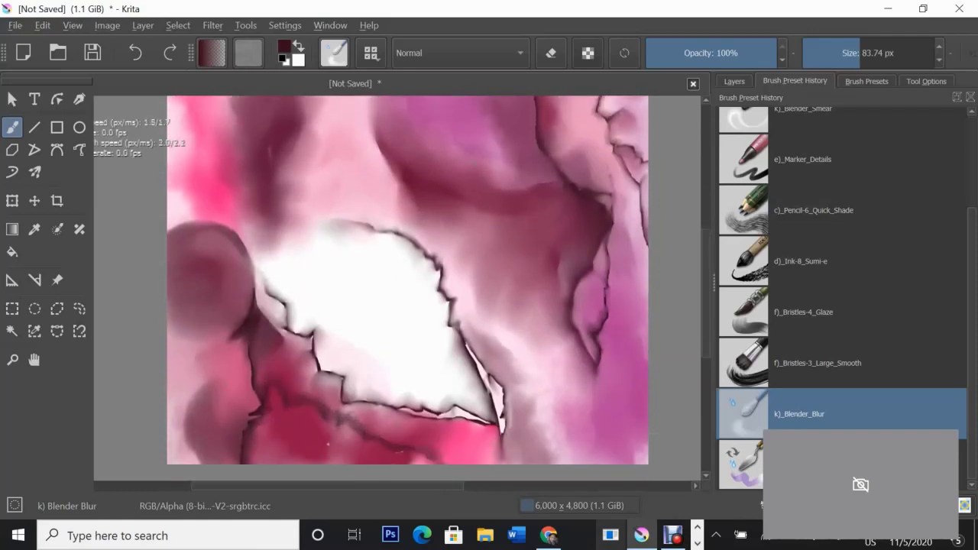
pyautogui.press('e')
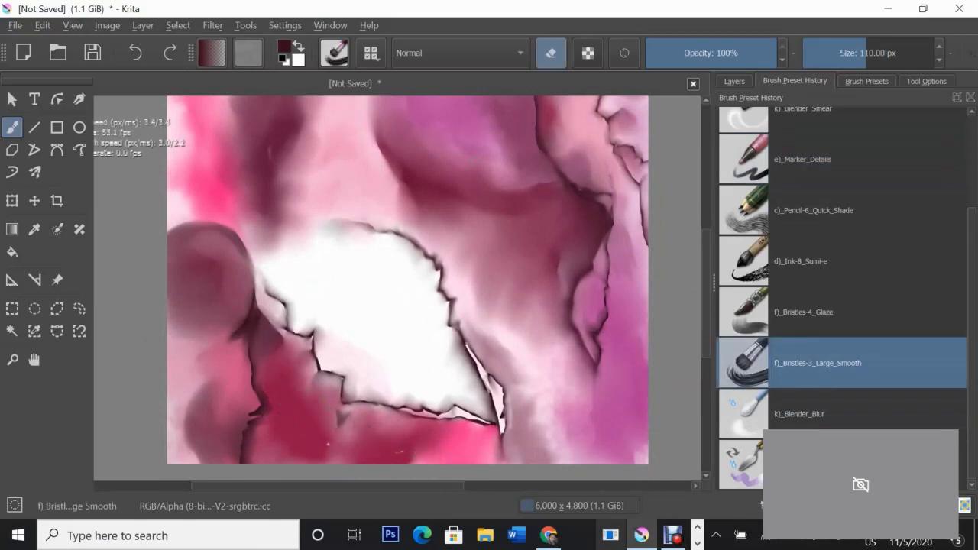
pyautogui.press('e')
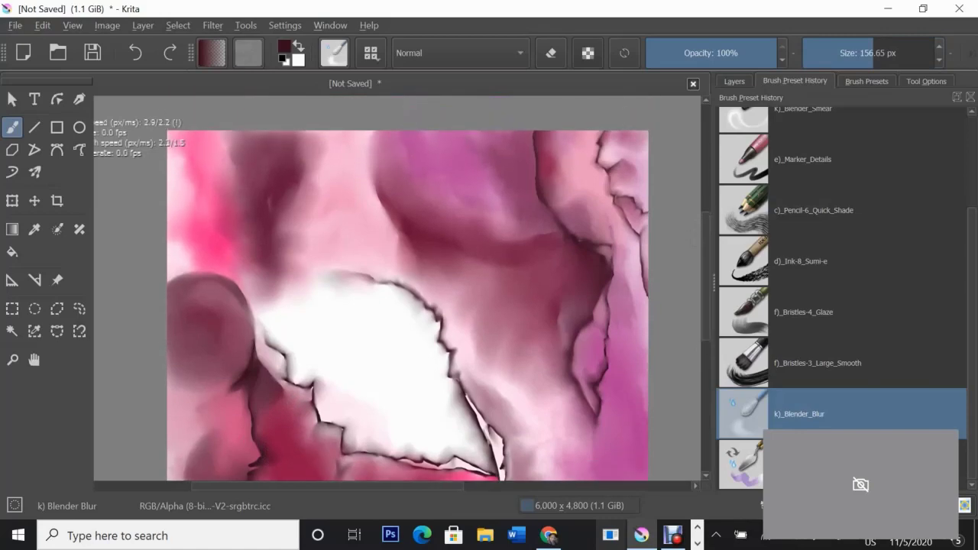
pyautogui.moveTo(408, 289); pyautogui.dragTo(350, 286)
# Select the Wet Paint preset and dab dark paint beside the white petal.
pyautogui.click(864, 81)
pyautogui.scroll(-5, 841, 298)
pyautogui.scroll(6, 840, 298)
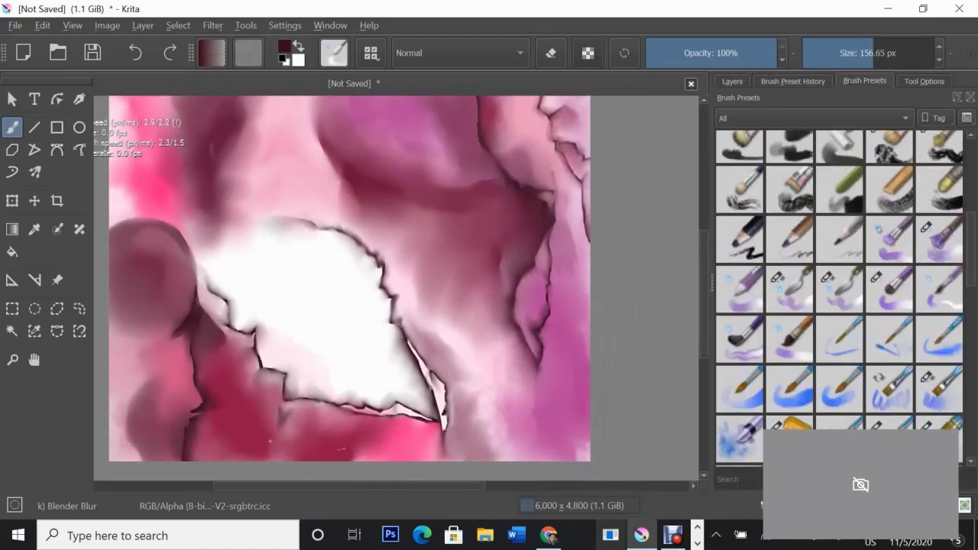
pyautogui.click(890, 262)
pyautogui.click(793, 81)
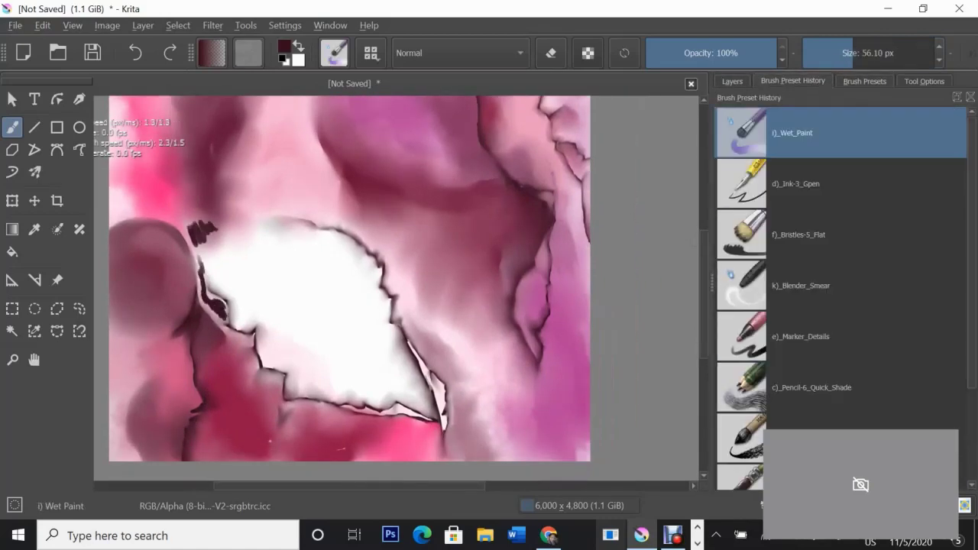
# Blur the dark dabs into a soft shadow along the petal's upper-left and left edge.
pyautogui.press('/')
pyautogui.moveTo(203, 221); pyautogui.dragTo(218, 306)
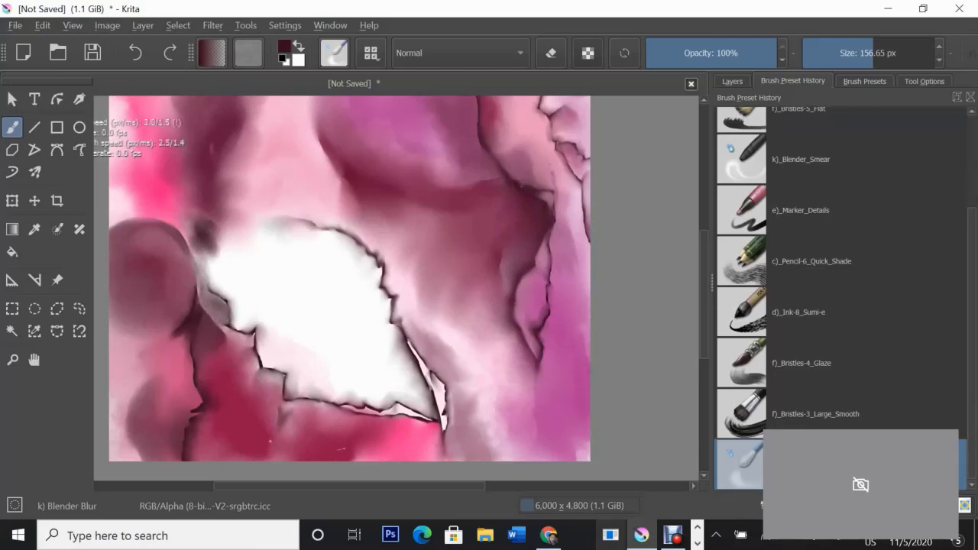
pyautogui.press('e')
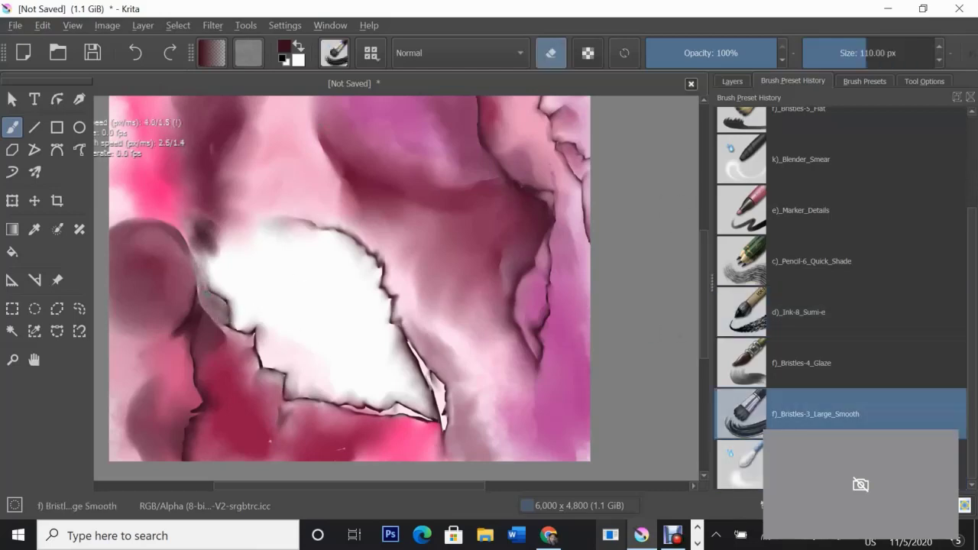
pyautogui.press('e')
pyautogui.moveTo(202, 263)
pyautogui.mouseDown()
pyautogui.moveTo(120, 189)
pyautogui.moveTo(203, 264)
pyautogui.mouseUp()
pyautogui.press('/')
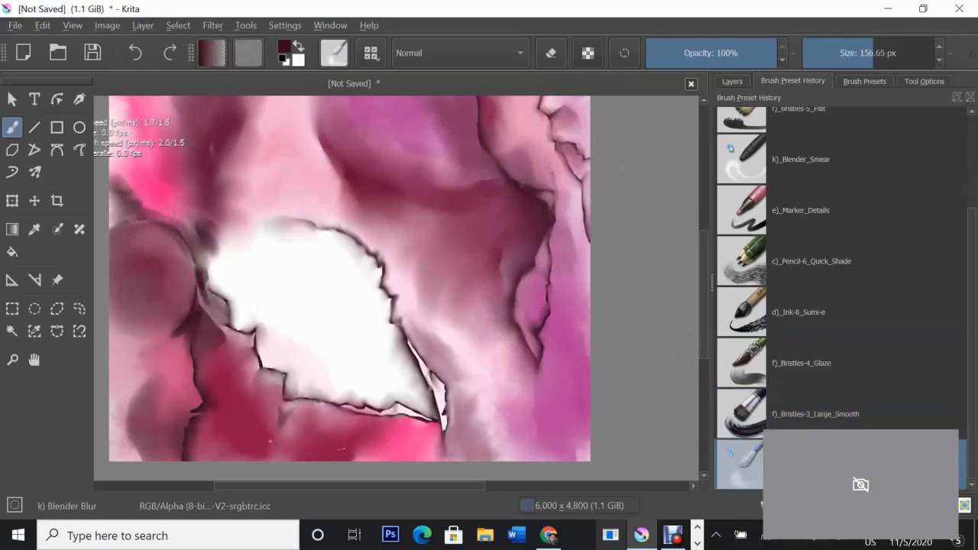
pyautogui.moveTo(201, 224); pyautogui.dragTo(210, 263)
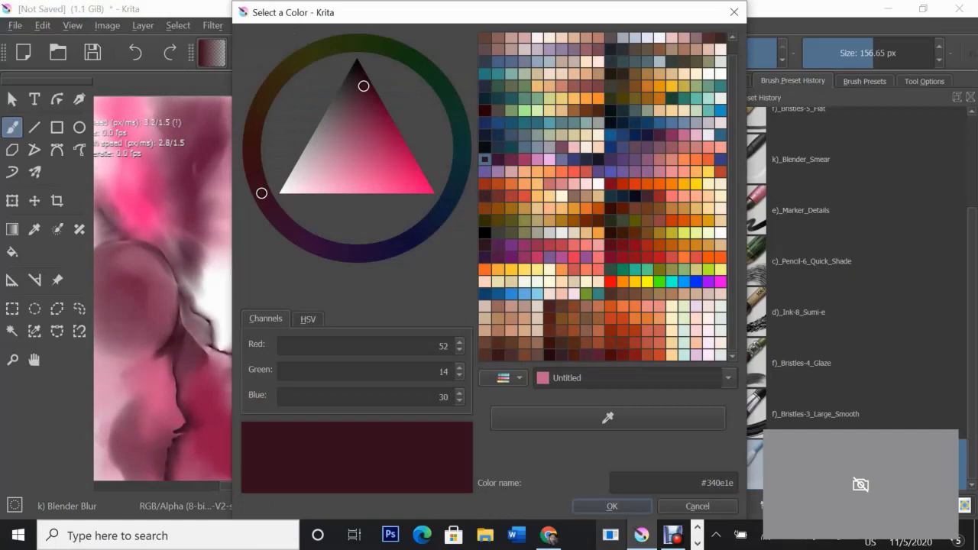
# Glaze #a07084 strokes inside the central petal and blend them into a smooth grey mass.
pyautogui.click(285, 47)
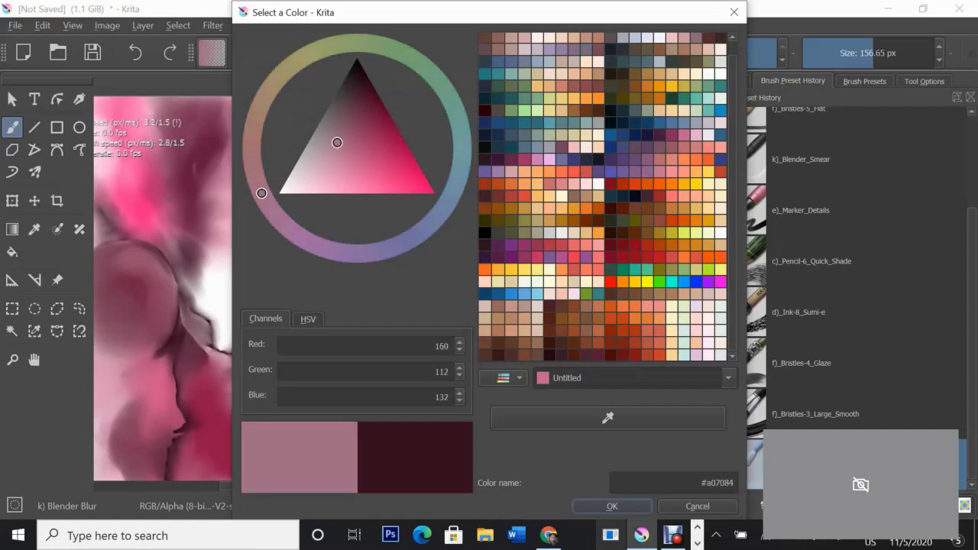
pyautogui.press('Return')
pyautogui.press('/')
pyautogui.moveTo(222, 275); pyautogui.dragTo(290, 329)
pyautogui.moveTo(252, 291); pyautogui.dragTo(366, 397)
pyautogui.press('/')
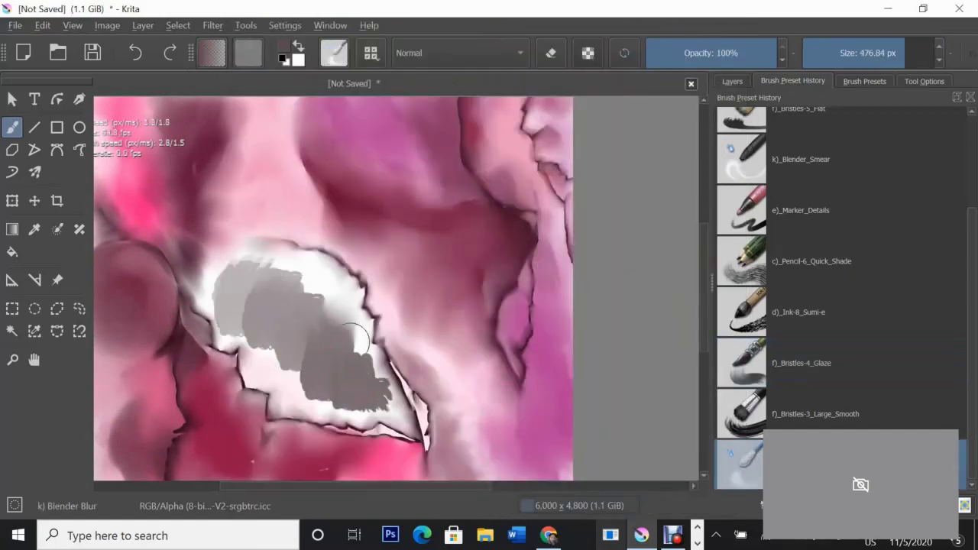
pyautogui.moveTo(353, 337)
pyautogui.mouseDown()
pyautogui.moveTo(361, 341)
pyautogui.moveTo(336, 405)
pyautogui.moveTo(294, 359)
pyautogui.moveTo(278, 290)
pyautogui.moveTo(306, 397)
pyautogui.moveTo(229, 288)
pyautogui.moveTo(280, 323)
pyautogui.moveTo(219, 257)
pyautogui.moveTo(229, 299)
pyautogui.moveTo(304, 401)
pyautogui.moveTo(310, 390)
pyautogui.mouseUp()
pyautogui.moveTo(306, 313)
pyautogui.mouseDown()
pyautogui.moveTo(207, 306)
pyautogui.moveTo(292, 403)
pyautogui.moveTo(343, 331)
pyautogui.moveTo(251, 326)
pyautogui.mouseUp()
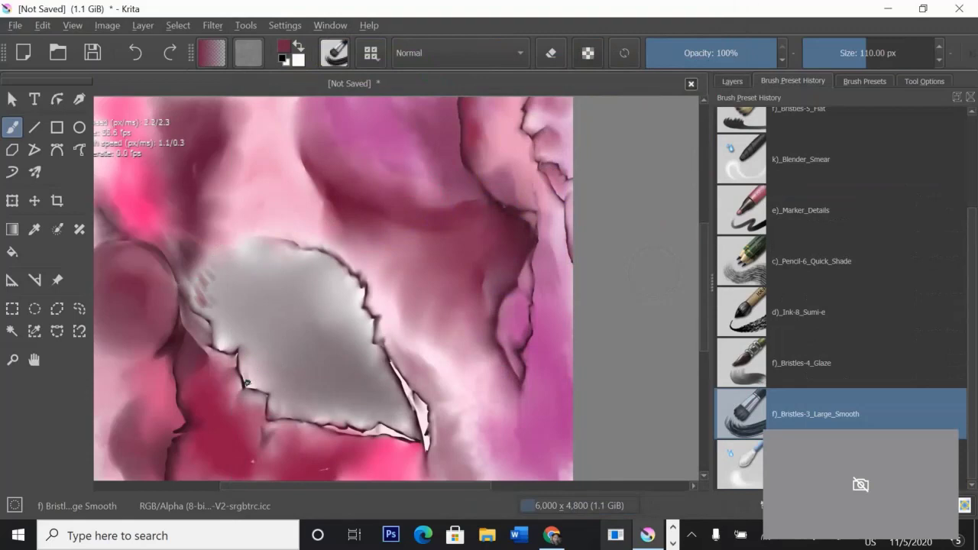
# Add pink squiggles across the grey petal and begin blurring them in with a smaller brush.
pyautogui.moveTo(246, 384); pyautogui.dragTo(260, 256)
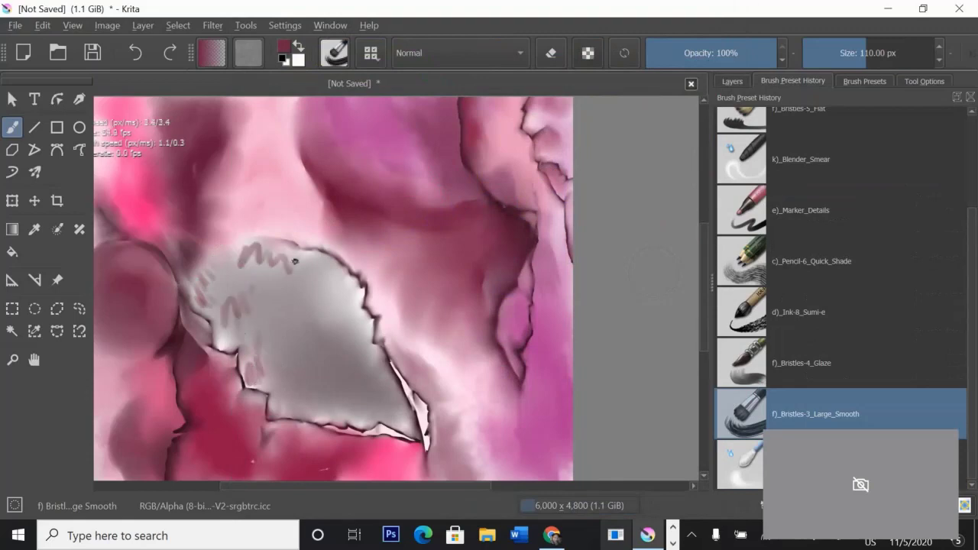
pyautogui.moveTo(321, 402); pyautogui.dragTo(402, 413)
pyautogui.moveTo(359, 337); pyautogui.dragTo(366, 397)
pyautogui.press('/')
pyautogui.moveTo(336, 290); pyautogui.dragTo(245, 260)
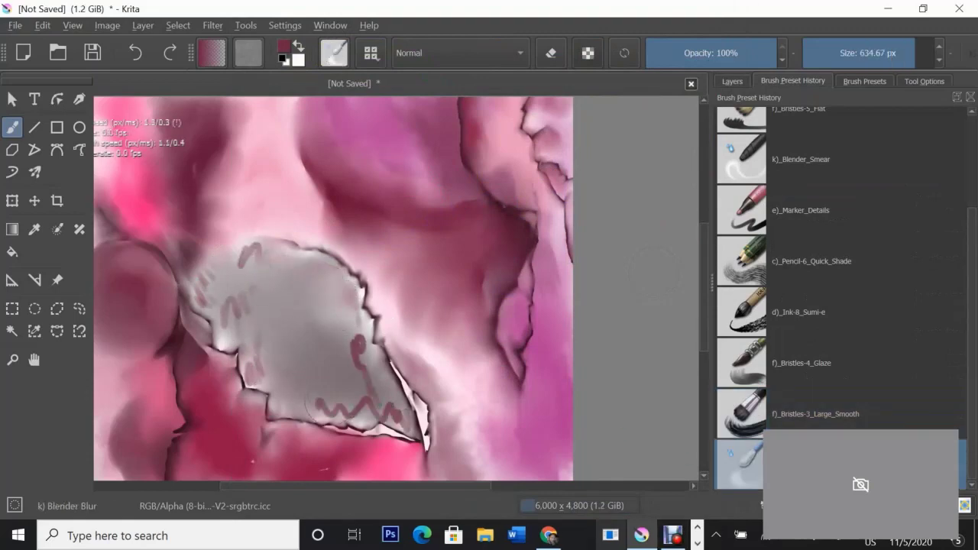
pyautogui.press('[')
pyautogui.press('[')
pyautogui.press('[')
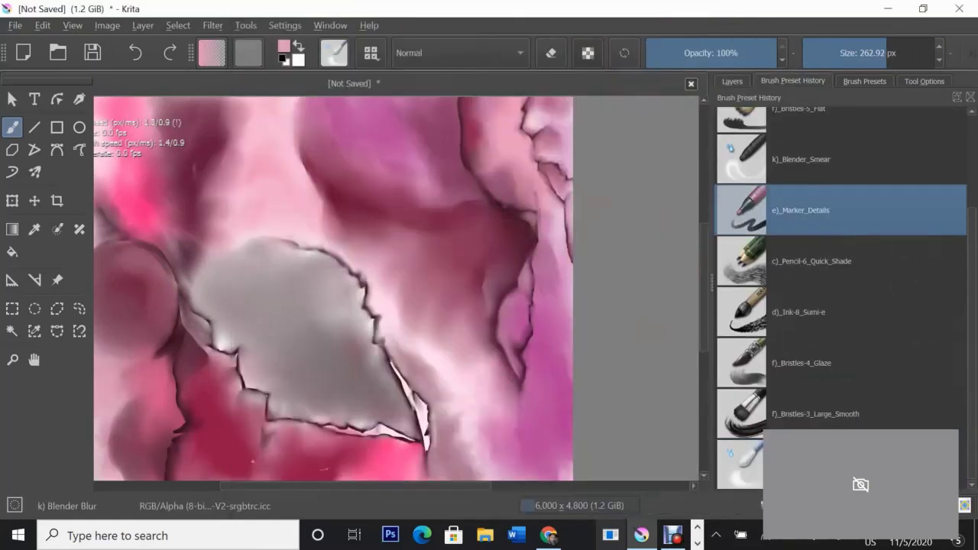
# Draw pink zigzag hatching across the grey petal with the fine inking brush.
pyautogui.press('/')
pyautogui.moveTo(210, 288)
pyautogui.mouseDown()
pyautogui.moveTo(268, 302)
pyautogui.moveTo(324, 271)
pyautogui.mouseUp()
pyautogui.moveTo(271, 390)
pyautogui.mouseDown()
pyautogui.moveTo(355, 367)
pyautogui.moveTo(340, 336)
pyautogui.mouseUp()
pyautogui.moveTo(374, 379); pyautogui.dragTo(409, 420)
# Smear the pink zigzags away into the grey with the blending brush.
pyautogui.press('/')
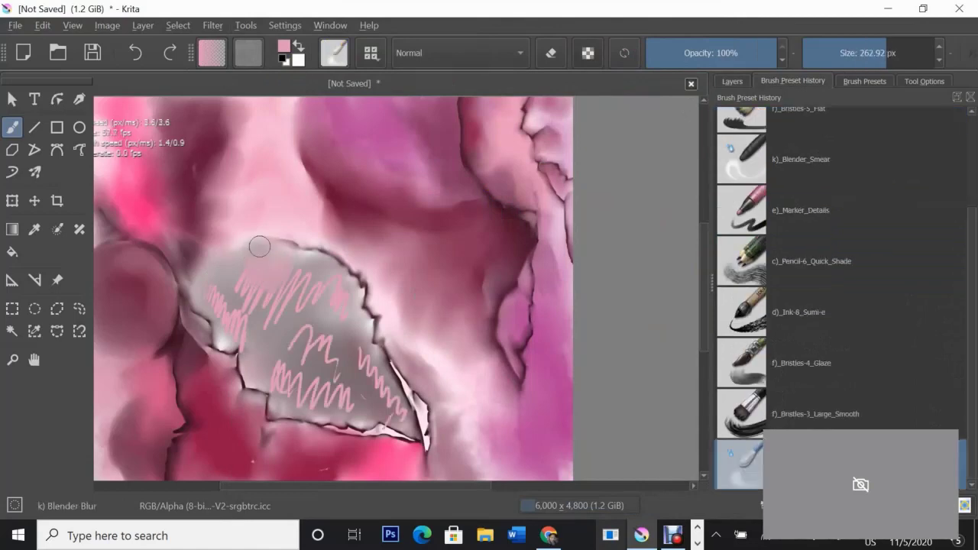
pyautogui.moveTo(259, 246)
pyautogui.mouseDown()
pyautogui.moveTo(240, 240)
pyautogui.moveTo(198, 299)
pyautogui.moveTo(218, 304)
pyautogui.mouseUp()
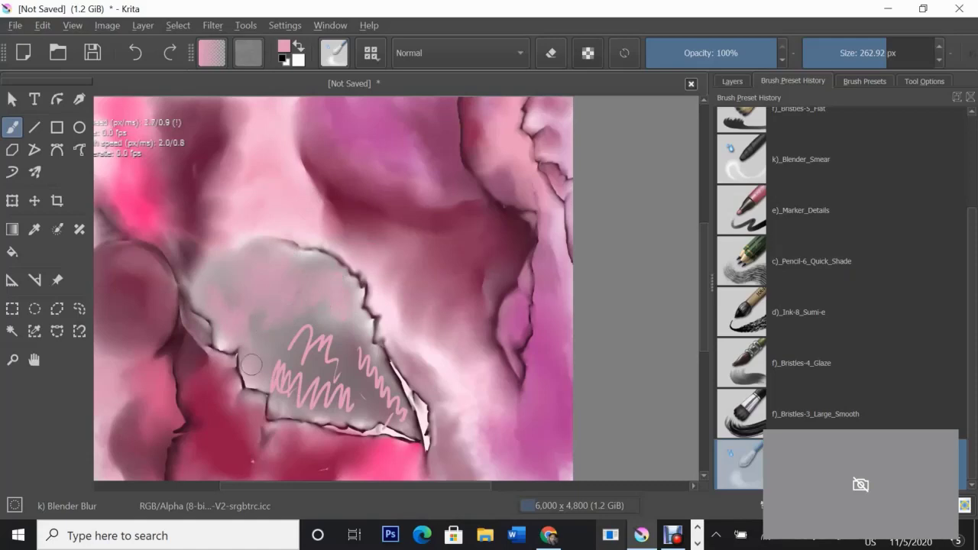
pyautogui.scroll(1, 251, 364)
pyautogui.scroll(-2, 290, 321)
pyautogui.moveTo(393, 380); pyautogui.dragTo(305, 205)
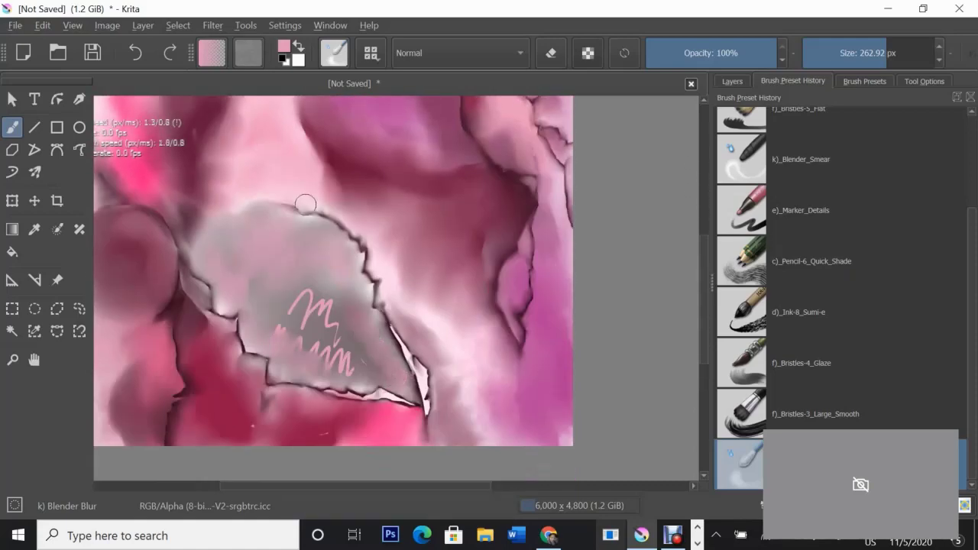
pyautogui.moveTo(291, 340); pyautogui.dragTo(277, 327)
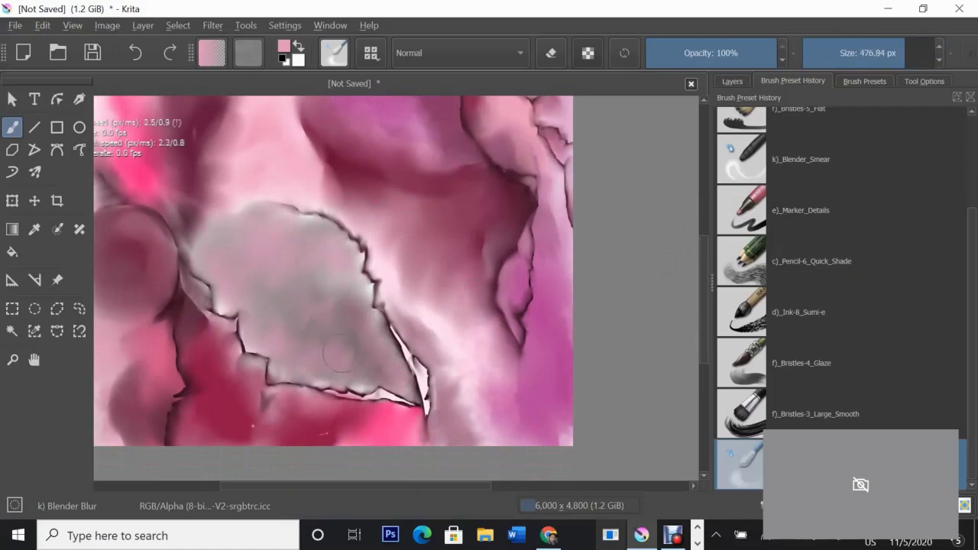
pyautogui.moveTo(329, 352); pyautogui.dragTo(390, 347)
# Confirm dark plum #441e2f and blur the ink marks along the petal's edges and interior.
pyautogui.press('Return')
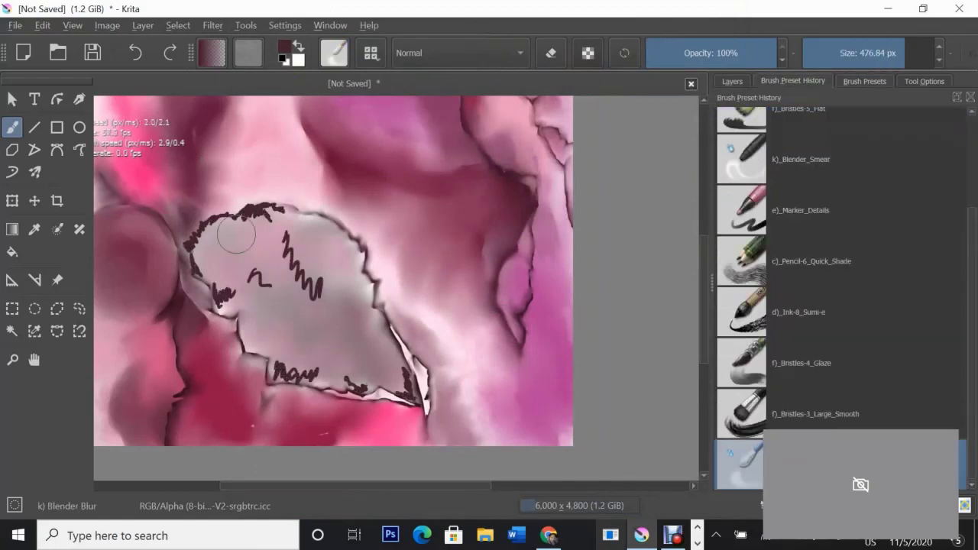
pyautogui.moveTo(195, 246)
pyautogui.mouseDown()
pyautogui.moveTo(266, 192)
pyautogui.moveTo(314, 294)
pyautogui.moveTo(243, 298)
pyautogui.mouseUp()
pyautogui.moveTo(293, 370)
pyautogui.mouseDown()
pyautogui.moveTo(359, 382)
pyautogui.moveTo(282, 365)
pyautogui.mouseUp()
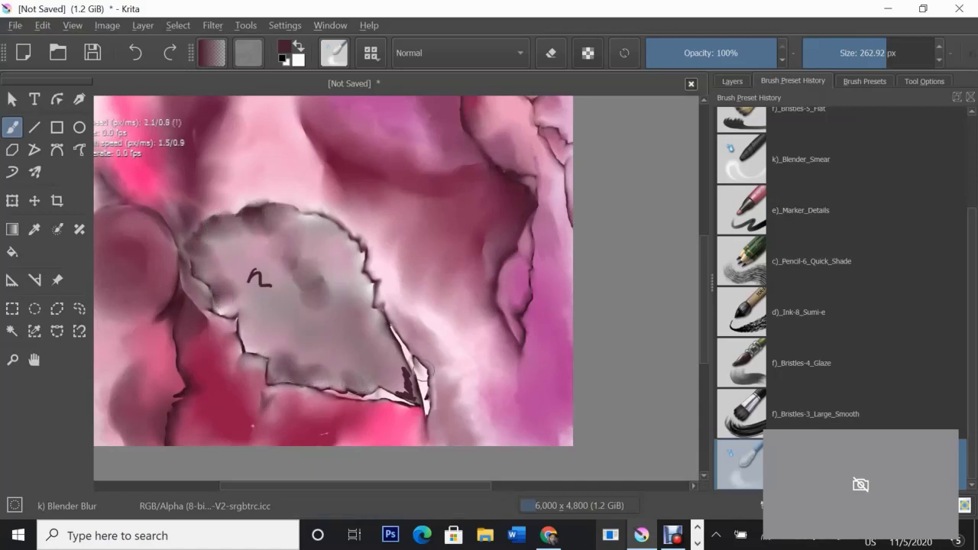
pyautogui.moveTo(398, 367); pyautogui.dragTo(417, 390)
pyautogui.moveTo(256, 203)
pyautogui.mouseDown()
pyautogui.moveTo(260, 285)
pyautogui.moveTo(233, 302)
pyautogui.mouseUp()
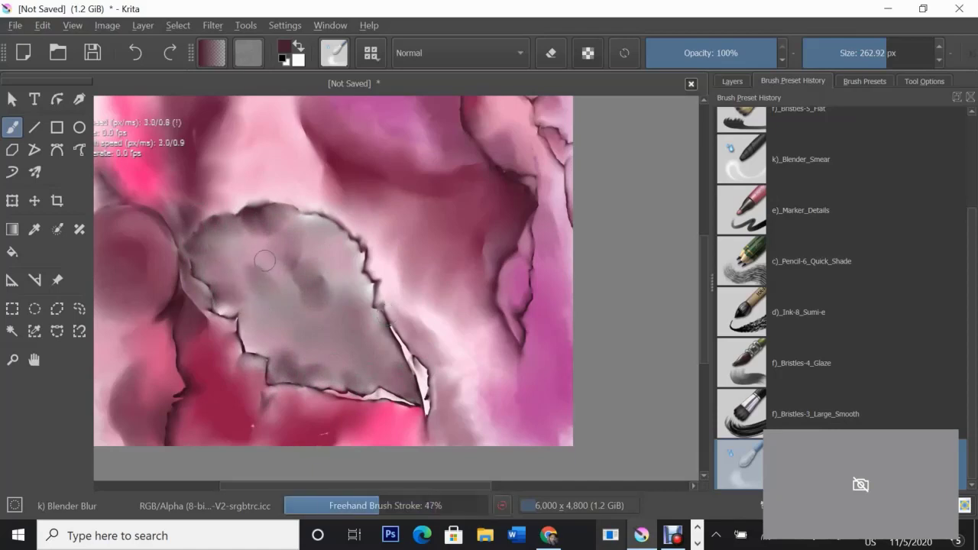
pyautogui.moveTo(294, 233); pyautogui.dragTo(240, 260)
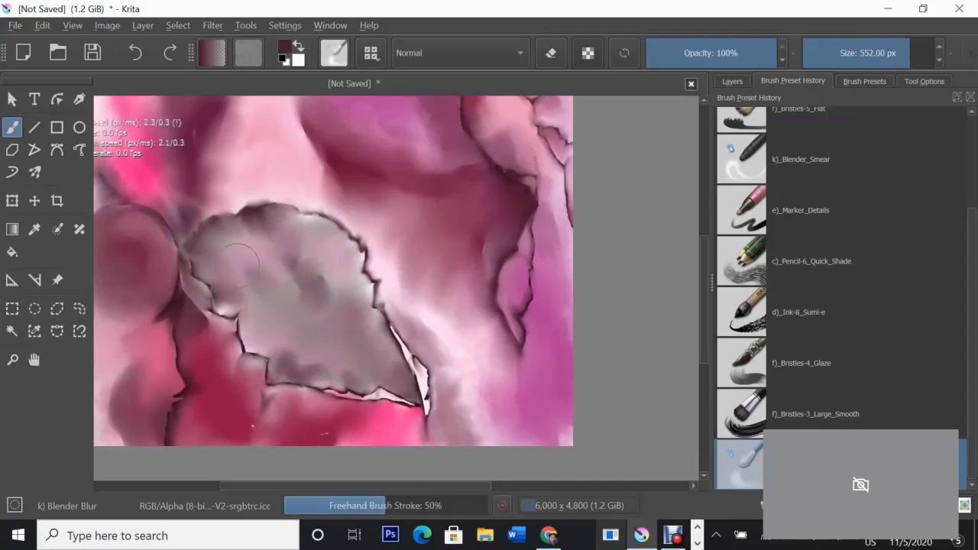
pyautogui.moveTo(335, 351); pyautogui.dragTo(333, 350)
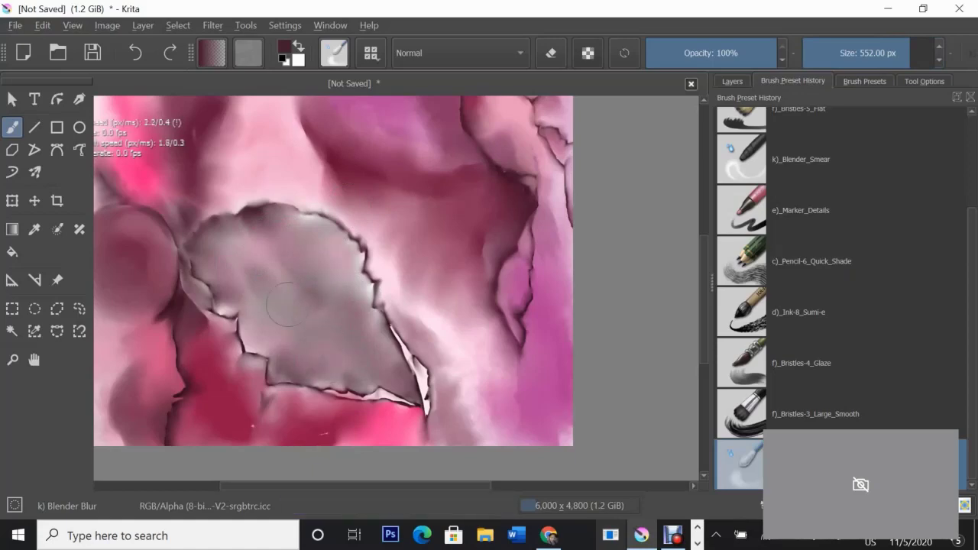
pyautogui.moveTo(293, 298)
pyautogui.mouseDown()
pyautogui.moveTo(270, 299)
pyautogui.moveTo(327, 272)
pyautogui.mouseUp()
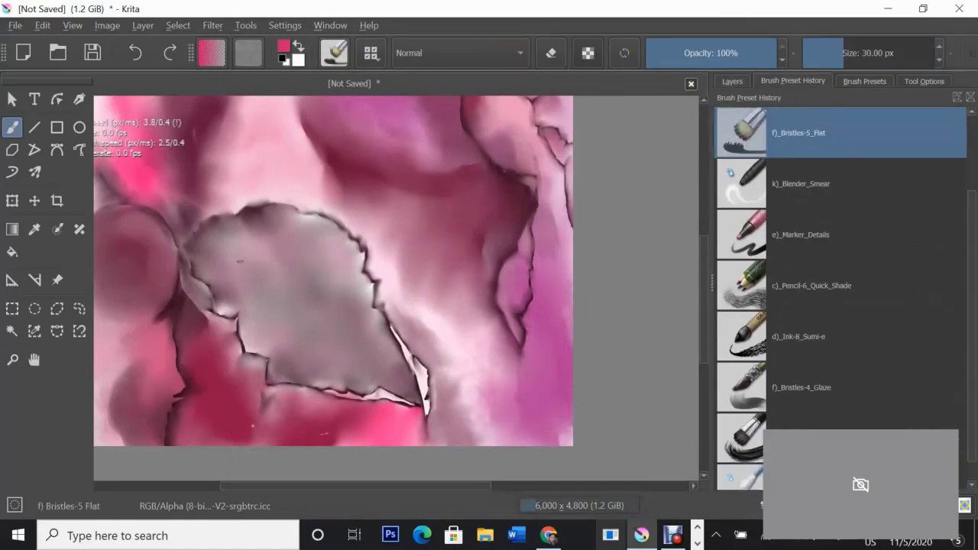
# Paint pink hatching inside the grey petal with the Bristles-5 Flat brush.
pyautogui.moveTo(227, 277); pyautogui.dragTo(243, 255)
pyautogui.moveTo(264, 287); pyautogui.dragTo(310, 248)
pyautogui.moveTo(290, 348); pyautogui.dragTo(309, 314)
pyautogui.moveTo(329, 275); pyautogui.dragTo(359, 337)
# Blur the pink hatching and zigzags into a soft blush with Blender Blur.
pyautogui.moveTo(226, 260); pyautogui.dragTo(280, 252)
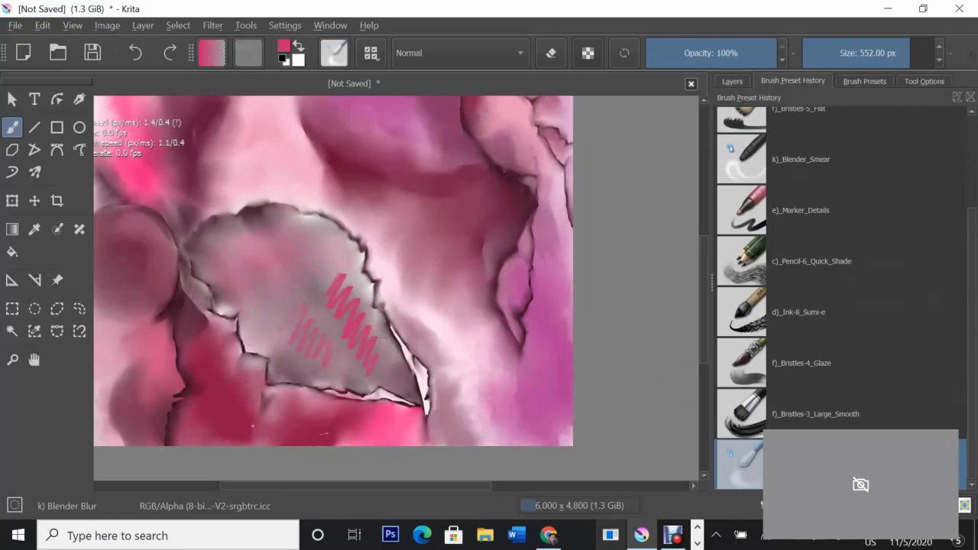
pyautogui.moveTo(336, 304); pyautogui.dragTo(328, 278)
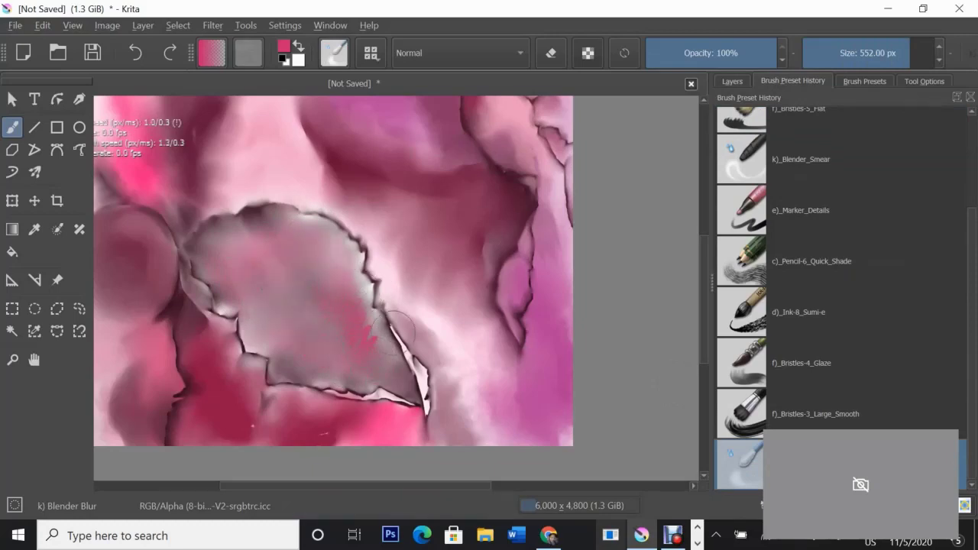
pyautogui.moveTo(397, 330); pyautogui.dragTo(365, 336)
pyautogui.moveTo(417, 306); pyautogui.dragTo(393, 329)
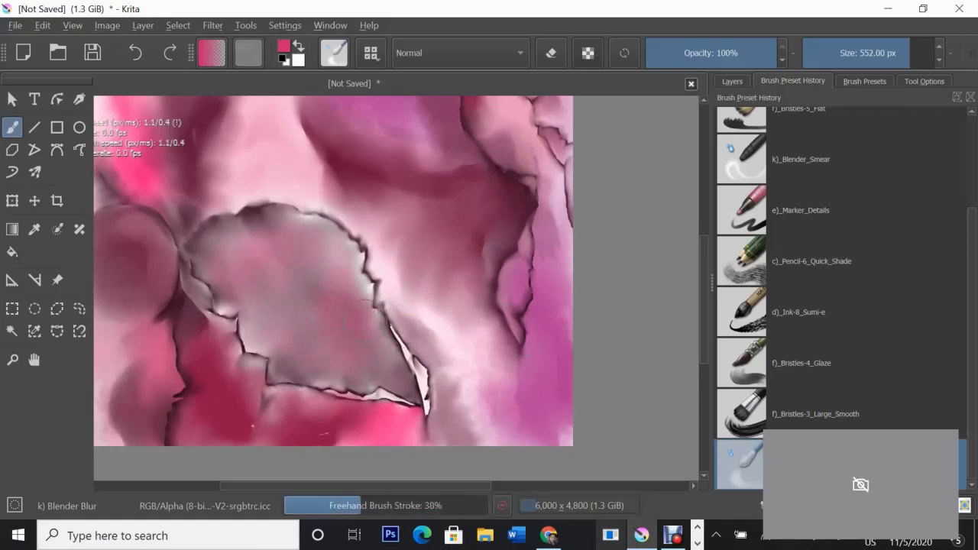
pyautogui.scroll(2, 404, 316)
# Show the Layers list, set light pink as the paint colour, and choose the basic round brush.
pyautogui.click(732, 81)
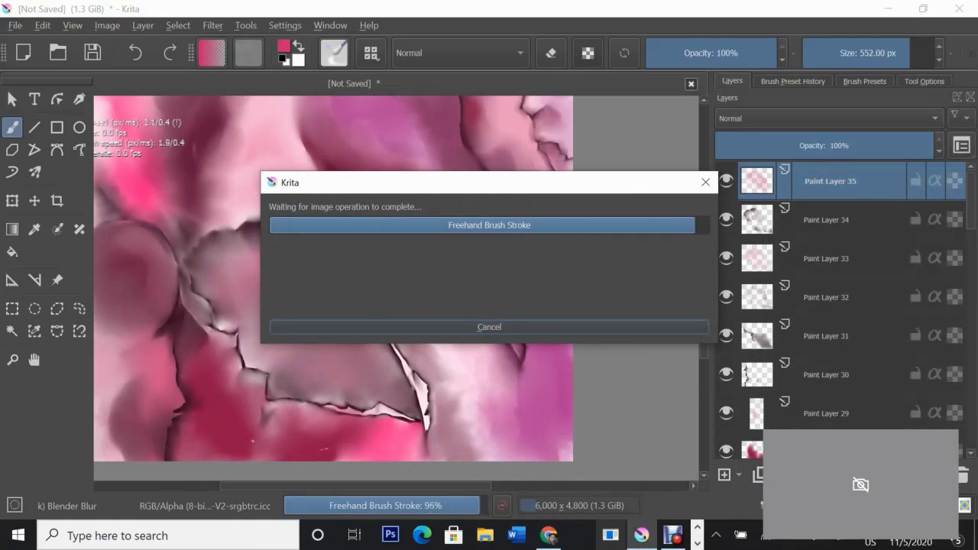
pyautogui.click(284, 46)
pyautogui.click(316, 179)
pyautogui.click(579, 507)
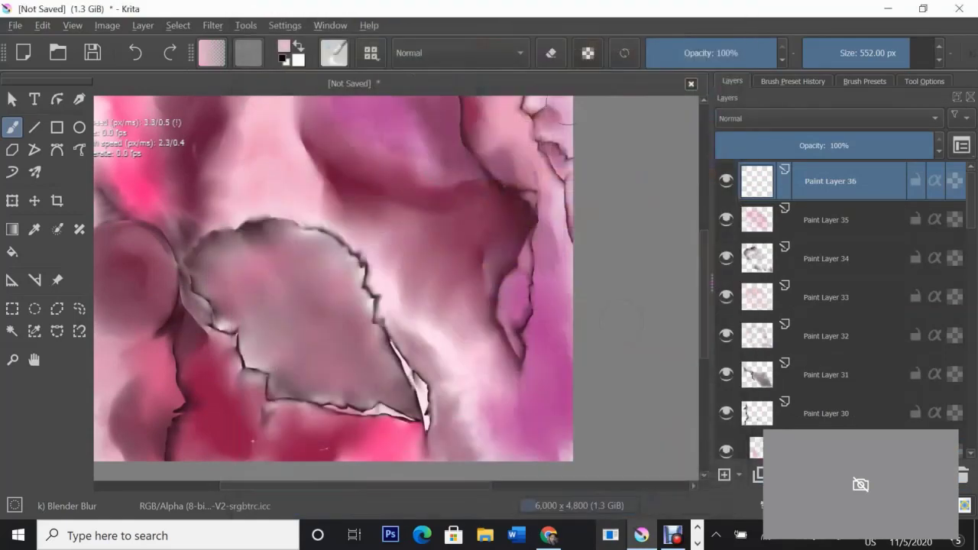
pyautogui.click(925, 81)
pyautogui.click(864, 81)
pyautogui.scroll(5, 841, 298)
pyautogui.click(939, 153)
# Draw a light pink ellipse ring over the grey petal and adjust it with Transform.
pyautogui.click(79, 127)
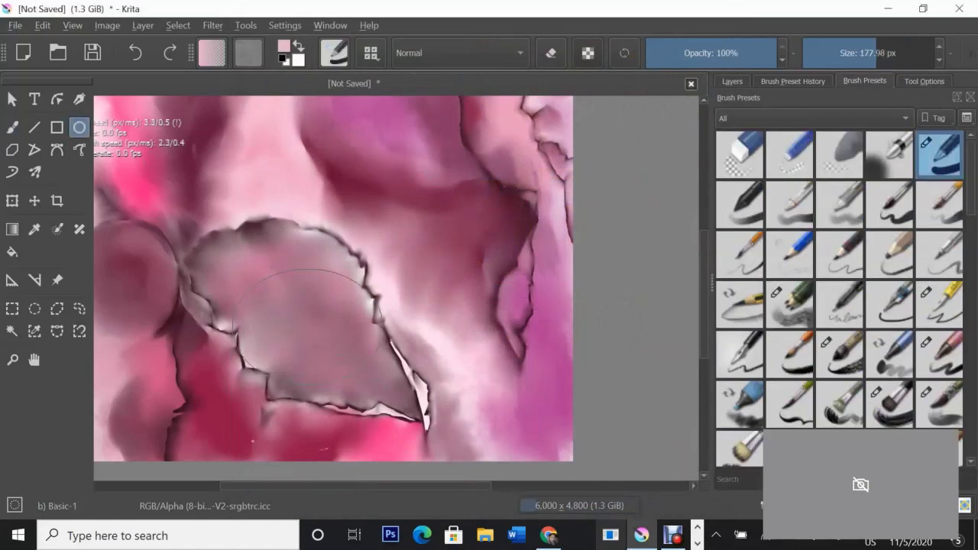
pyautogui.moveTo(233, 269); pyautogui.dragTo(387, 394)
pyautogui.hotkey('ctrl', 't')
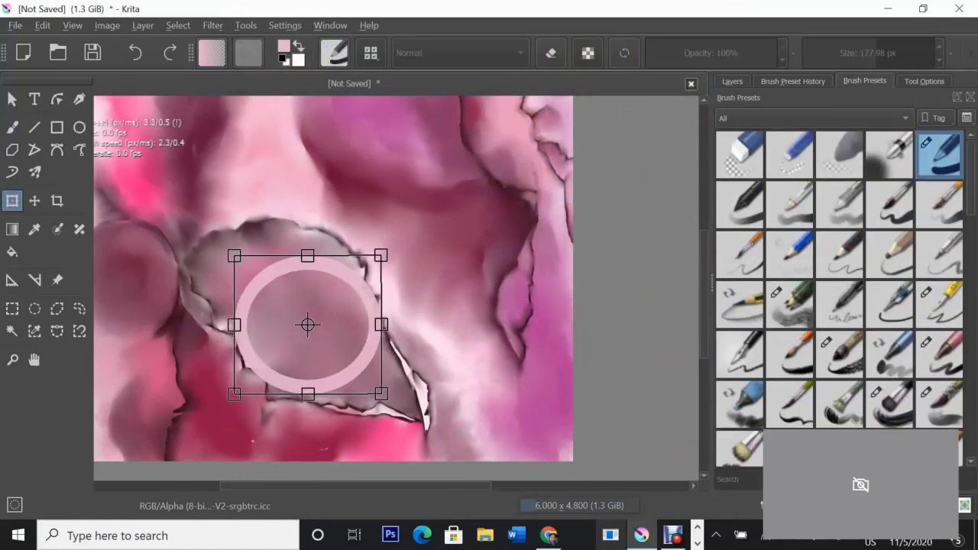
pyautogui.press('Return')
# Blur the ring's inside into a soft pink disc with the blending brush.
pyautogui.scroll(-5, 840, 298)
pyautogui.scroll(-5, 840, 298)
pyautogui.click(789, 255)
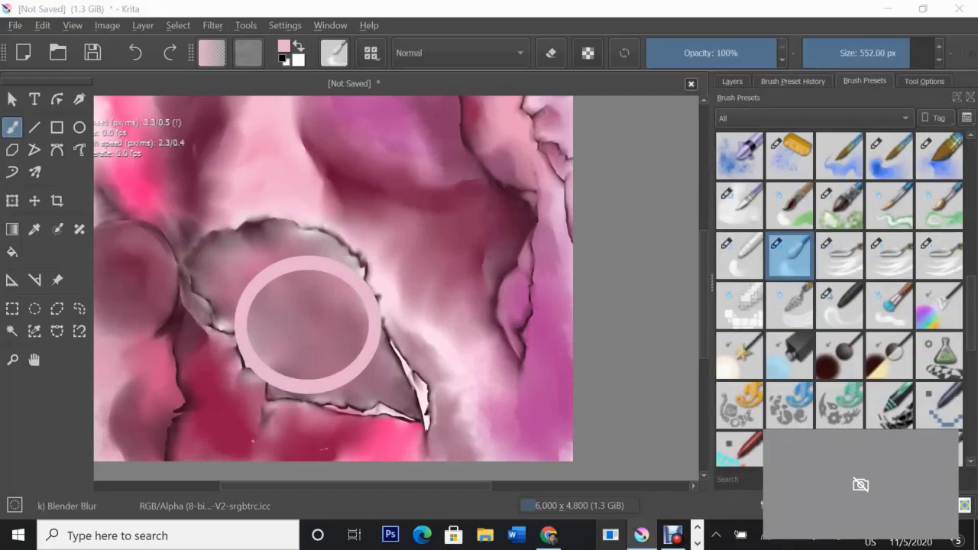
pyautogui.moveTo(353, 358)
pyautogui.mouseDown()
pyautogui.moveTo(342, 304)
pyautogui.moveTo(274, 347)
pyautogui.mouseUp()
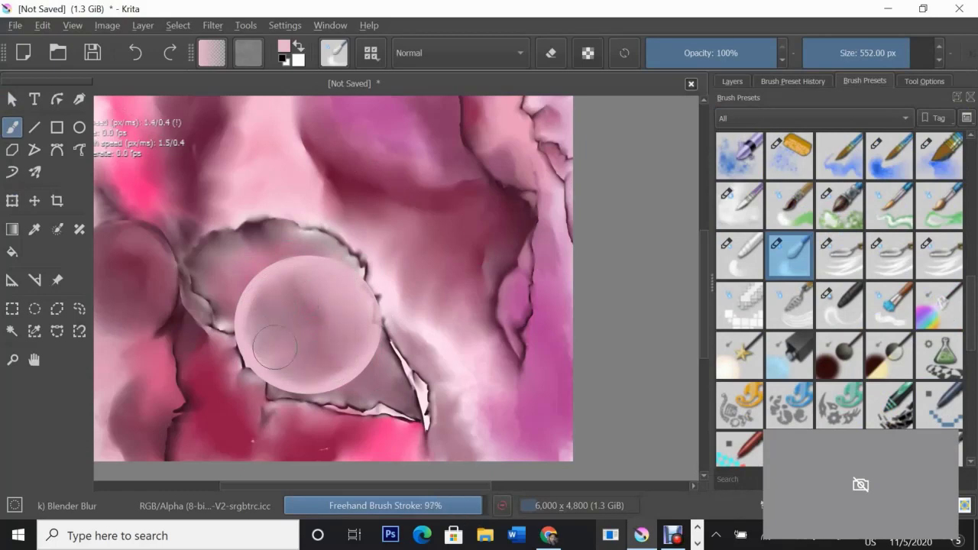
pyautogui.moveTo(262, 318); pyautogui.dragTo(283, 363)
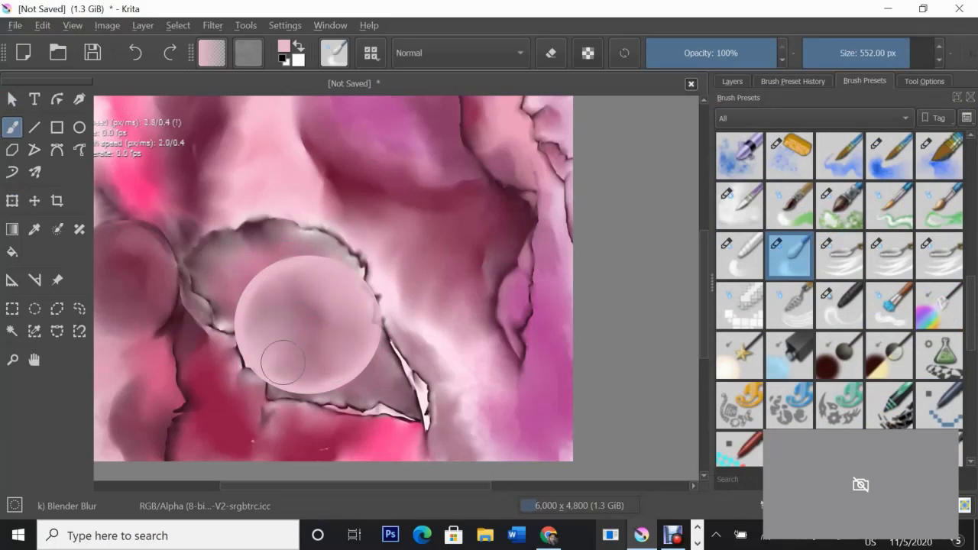
pyautogui.press('e')
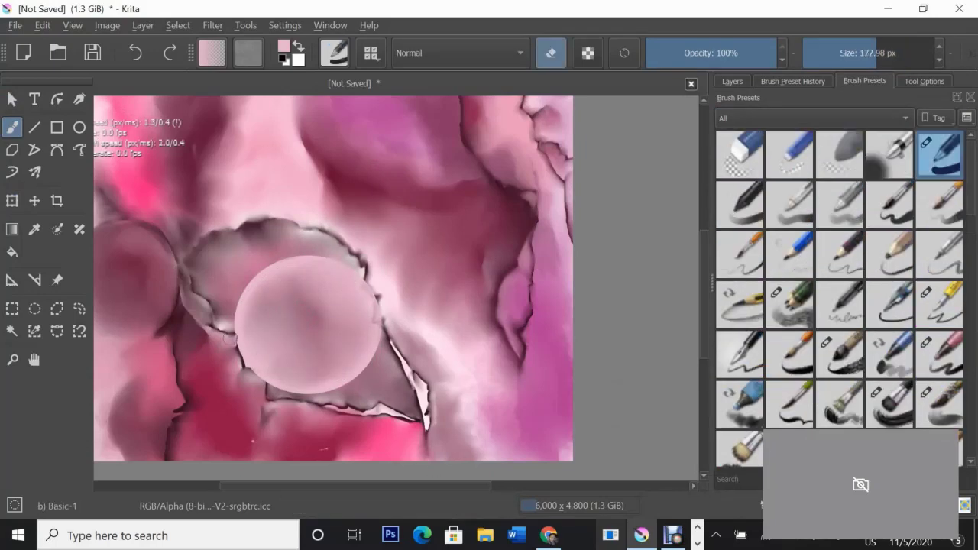
pyautogui.press('[')
pyautogui.press('[')
pyautogui.press('[')
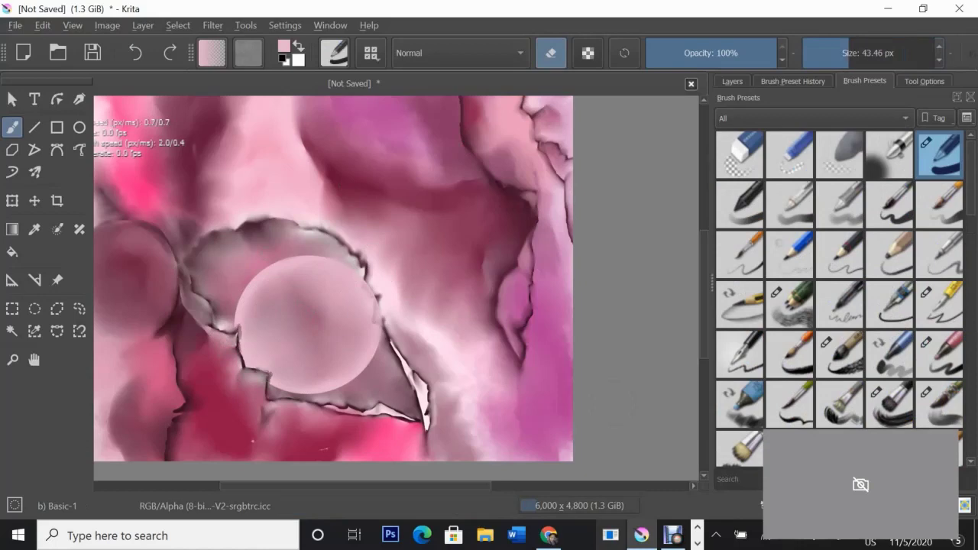
pyautogui.press('e')
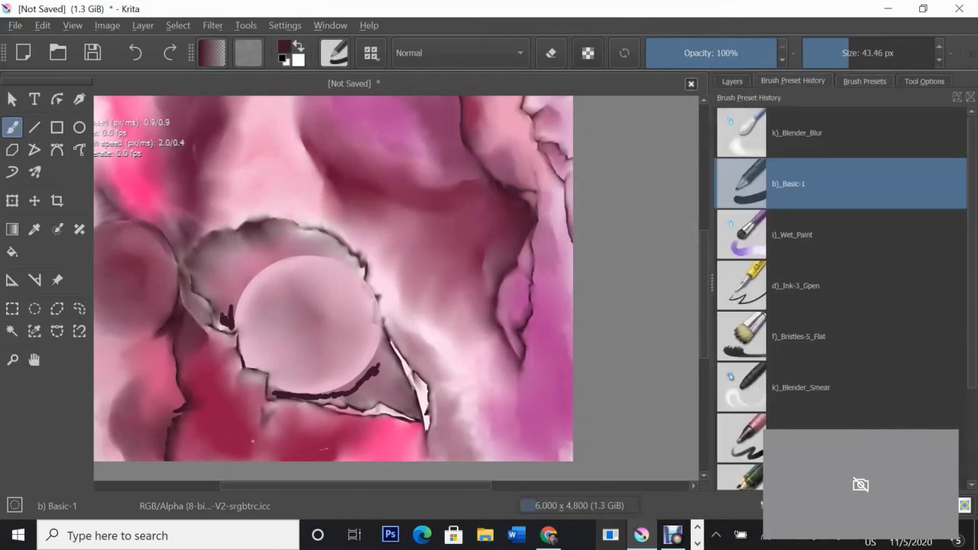
# Smear away the dark line below the sphere with a smaller blending brush.
pyautogui.moveTo(276, 394); pyautogui.dragTo(427, 367)
pyautogui.press('/')
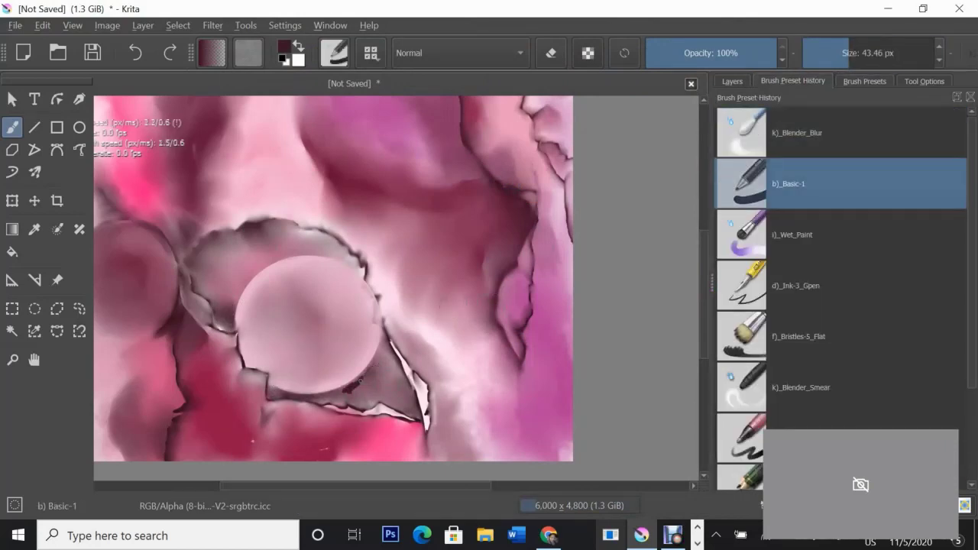
pyautogui.press('/')
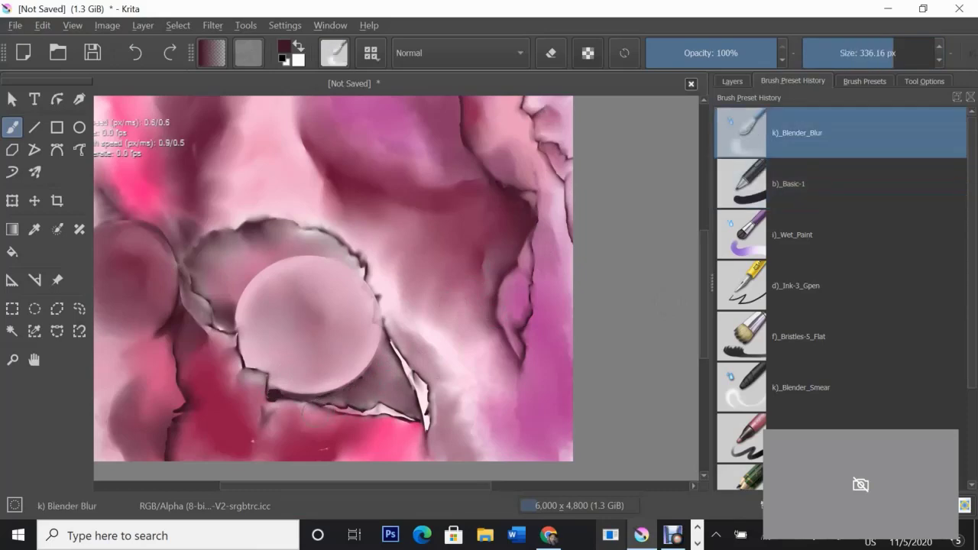
pyautogui.moveTo(326, 409); pyautogui.dragTo(281, 397)
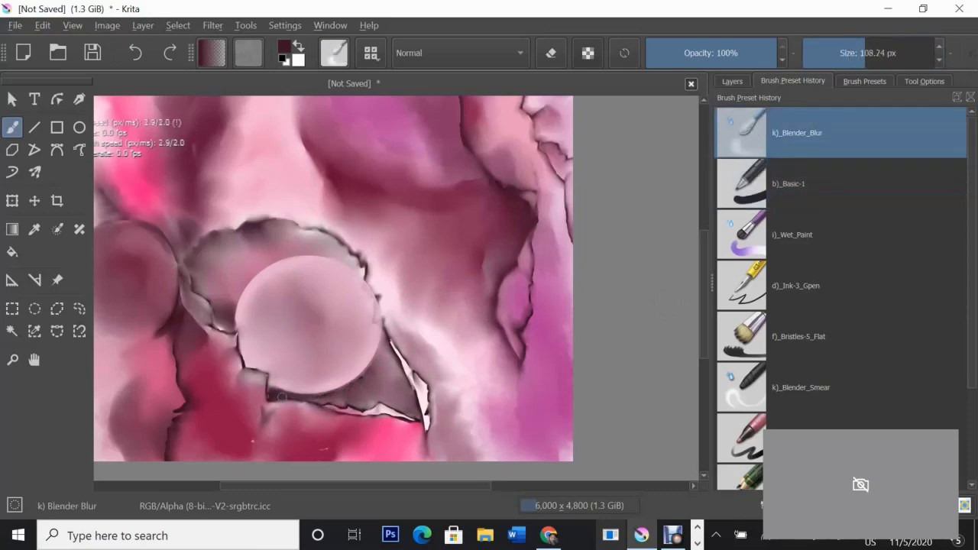
pyautogui.press('/')
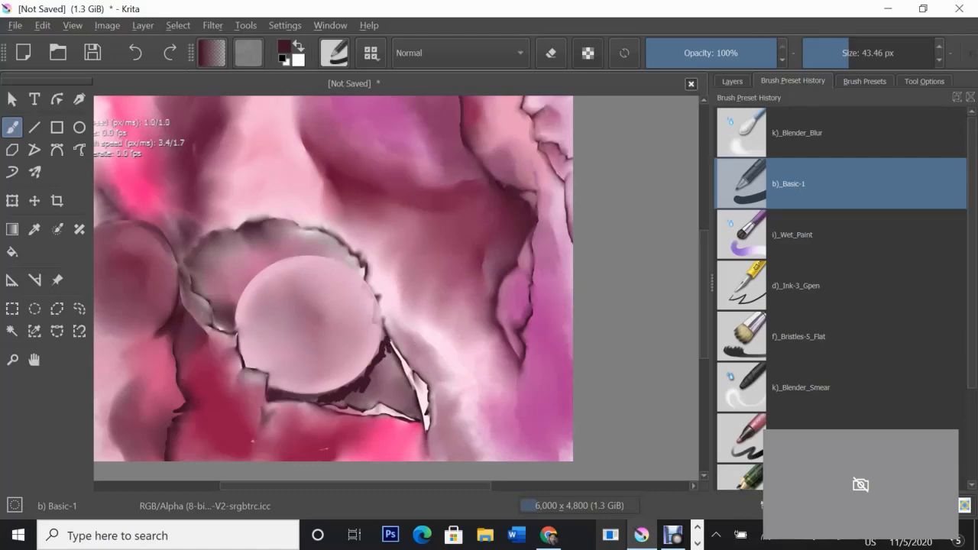
# Select Blender_Blur and soften the strokes under the sphere and the upper-right petal shading.
pyautogui.click(732, 81)
pyautogui.click(864, 81)
pyautogui.press('e')
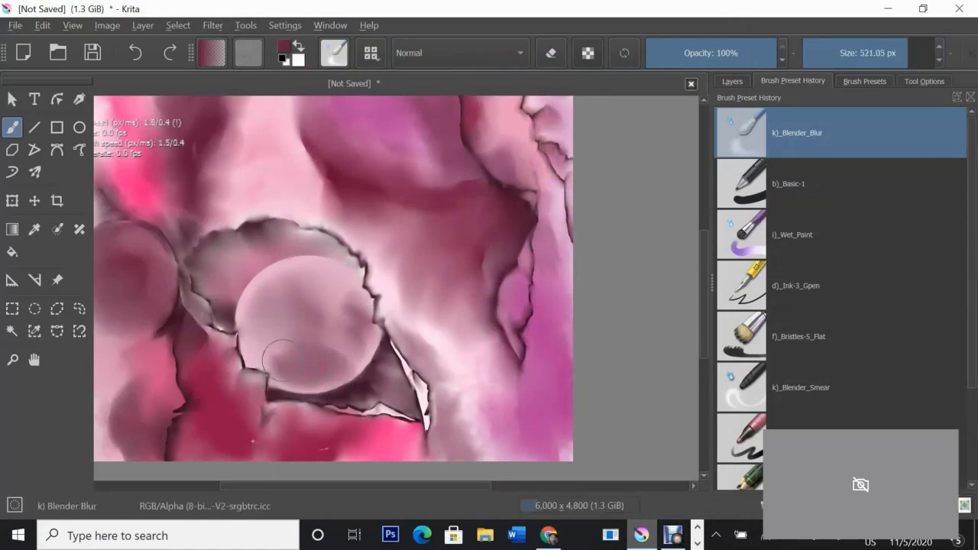
pyautogui.moveTo(283, 376); pyautogui.dragTo(336, 359)
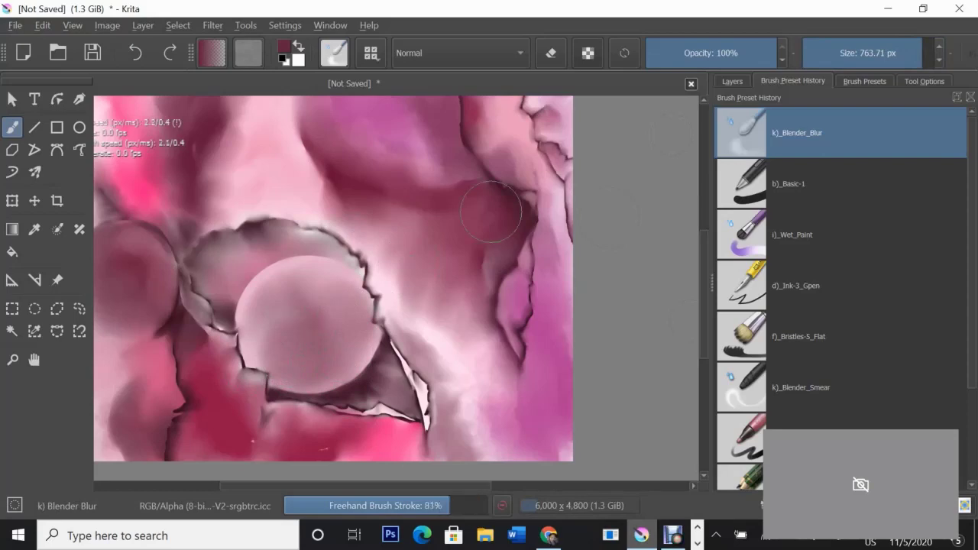
pyautogui.moveTo(260, 346); pyautogui.dragTo(358, 373)
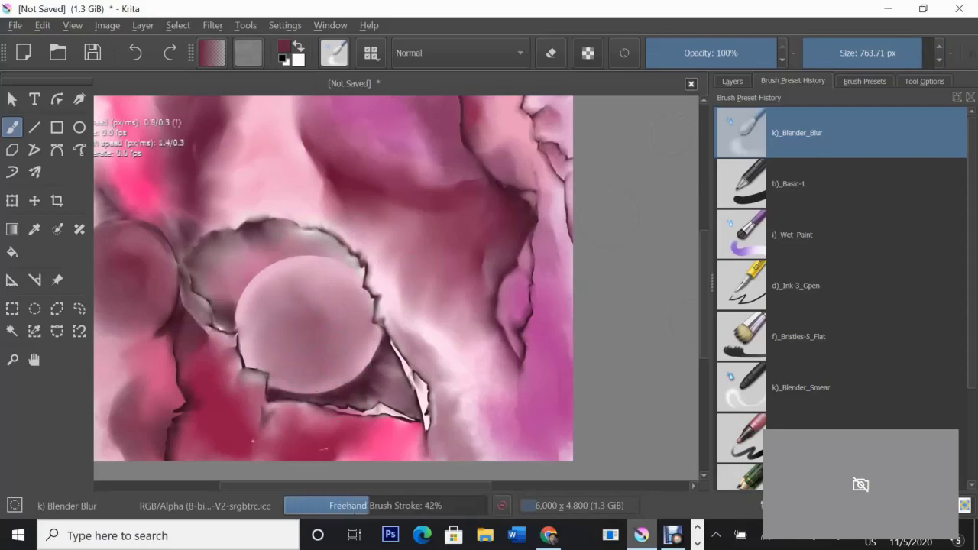
pyautogui.press('/')
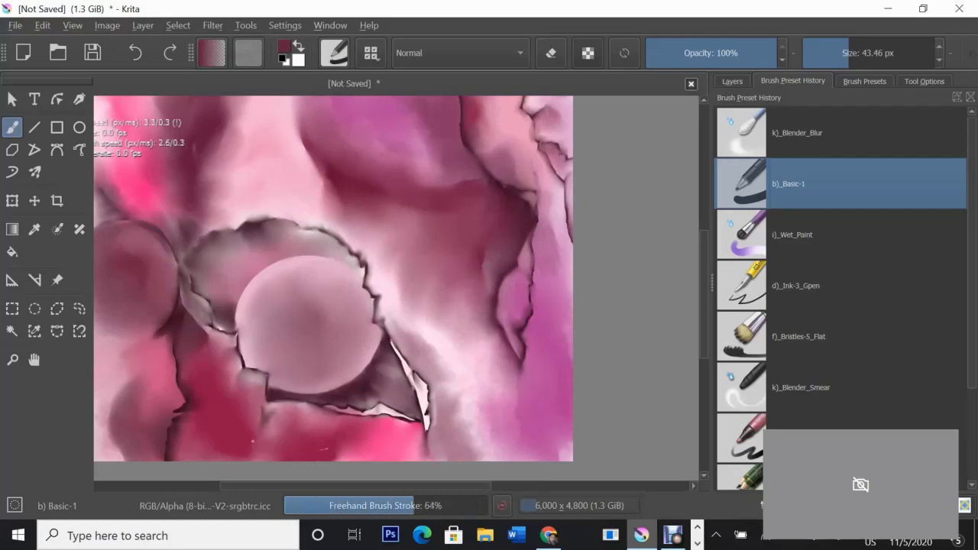
pyautogui.click(732, 81)
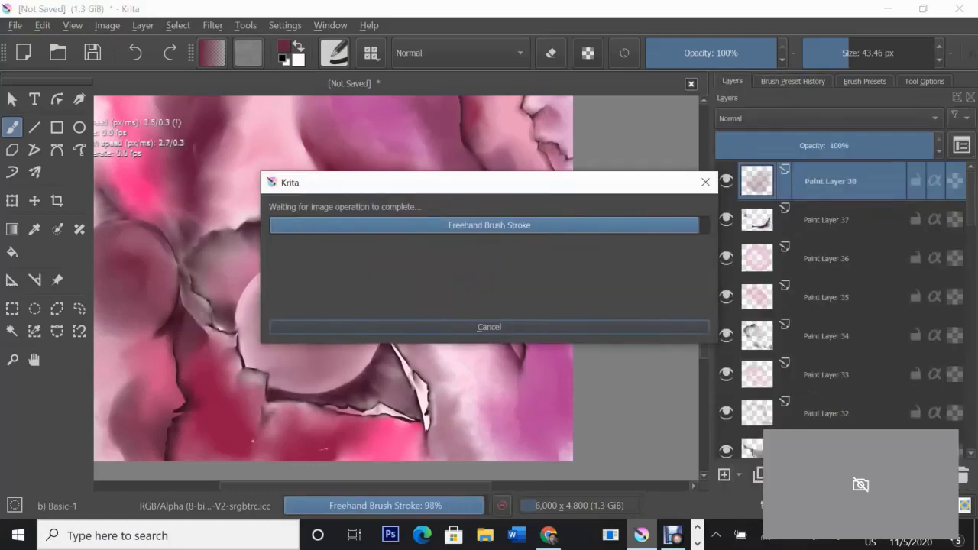
# Set the paint colour to a bright pink shade.
pyautogui.click(793, 81)
pyautogui.click(283, 46)
pyautogui.click(365, 179)
pyautogui.click(613, 506)
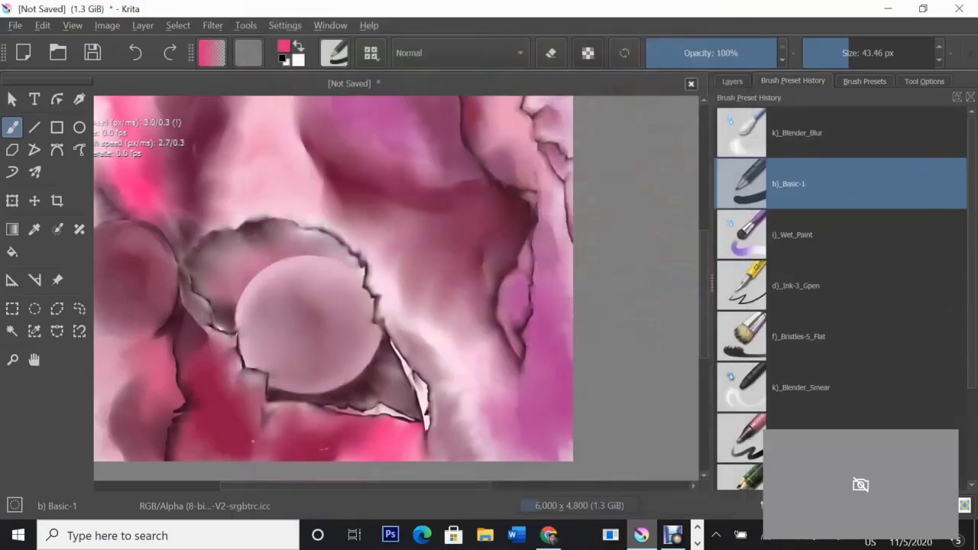
pyautogui.press('/')
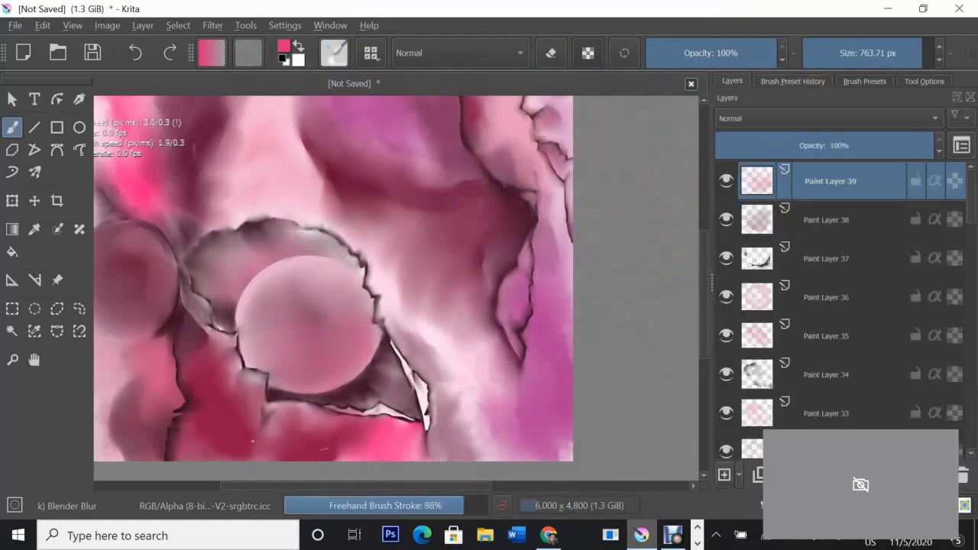
pyautogui.press('/')
# Paint a white highlight arc across the sphere's top and blend it in.
pyautogui.press('x')
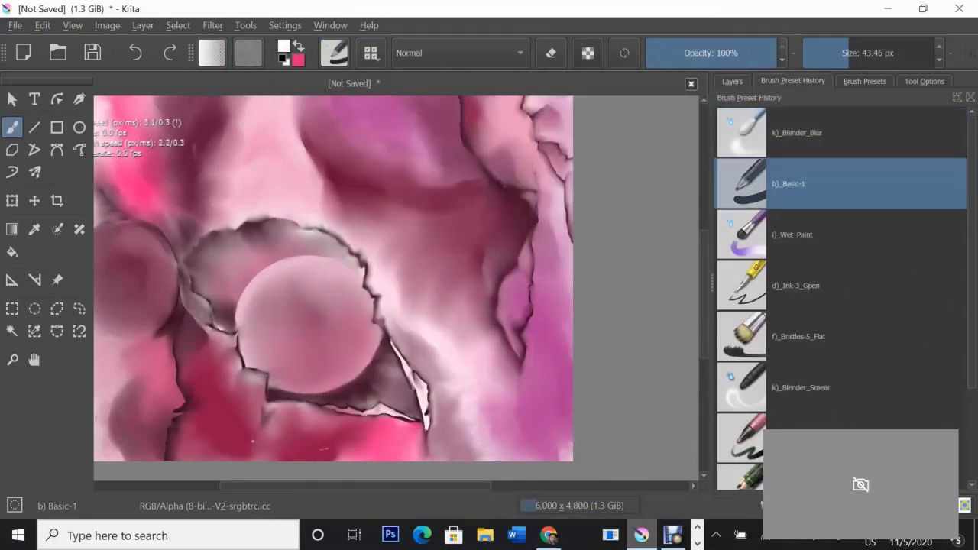
pyautogui.press(']')
pyautogui.press(']')
pyautogui.press(']')
pyautogui.moveTo(256, 295); pyautogui.dragTo(350, 290)
pyautogui.press('/')
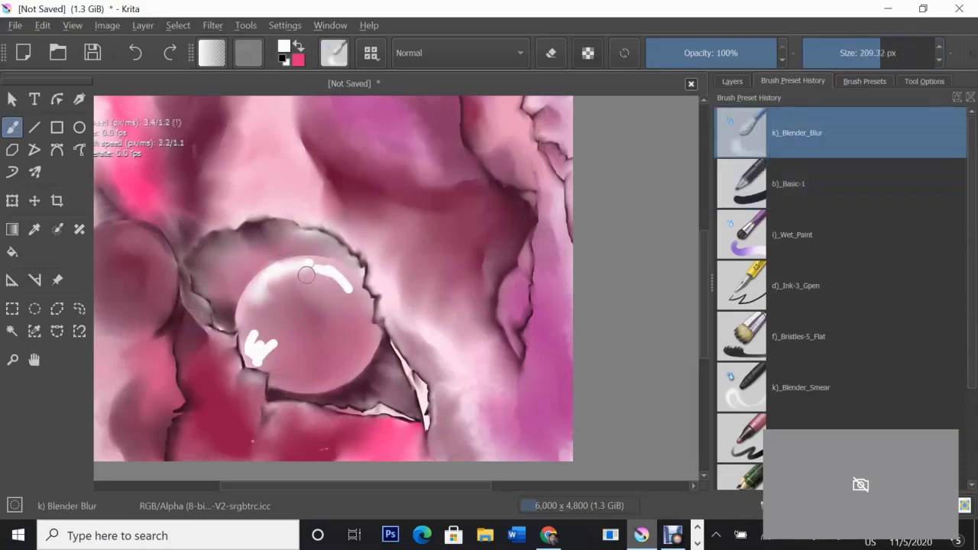
pyautogui.moveTo(306, 275); pyautogui.dragTo(347, 289)
pyautogui.moveTo(259, 348)
pyautogui.mouseDown()
pyautogui.moveTo(271, 344)
pyautogui.moveTo(261, 332)
pyautogui.mouseUp()
# Enlarge the blender and smooth the highlight and sphere's right edge into the petal.
pyautogui.press(']')
pyautogui.press(']')
pyautogui.press(']')
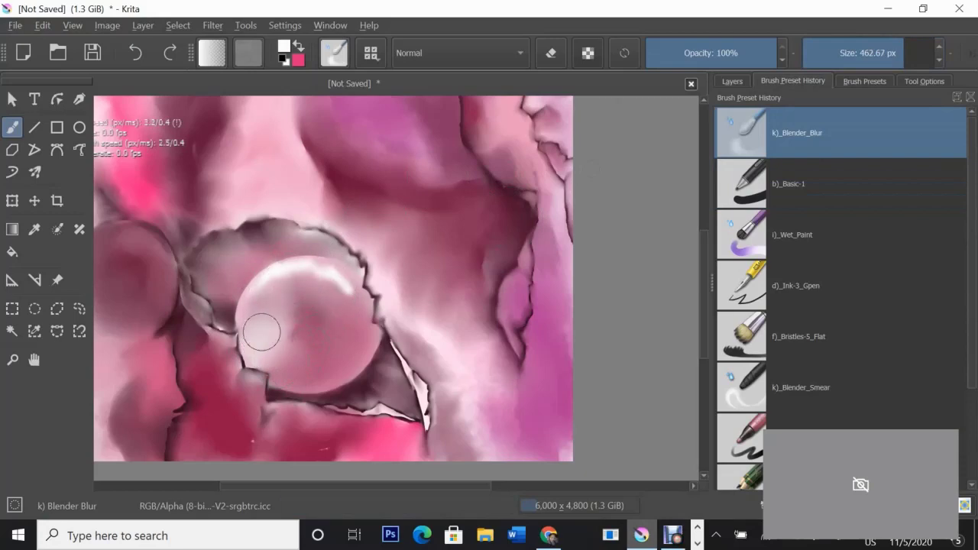
pyautogui.moveTo(286, 291)
pyautogui.mouseDown()
pyautogui.moveTo(336, 283)
pyautogui.moveTo(324, 351)
pyautogui.mouseUp()
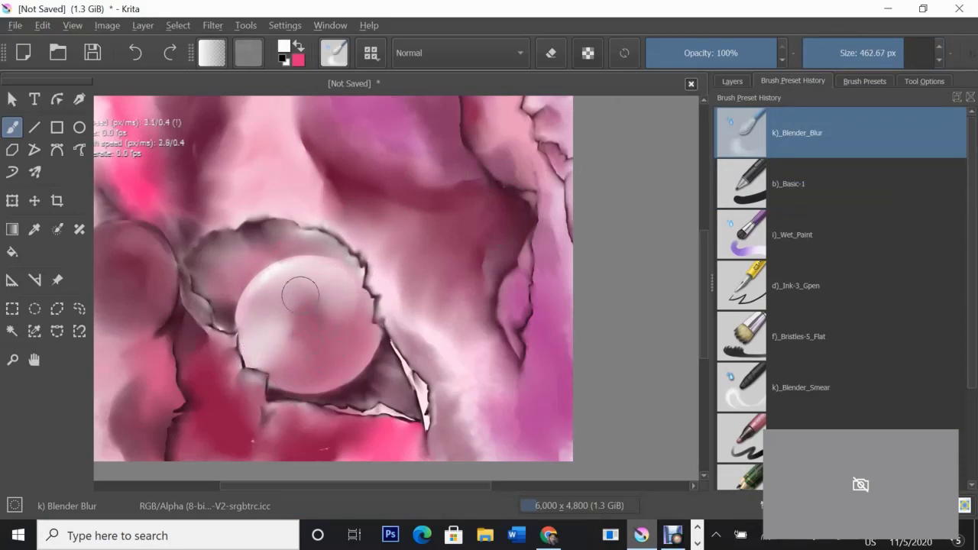
pyautogui.press(']')
pyautogui.press(']')
pyautogui.press(']')
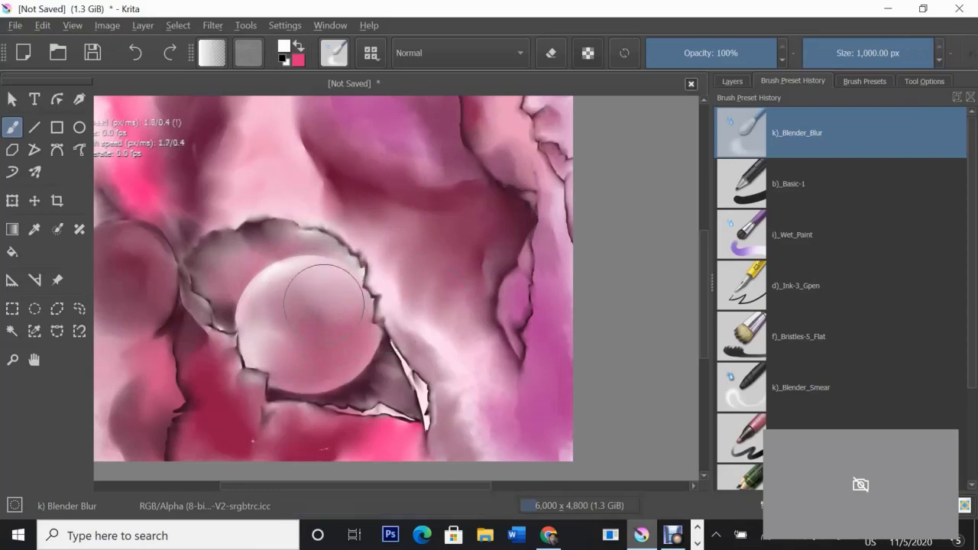
pyautogui.moveTo(324, 304)
pyautogui.mouseDown()
pyautogui.moveTo(356, 279)
pyautogui.moveTo(372, 298)
pyautogui.moveTo(295, 295)
pyautogui.moveTo(375, 357)
pyautogui.mouseUp()
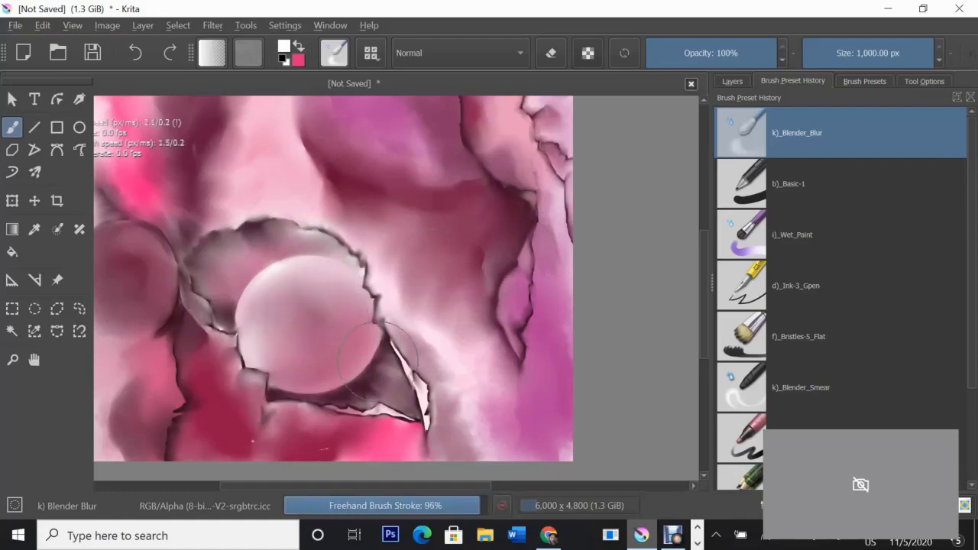
pyautogui.moveTo(376, 357); pyautogui.dragTo(376, 357)
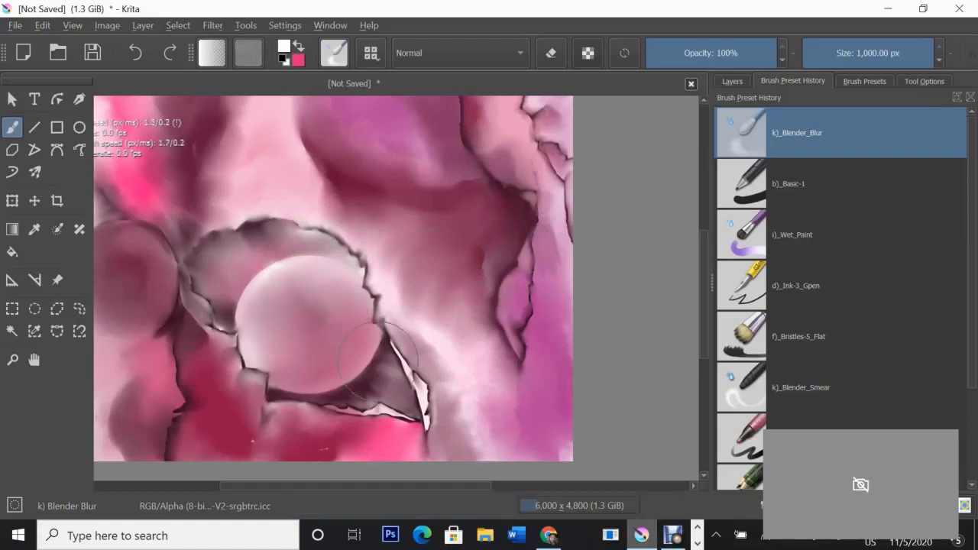
# Return to the topmost paint layer and choose the Ink-3 Gpen brush.
pyautogui.click(304, 304)
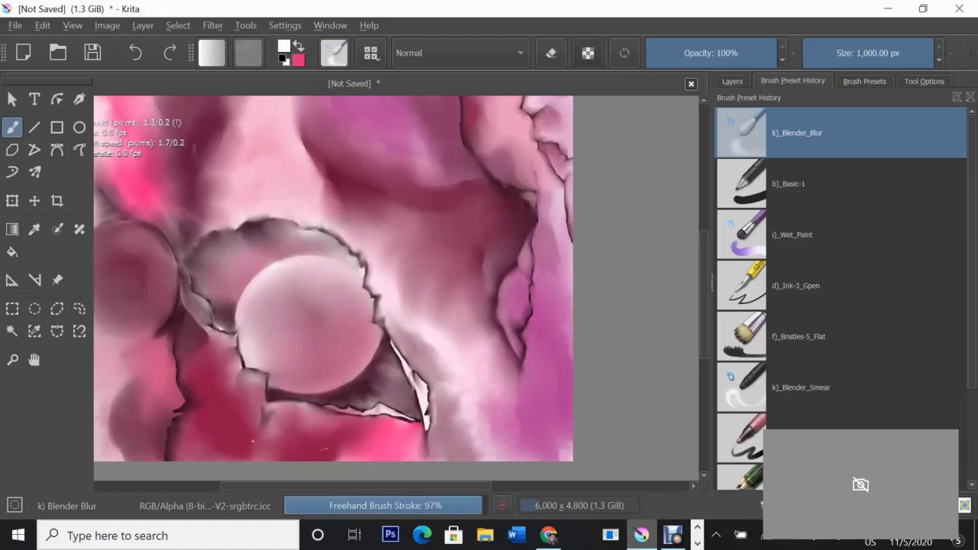
pyautogui.press('pagedown')
pyautogui.press('pagedown')
pyautogui.press('pagedown')
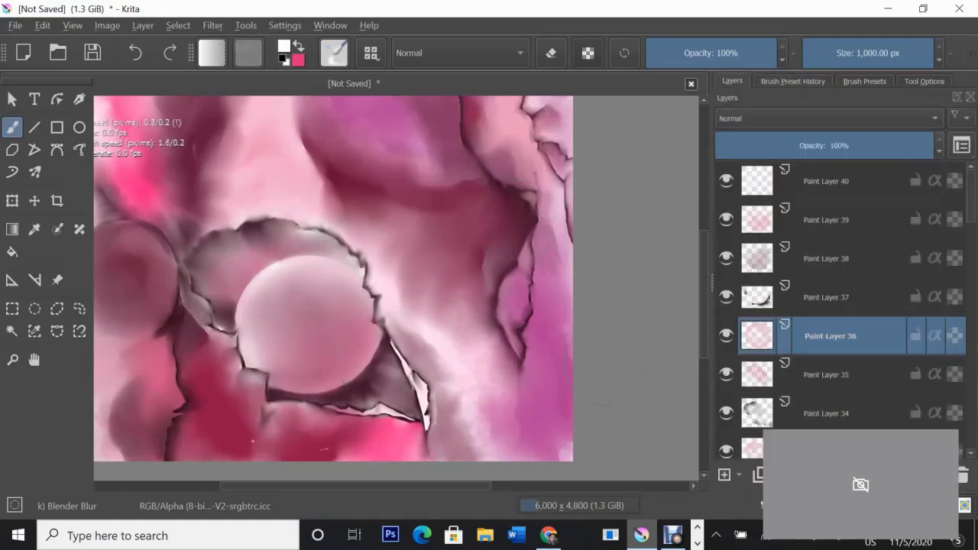
pyautogui.click(826, 181)
pyautogui.click(792, 81)
pyautogui.click(795, 286)
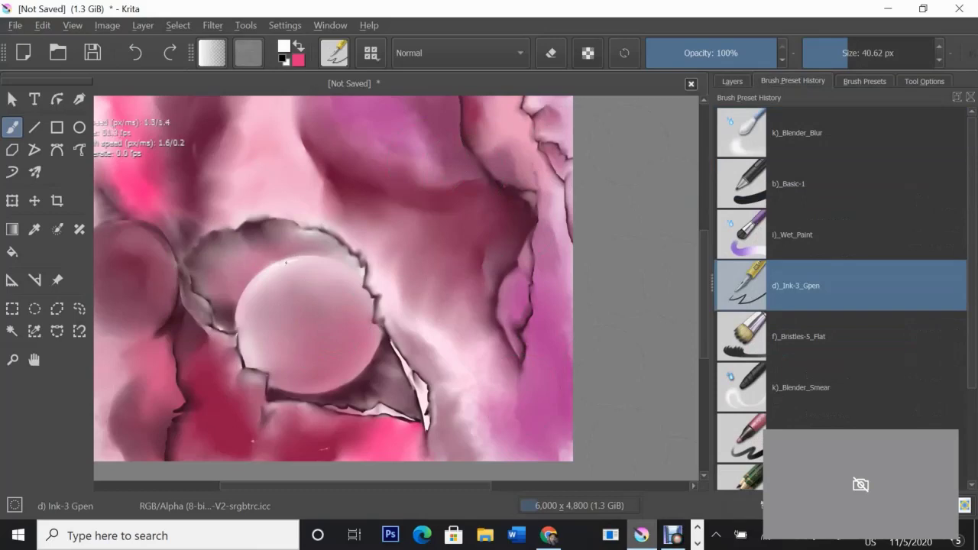
# Draw white hatching highlights on the sphere and switch to the blending brush.
pyautogui.press('/')
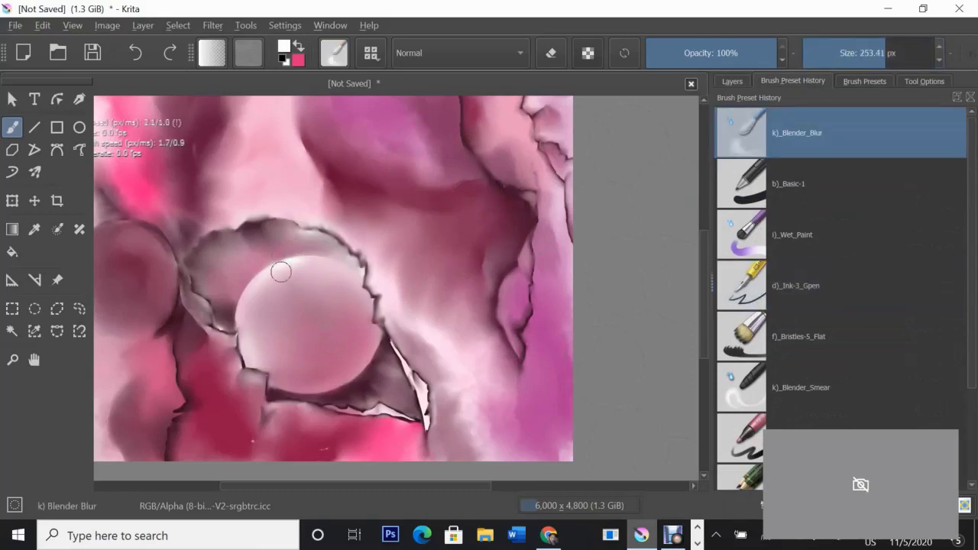
pyautogui.press('/')
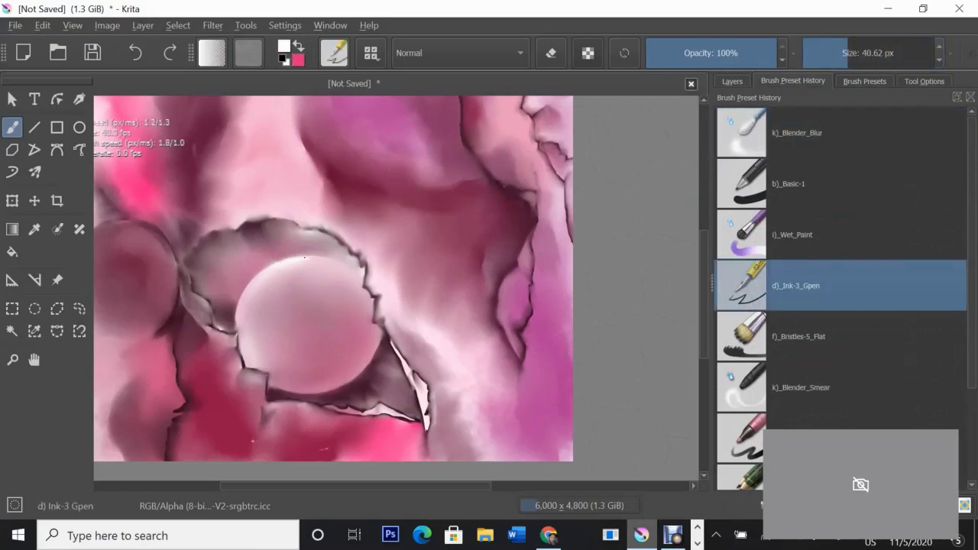
pyautogui.press('/')
pyautogui.press('/')
pyautogui.press('/')
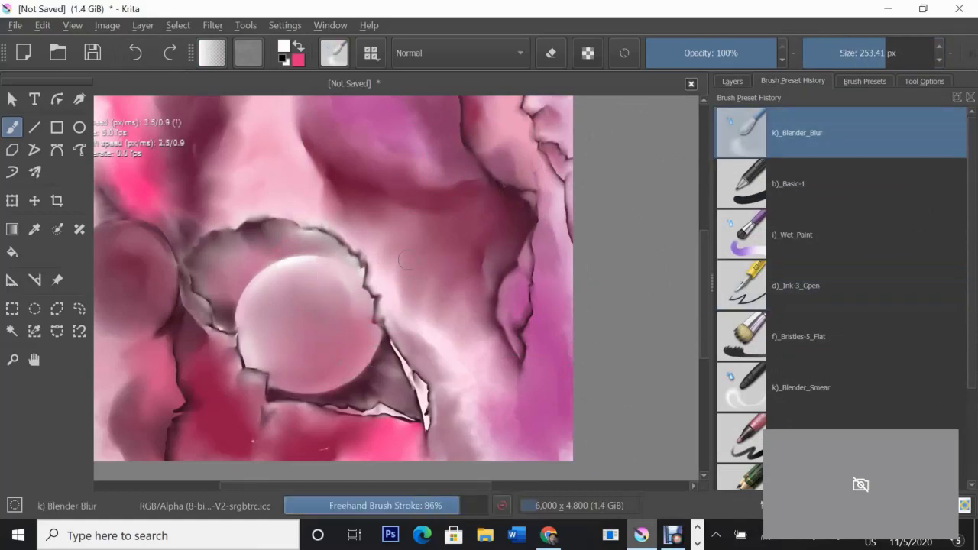
pyautogui.press('/')
pyautogui.moveTo(263, 297)
pyautogui.mouseDown()
pyautogui.moveTo(300, 280)
pyautogui.moveTo(281, 299)
pyautogui.mouseUp()
pyautogui.press('/')
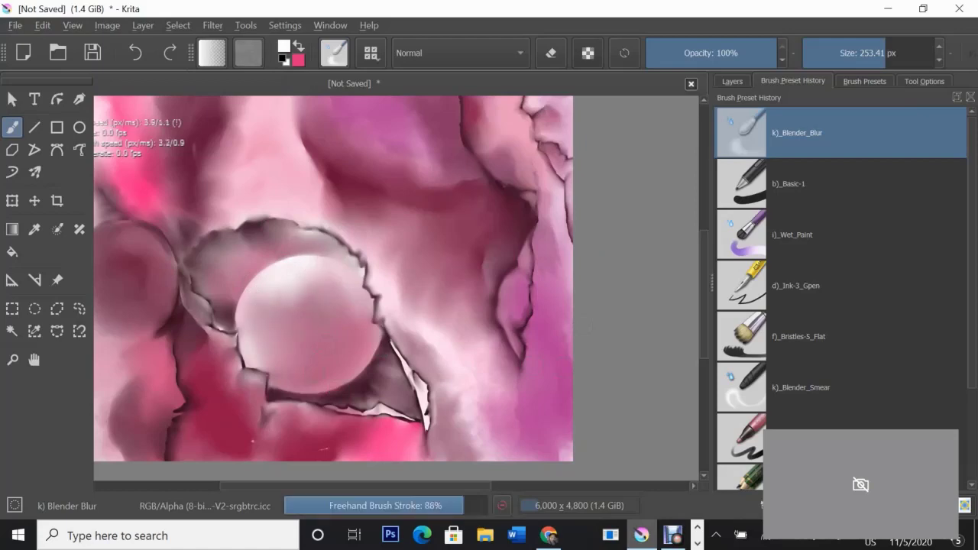
# Choose the Stamp Sparkles preset for the sparkle glint.
pyautogui.click(732, 81)
pyautogui.click(865, 81)
pyautogui.click(890, 392)
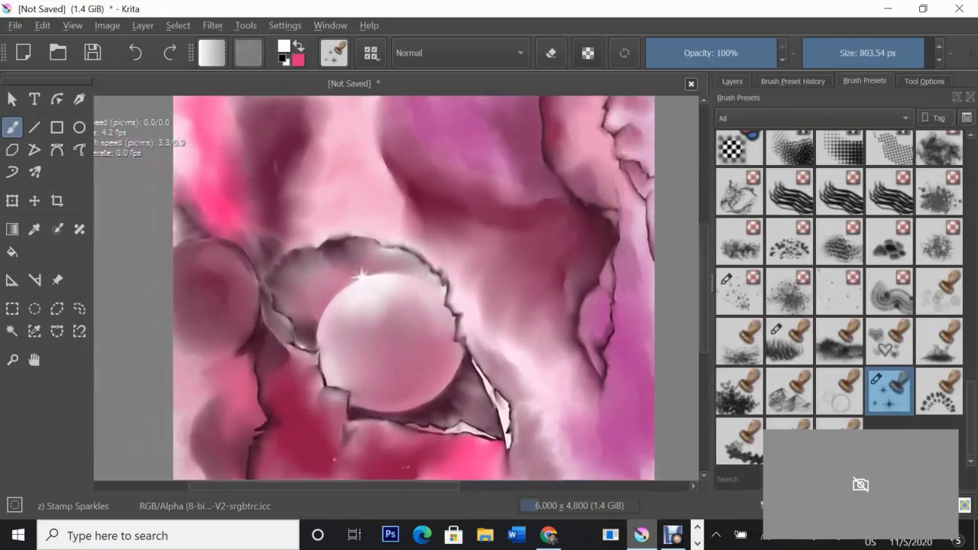
pyautogui.scroll(5, 841, 298)
pyautogui.click(939, 325)
pyautogui.press('d')
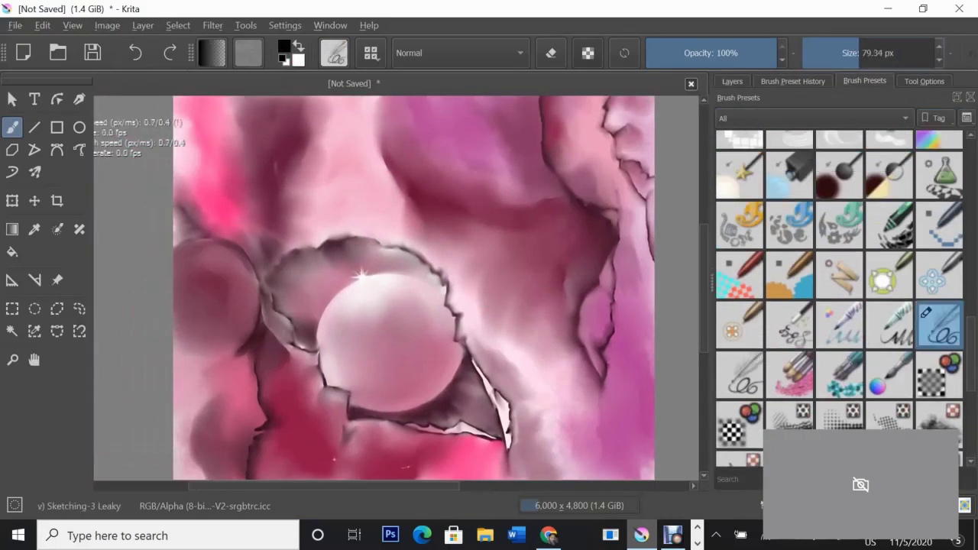
pyautogui.moveTo(497, 290); pyautogui.dragTo(570, 246)
pyautogui.hotkey('ctrl', 'z')
pyautogui.click(810, 53)
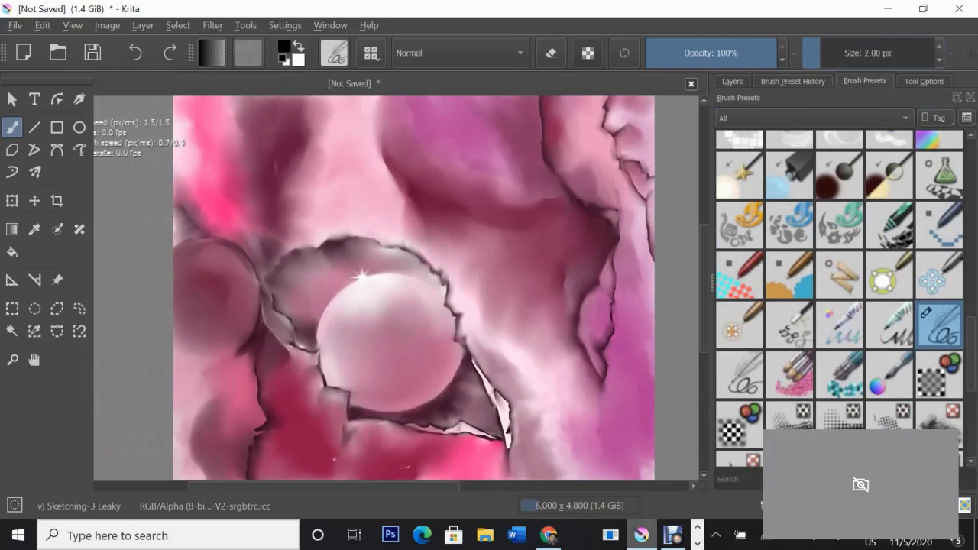
pyautogui.moveTo(489, 288); pyautogui.dragTo(570, 231)
pyautogui.hotkey('ctrl', 'z')
pyautogui.scroll(-2, 413, 290)
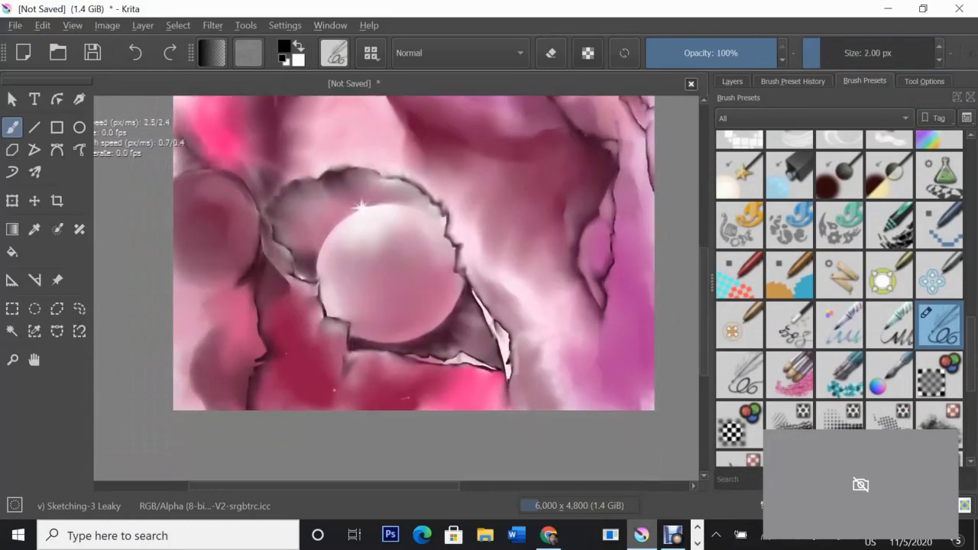